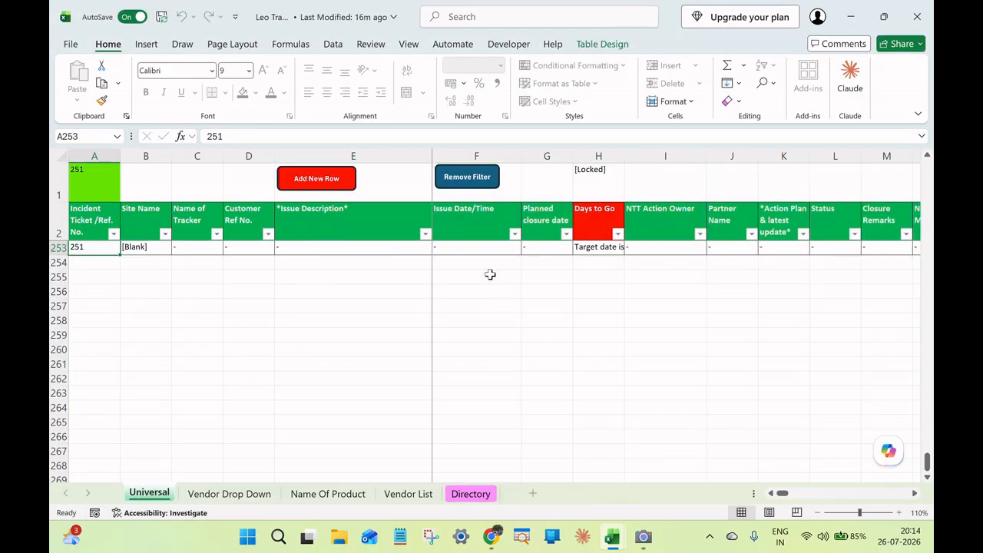
Set the Site Name of incident ticket 248 to DC5 (BOM54).
{"action": "scroll", "coordinate": [494, 316], "scroll_direction": "up", "scroll_amount": 3}
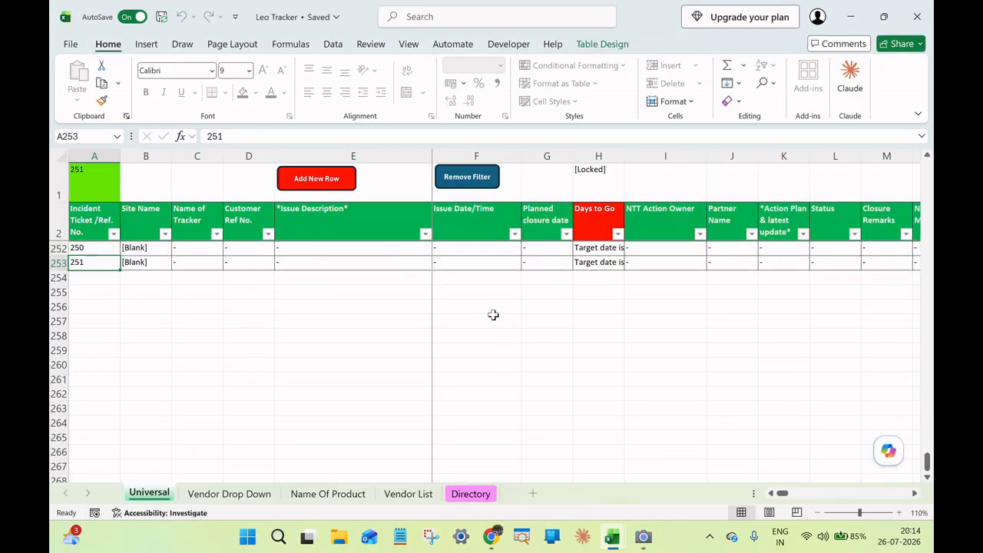
{"action": "scroll", "coordinate": [494, 315], "scroll_direction": "down", "scroll_amount": 1}
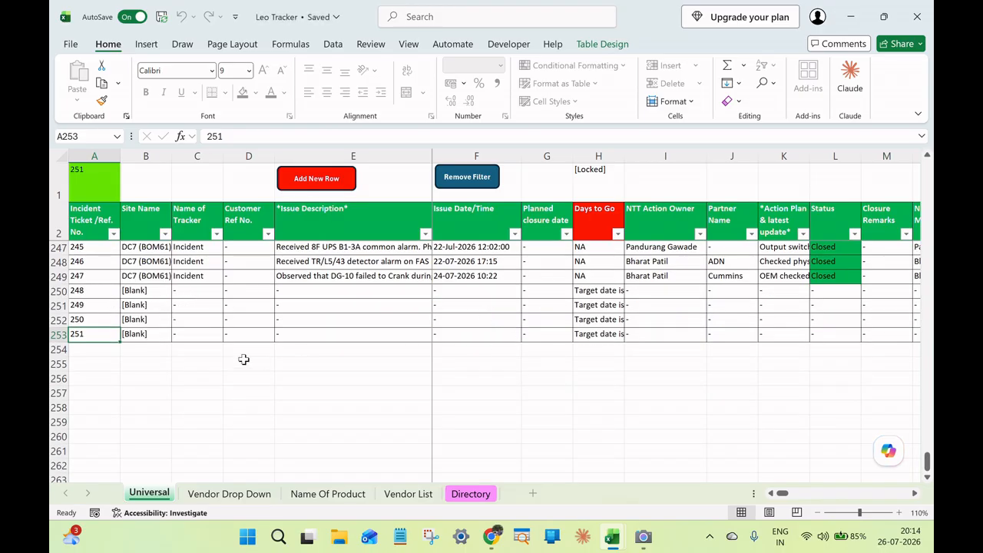
{"action": "scroll", "coordinate": [281, 361], "scroll_direction": "up", "scroll_amount": 1}
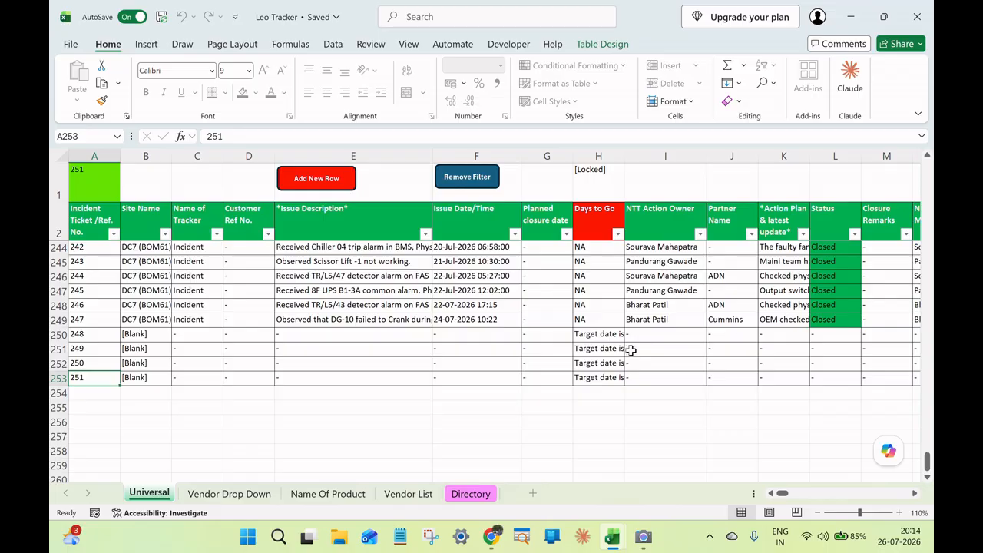
{"action": "scroll", "coordinate": [629, 347], "scroll_direction": "down", "scroll_amount": 1}
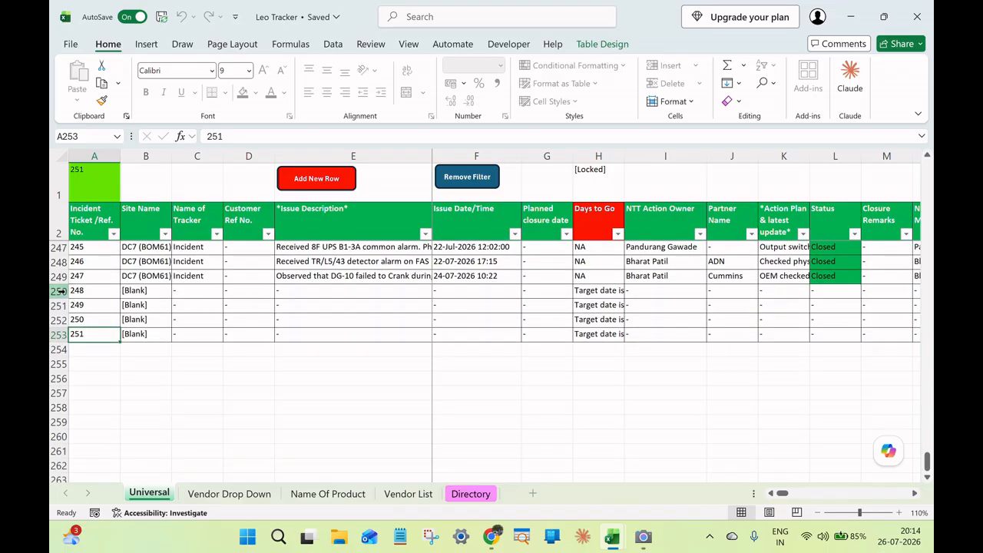
{"action": "left_click", "coordinate": [136, 290]}
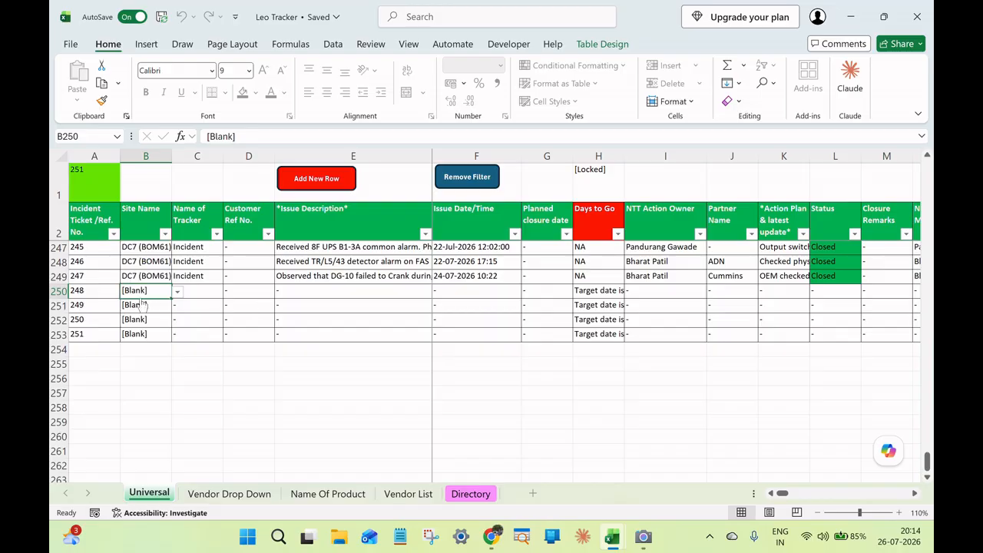
{"action": "left_click", "coordinate": [177, 292]}
{"action": "left_click", "coordinate": [165, 307]}
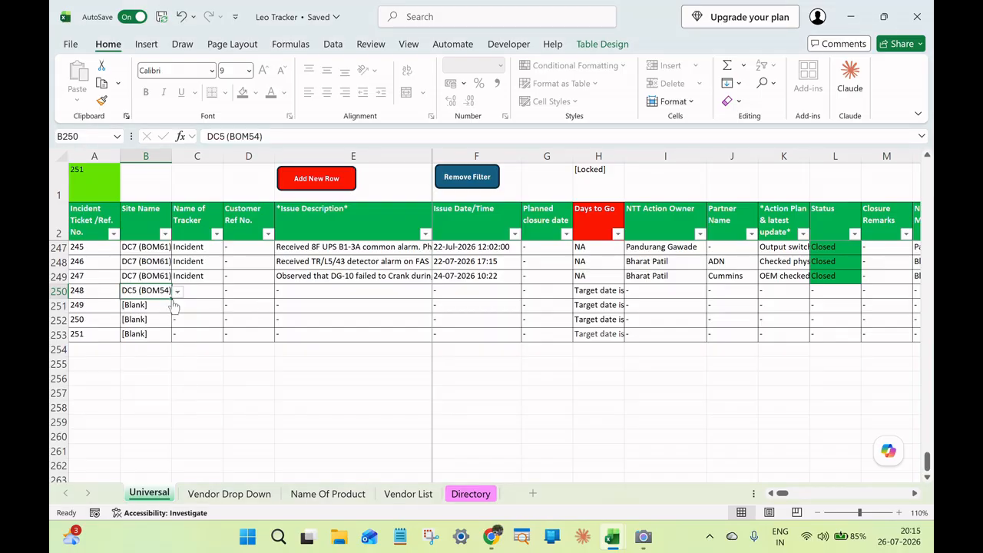
Look through the available Name of Tracker options for ticket 248 and compare with the entry for ticket 245.
{"action": "left_click", "coordinate": [190, 292]}
{"action": "left_click", "coordinate": [228, 293]}
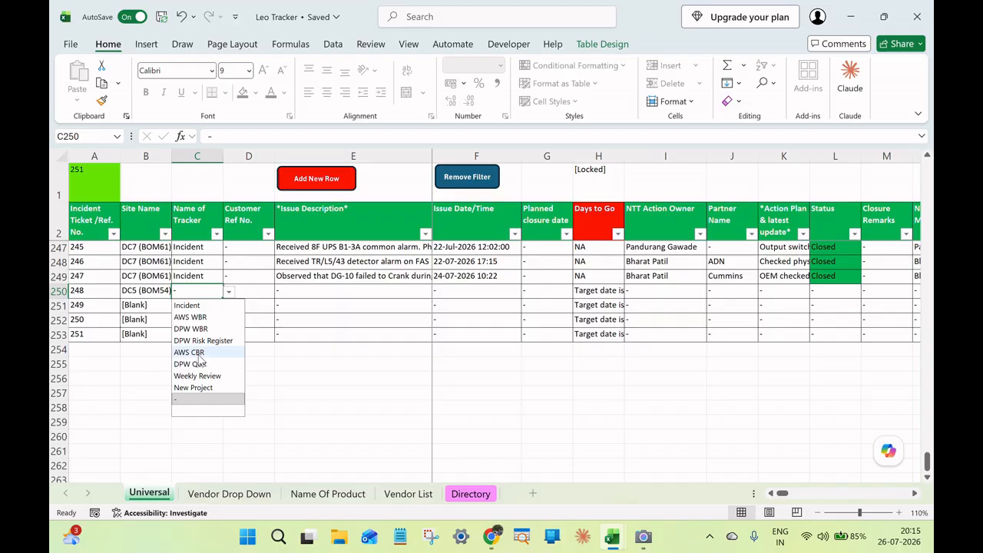
{"action": "left_click", "coordinate": [186, 248]}
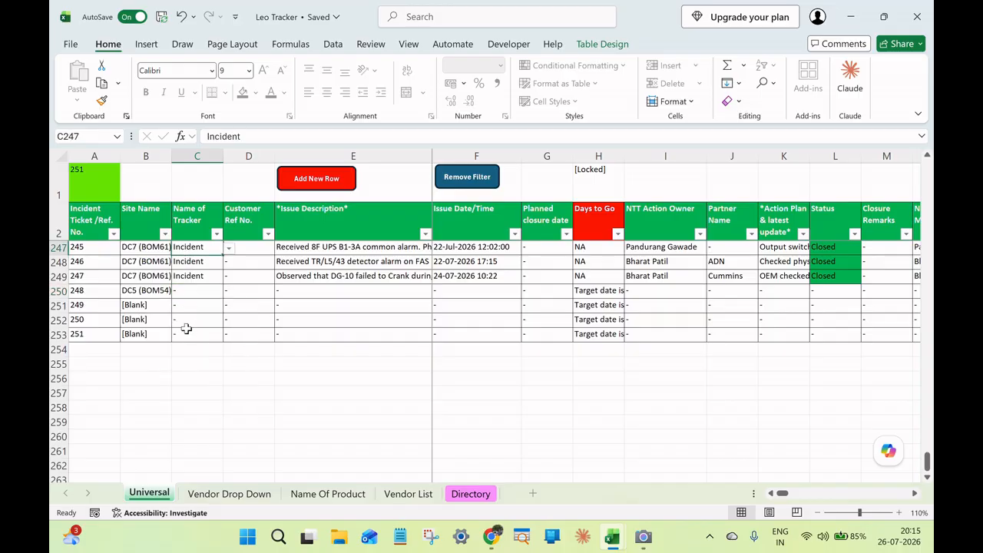
{"action": "left_click", "coordinate": [138, 304]}
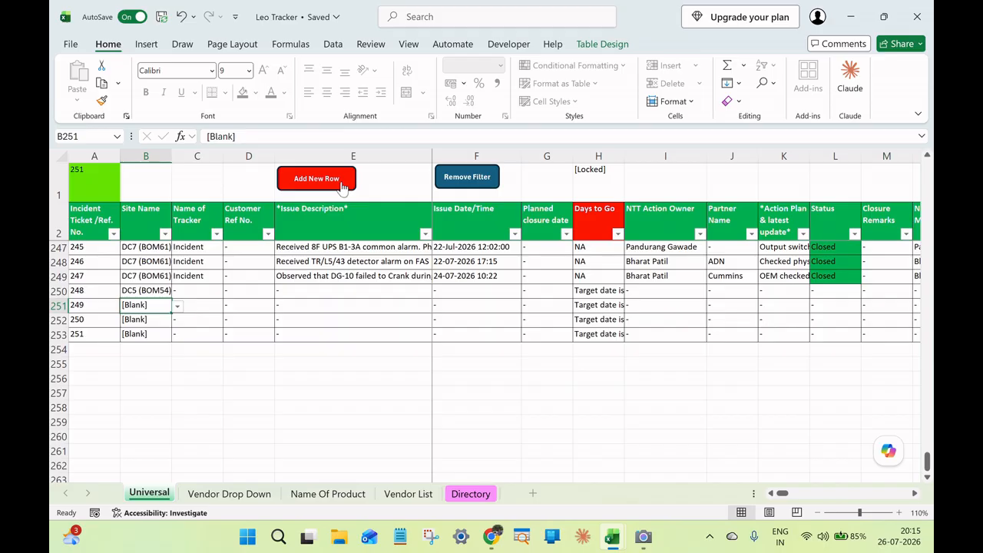
Remove the filters from the Universal sheet and add a new row to the tracker.
{"action": "left_click", "coordinate": [485, 181]}
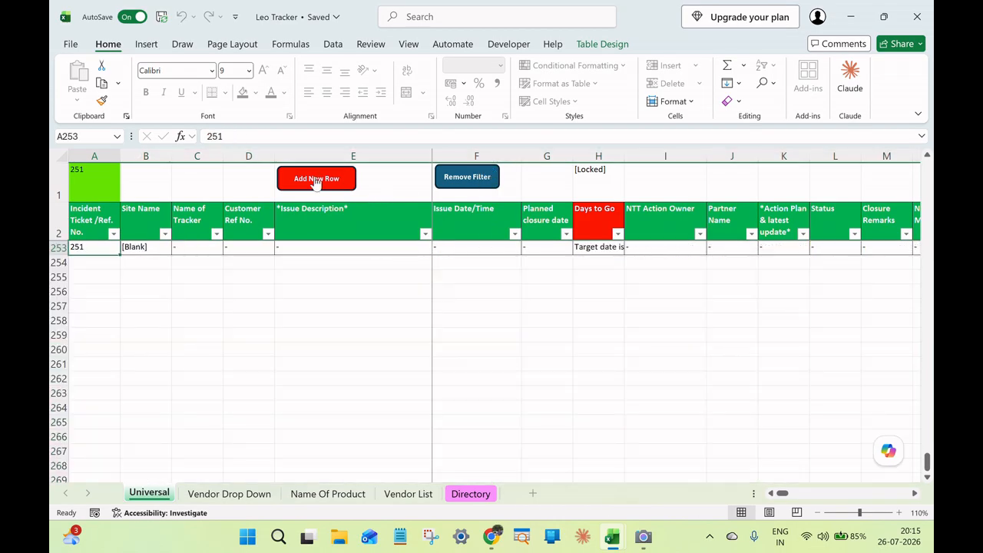
{"action": "scroll", "coordinate": [342, 206], "scroll_direction": "up", "scroll_amount": 2}
{"action": "left_click", "coordinate": [316, 175]}
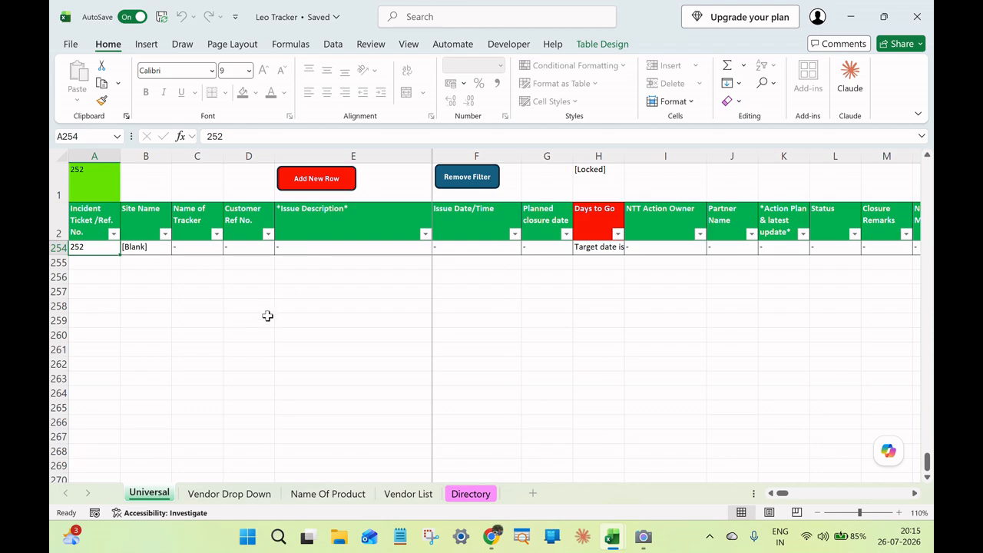
Check the available Site Name options in the newly added last row of the tracker.
{"action": "scroll", "coordinate": [261, 319], "scroll_direction": "up", "scroll_amount": 1}
{"action": "scroll", "coordinate": [253, 328], "scroll_direction": "up", "scroll_amount": 2}
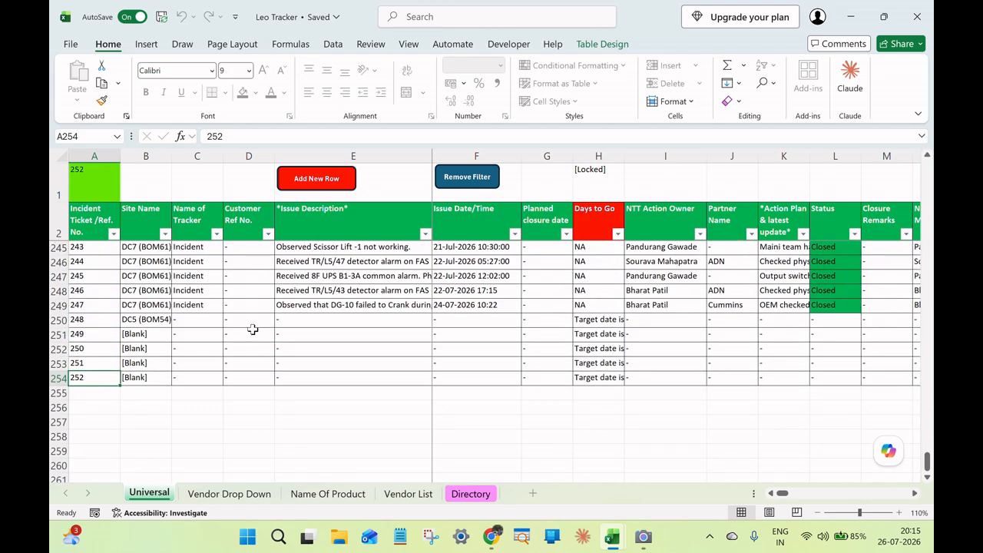
{"action": "left_click", "coordinate": [153, 377]}
{"action": "left_click", "coordinate": [178, 379]}
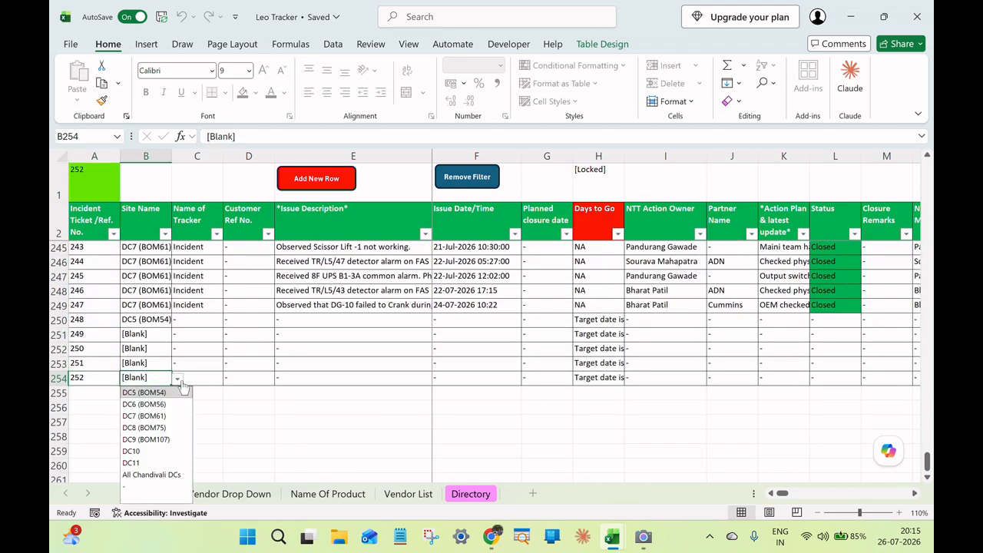
{"action": "left_click", "coordinate": [181, 381]}
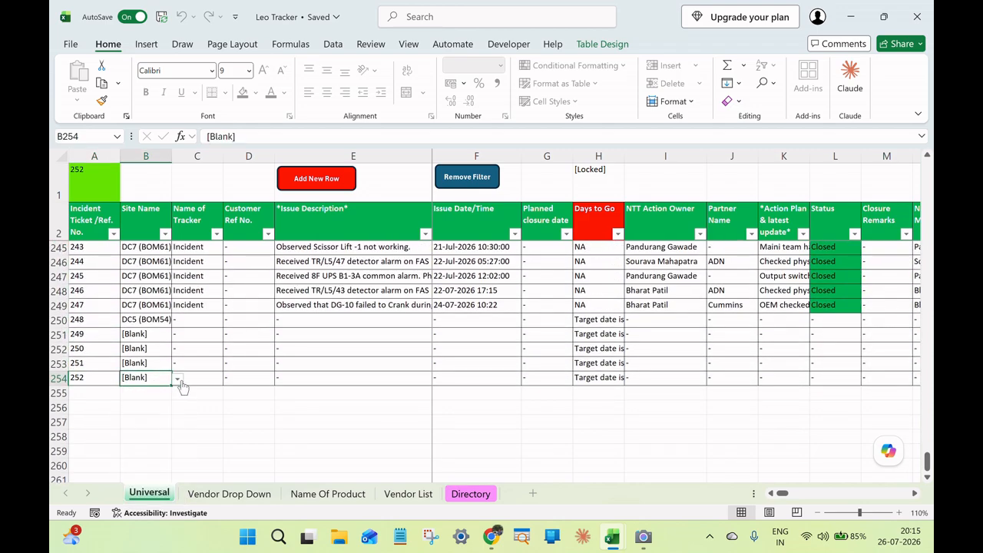
Set the Name of Tracker for ticket 248 to Incident.
{"action": "left_click", "coordinate": [164, 319]}
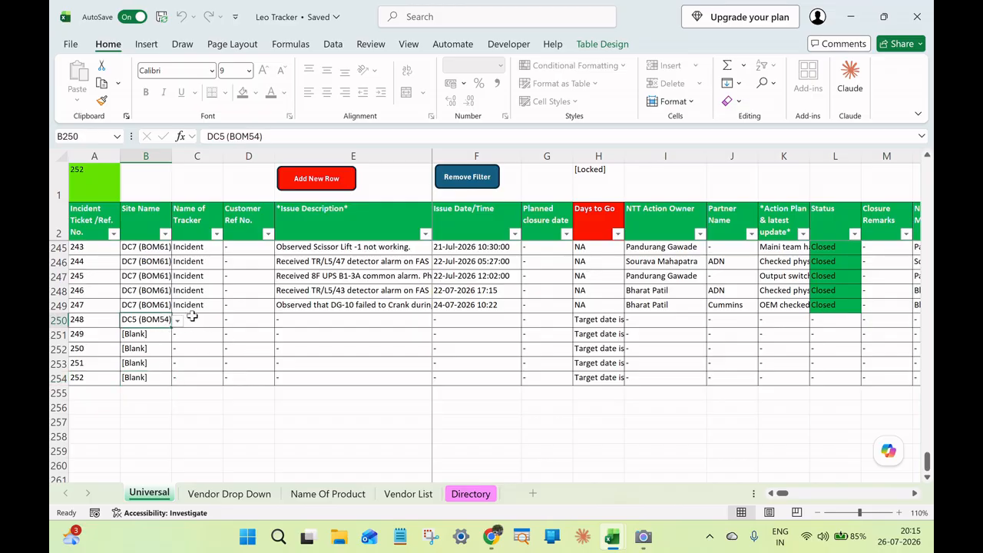
{"action": "left_click", "coordinate": [192, 319]}
{"action": "left_click", "coordinate": [228, 321]}
{"action": "left_click", "coordinate": [213, 334]}
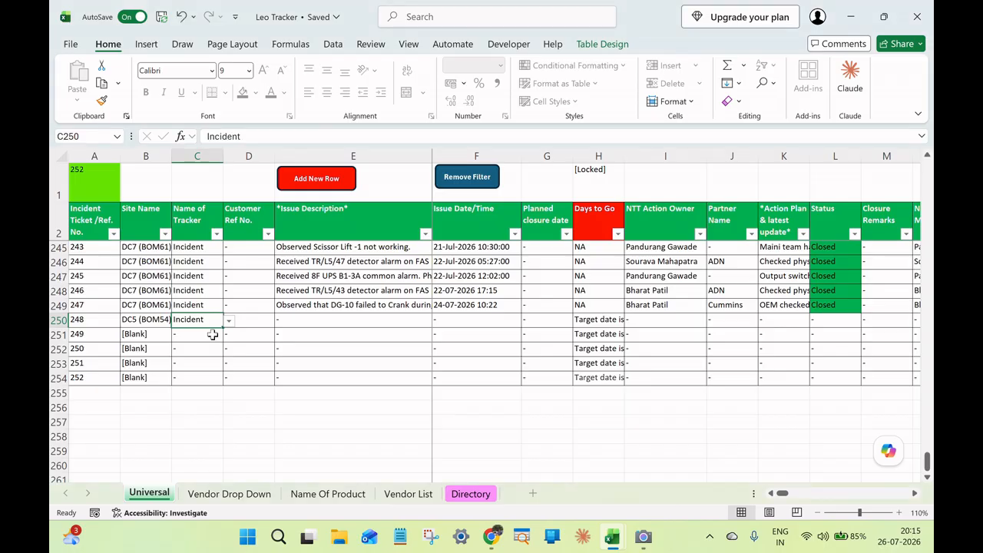
Enter the issue description "Water leakage in the PAHU line of GF (Example" for ticket 248.
{"action": "left_click", "coordinate": [301, 319]}
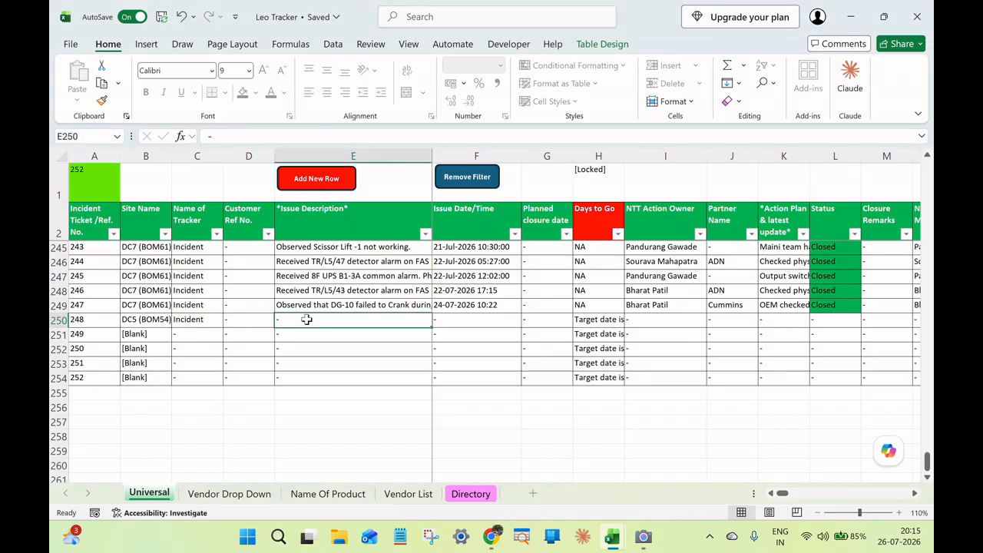
{"action": "double_click", "coordinate": [306, 320]}
{"action": "type", "text": "Water leakages issue rectification;  i) 9F (HDFC Floor) - Store Room - Battery Room B4, - BBT backside Area.  ii) Other areas: - DC Building - 10F - DG Building - A Wing. - DG Building - C Wing"}
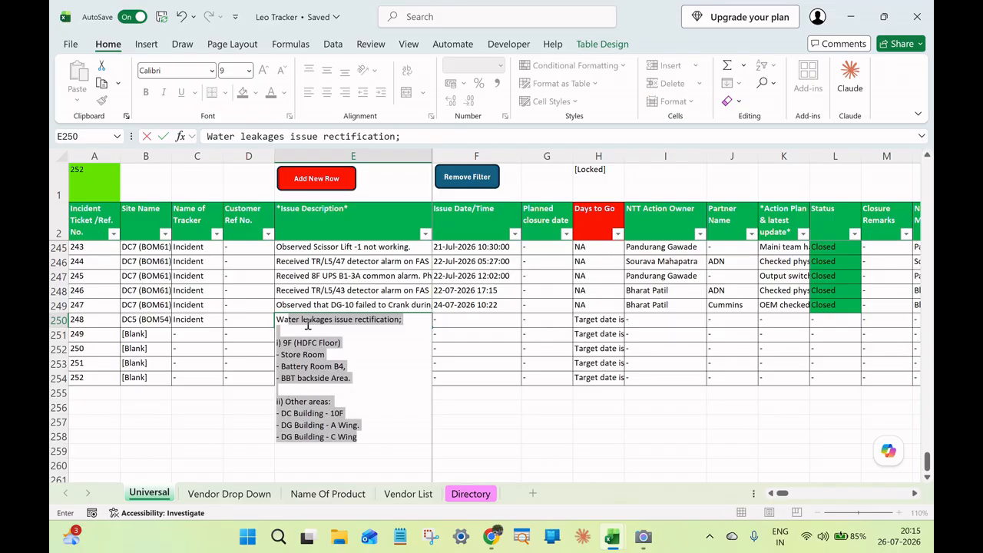
{"action": "type", "text": "kage in th"}
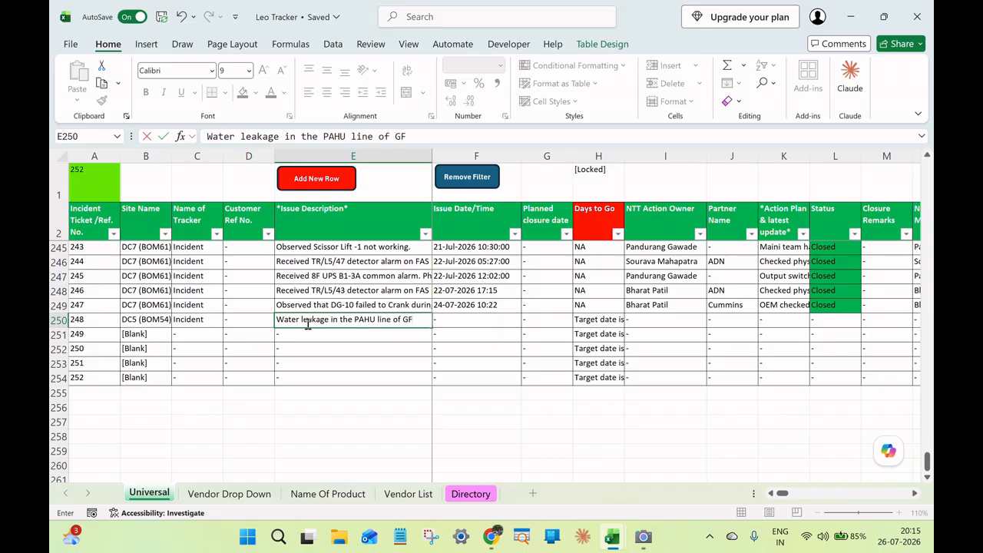
{"action": "type", "text": "mple"}
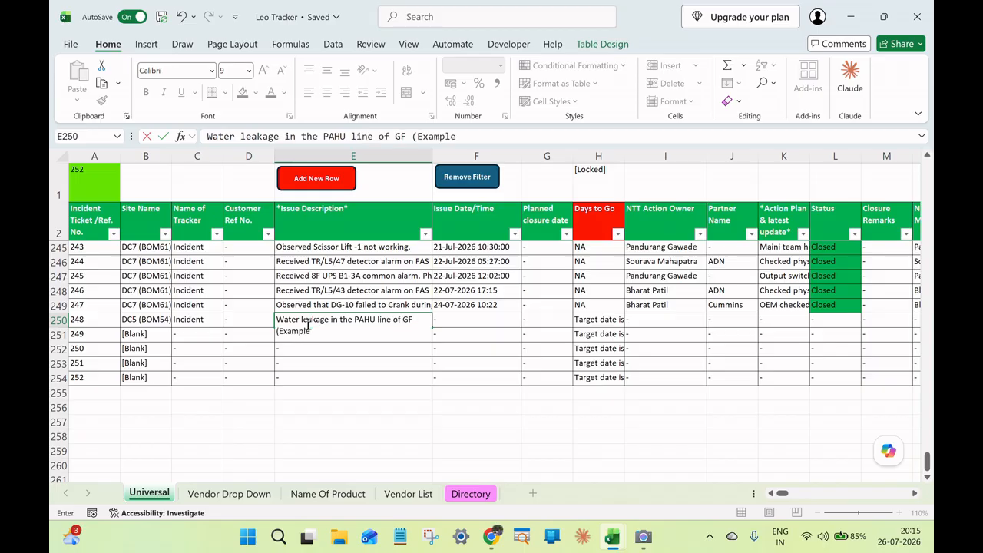
{"action": "key", "text": "Tab"}
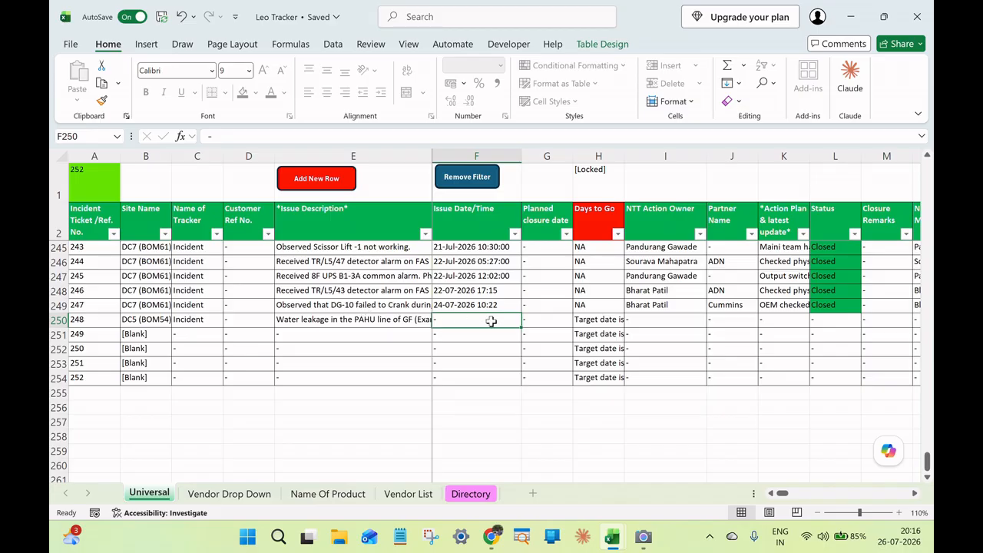
Inspect the Planned closure date and Days to Go cells of ticket 248.
{"action": "left_click", "coordinate": [554, 316]}
{"action": "left_click", "coordinate": [595, 317]}
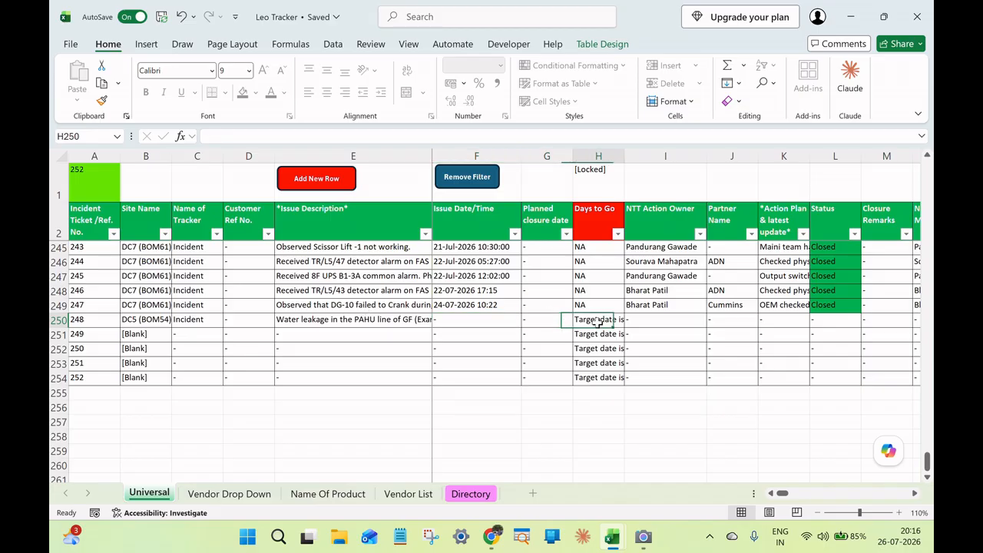
{"action": "left_click", "coordinate": [539, 319]}
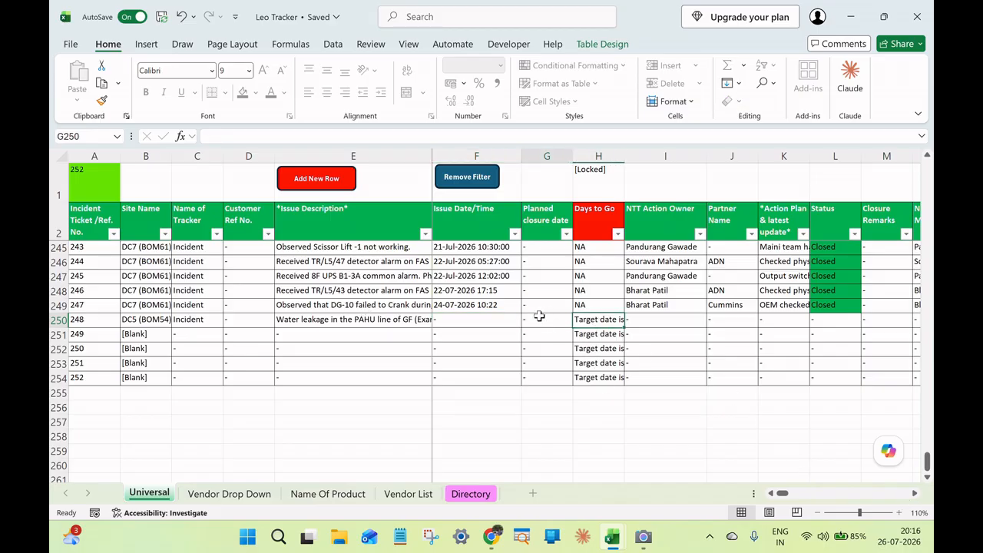
Enter the responsible person's first name as the NTT Action Owner of ticket 248.
{"action": "left_click", "coordinate": [915, 493]}
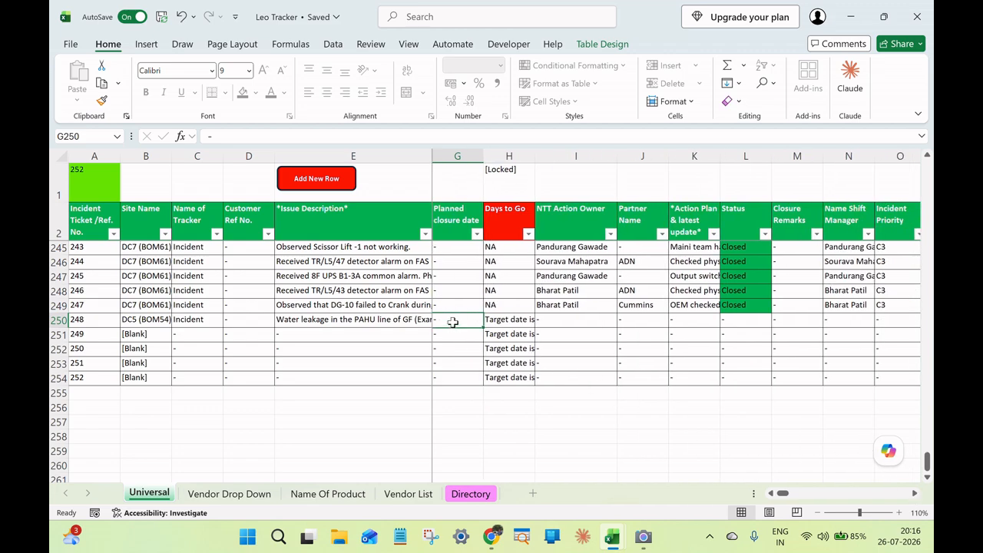
{"action": "left_click", "coordinate": [581, 323]}
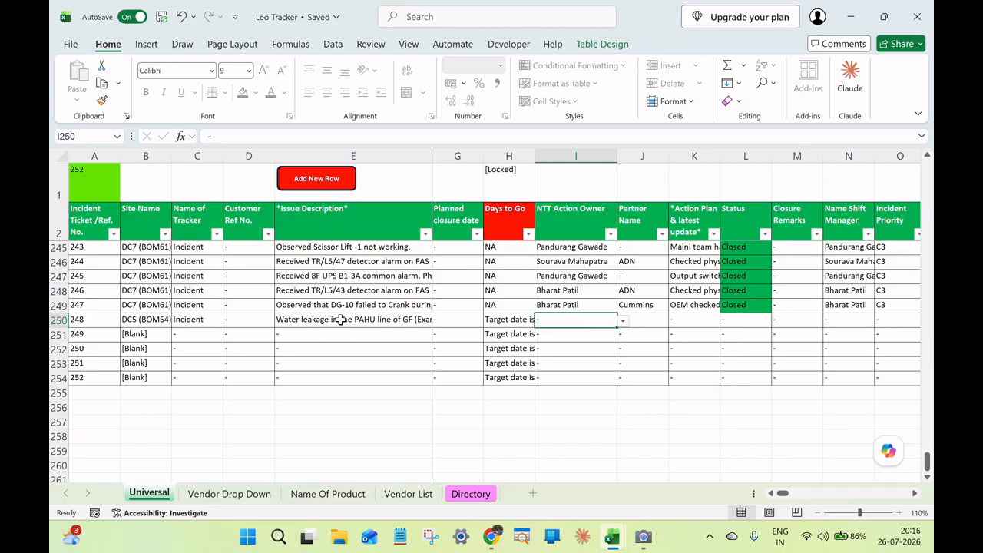
{"action": "left_click", "coordinate": [623, 320]}
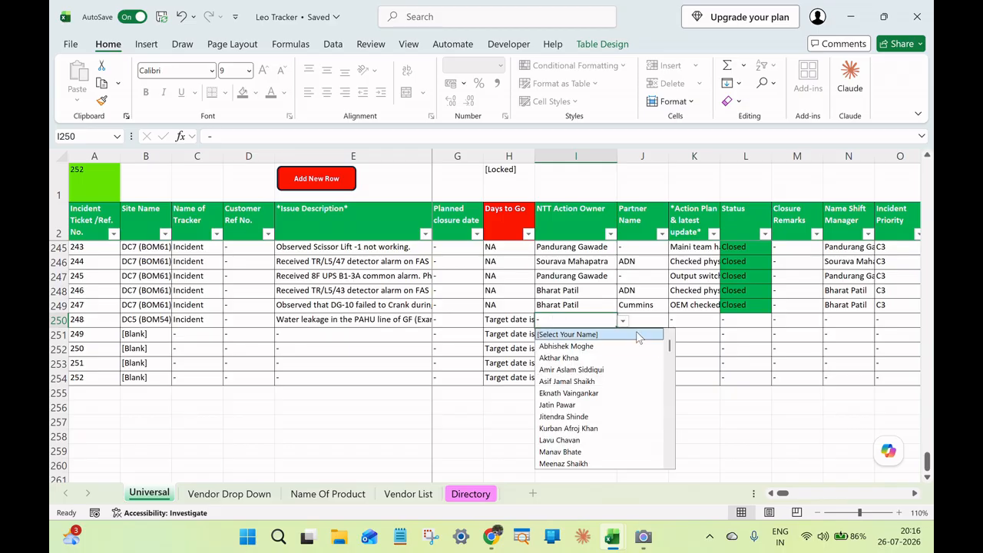
{"action": "type", "text": "Al"}
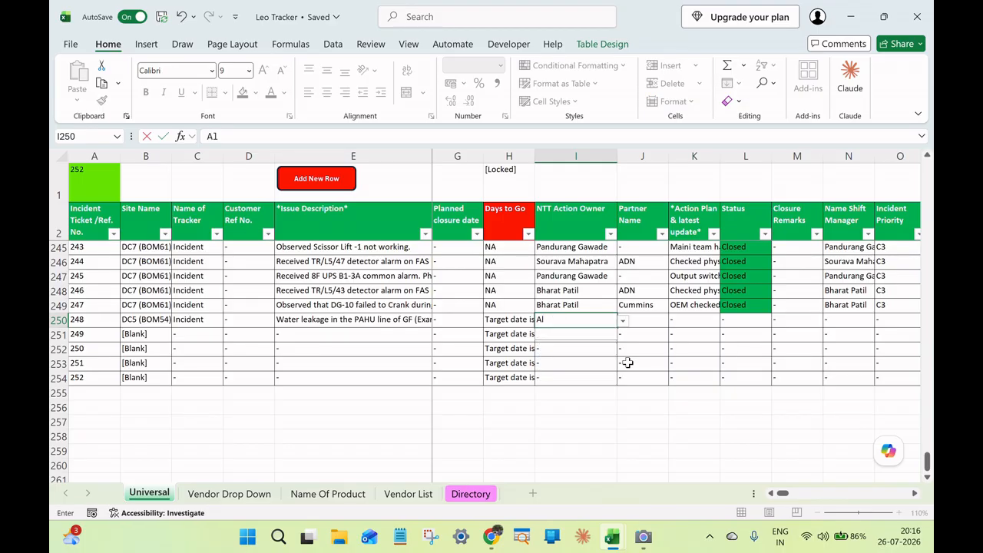
{"action": "type", "text": "pesh"}
{"action": "key", "text": "Return"}
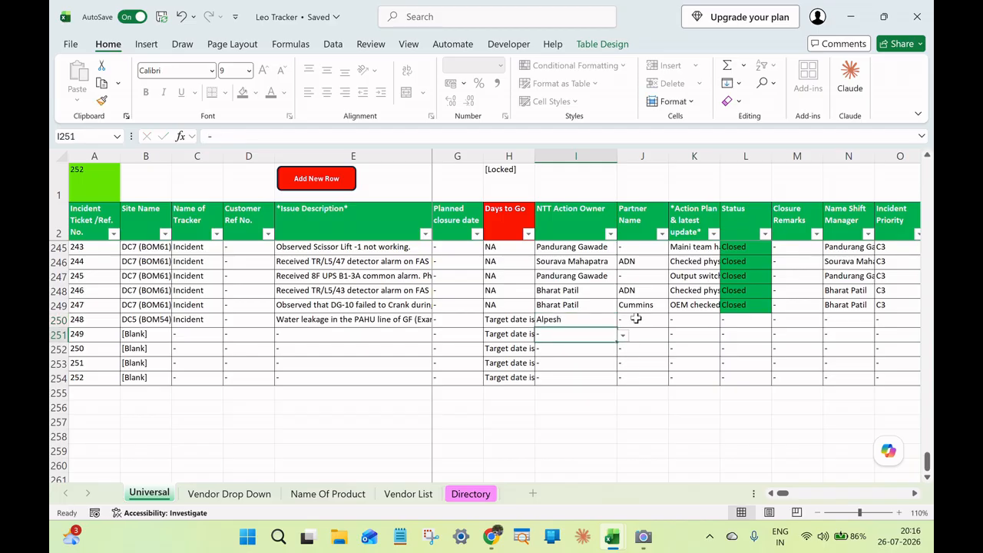
Set the Partner Name of ticket 248 to Fry Air, narrowing the vendor choices by the letter F.
{"action": "left_click", "coordinate": [635, 319]}
{"action": "left_click", "coordinate": [673, 322]}
{"action": "type", "text": "-"}
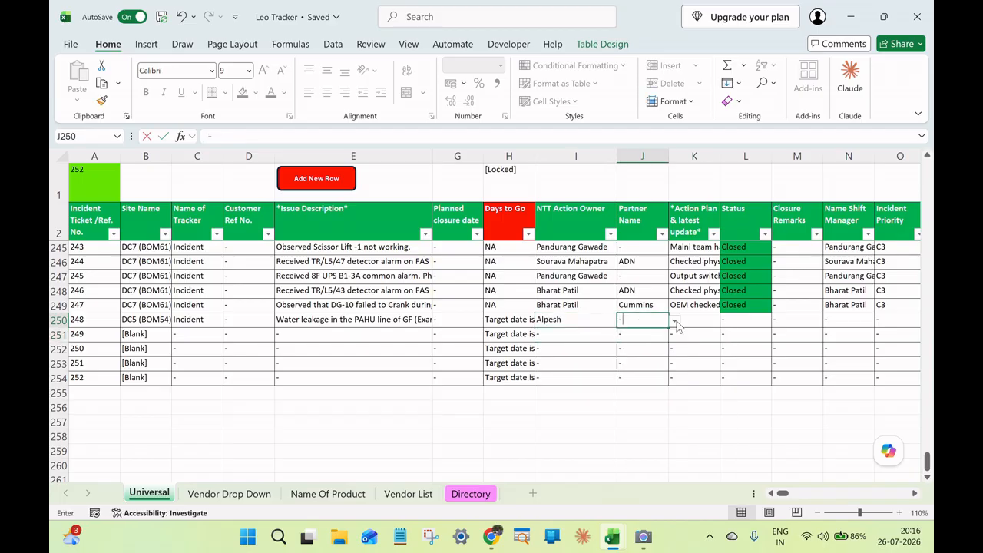
{"action": "key", "text": "BackSpace"}
{"action": "type", "text": "Fair"}
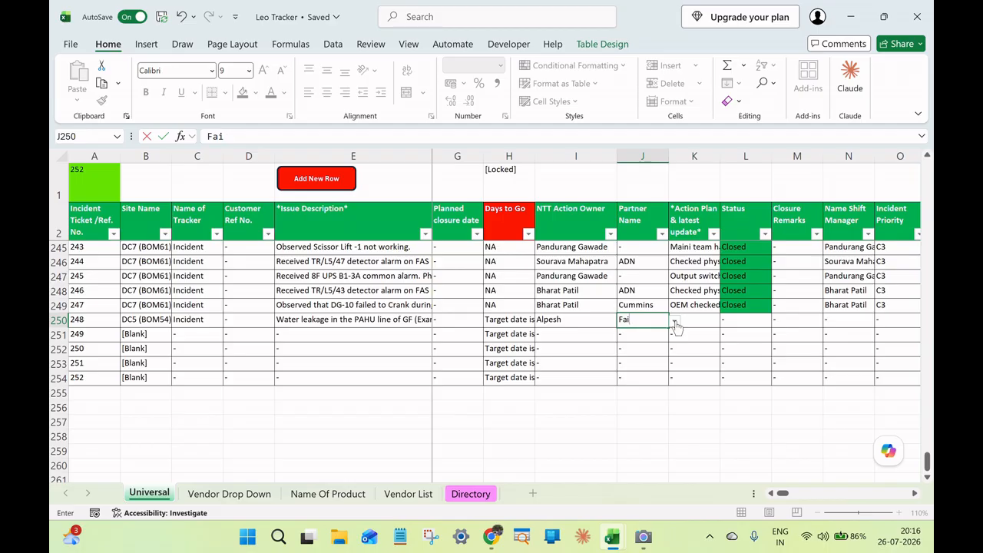
{"action": "key", "text": "BackSpace"}
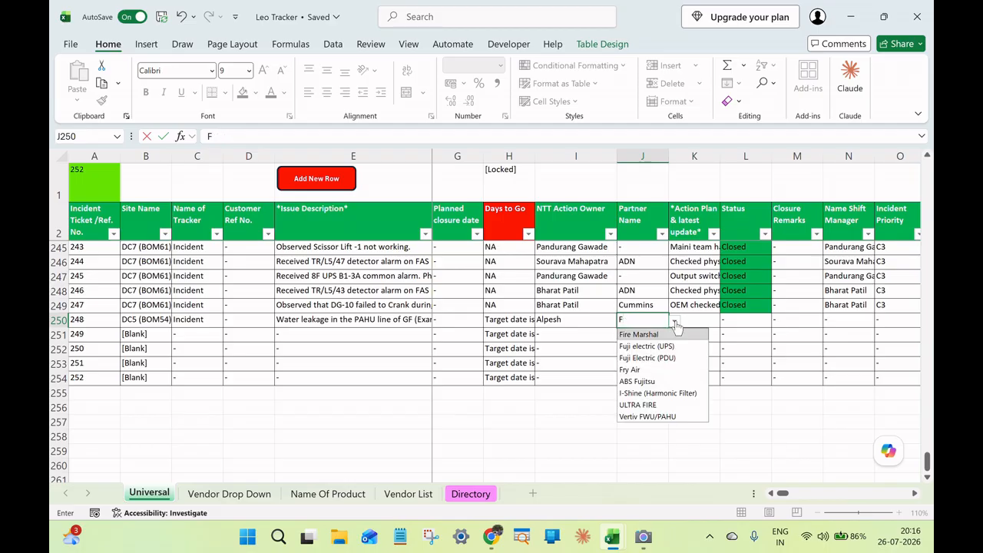
{"action": "left_click", "coordinate": [644, 369]}
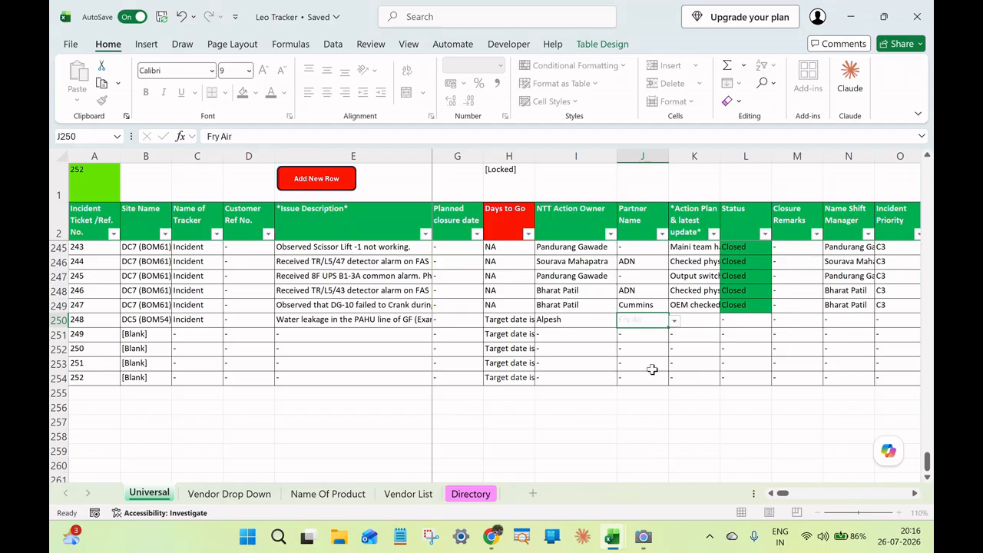
Enter "Vendor visited the location and arrest the leakage temporaririly, Final aciton is still not decided." as the action plan and latest update of ticket 248.
{"action": "left_click", "coordinate": [688, 322]}
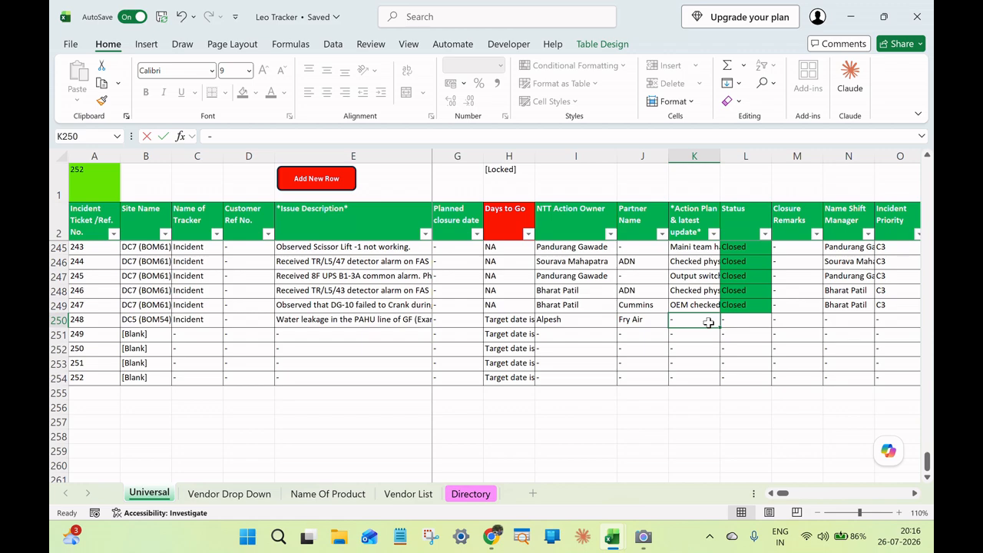
{"action": "type", "text": "Vendor visited the lo"}
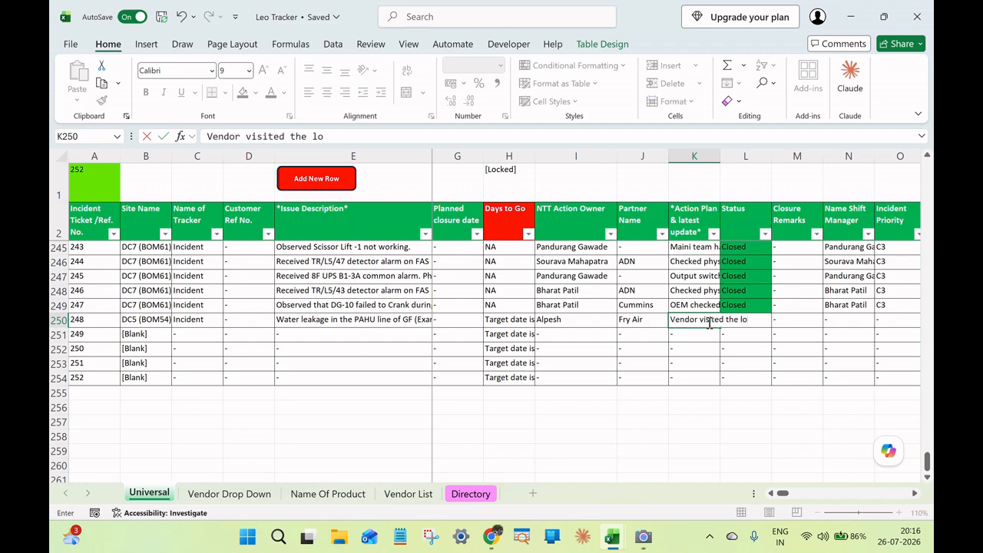
{"action": "type", "text": "cation and ar"}
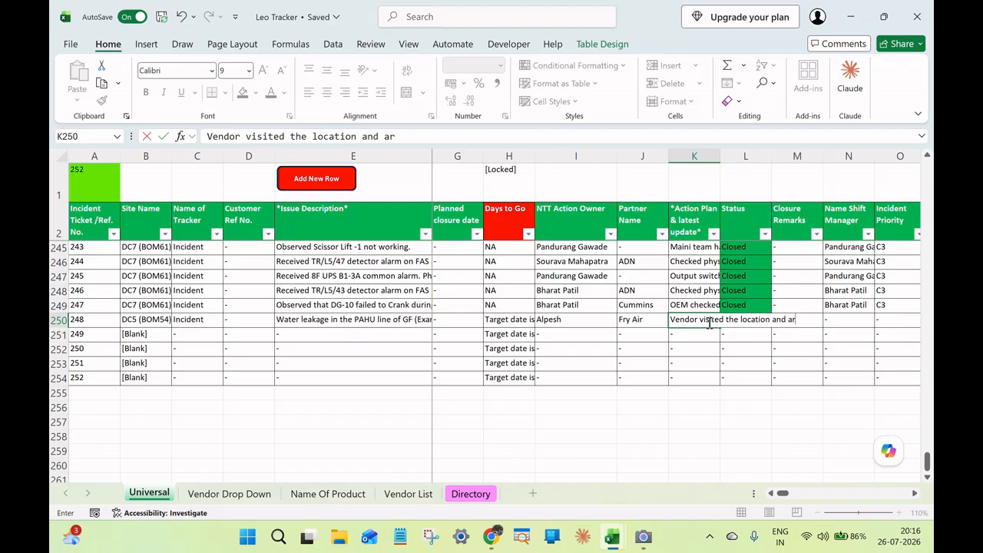
{"action": "type", "text": "rest the leakage tempora"}
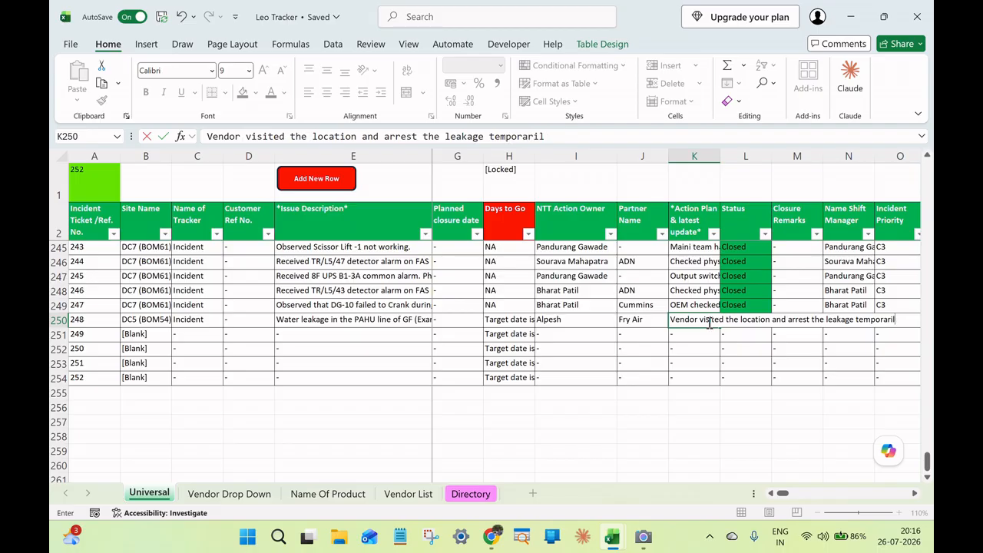
{"action": "type", "text": "rily, Final aciton is s"}
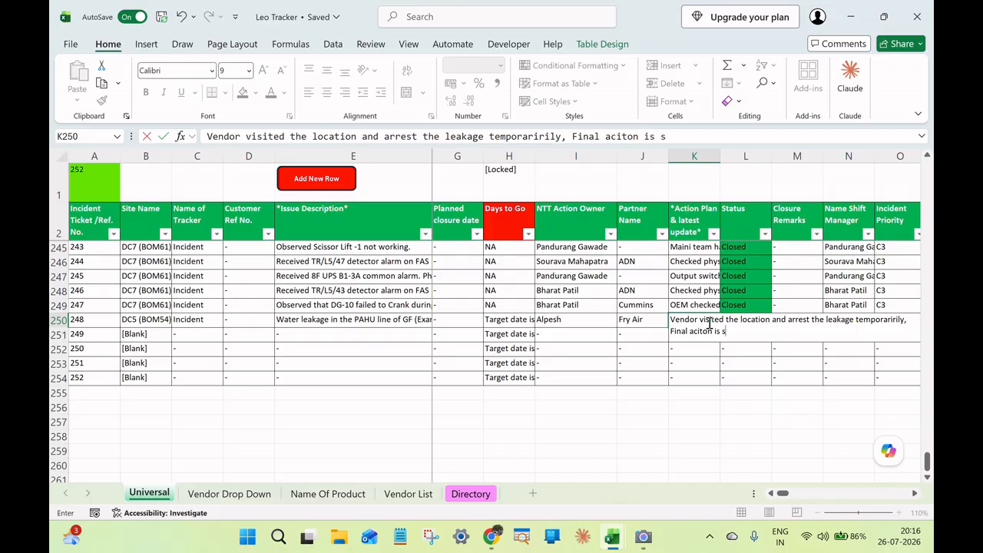
{"action": "type", "text": "till not decid"}
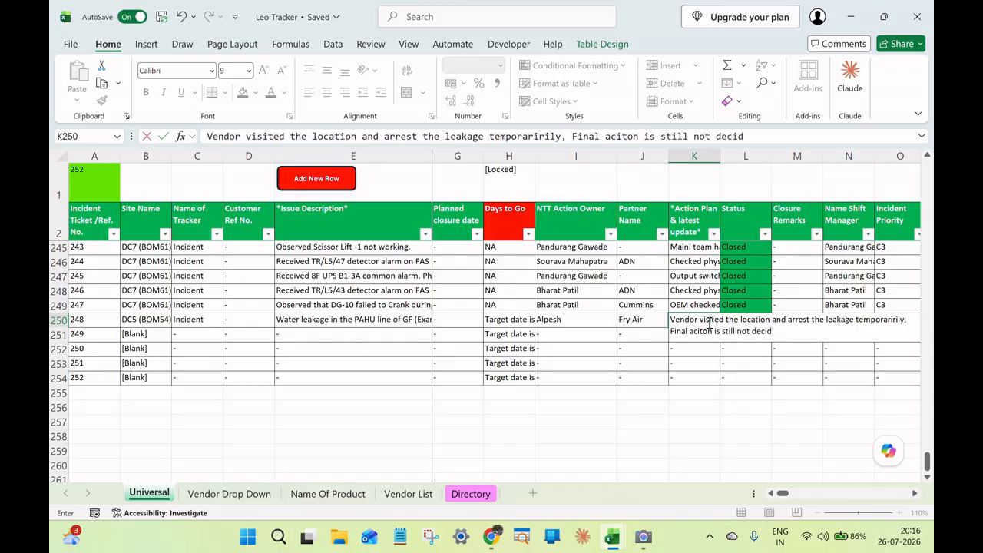
{"action": "type", "text": "ed.26th July"}
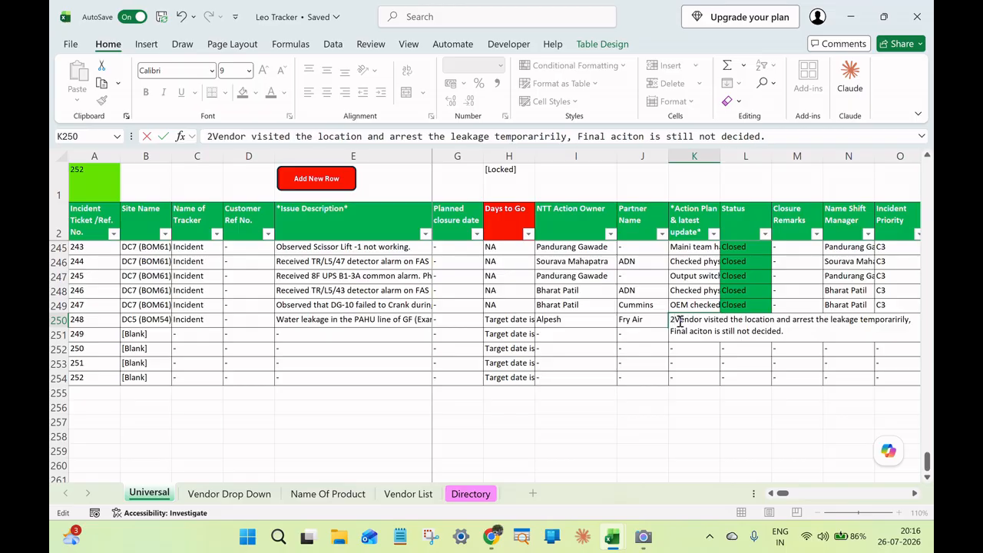
{"action": "type", "text": " -"}
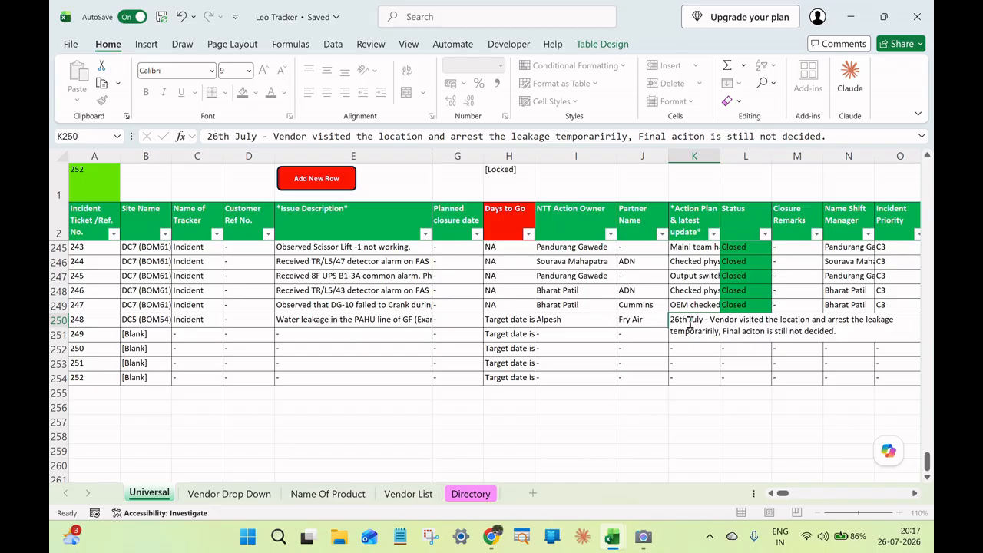
Insert the date prefix "26th July - " at the beginning of ticket 248's action plan text.
{"action": "key", "text": "Return"}
Set the Status of ticket 248 to Open.
{"action": "left_click", "coordinate": [733, 324]}
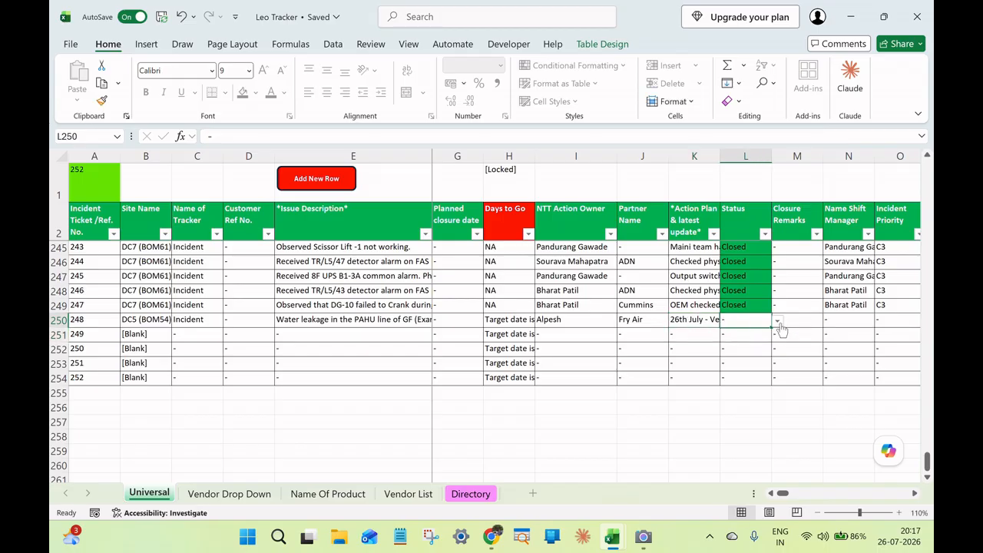
{"action": "left_click", "coordinate": [778, 322]}
{"action": "left_click", "coordinate": [749, 346]}
{"action": "left_click", "coordinate": [813, 317]}
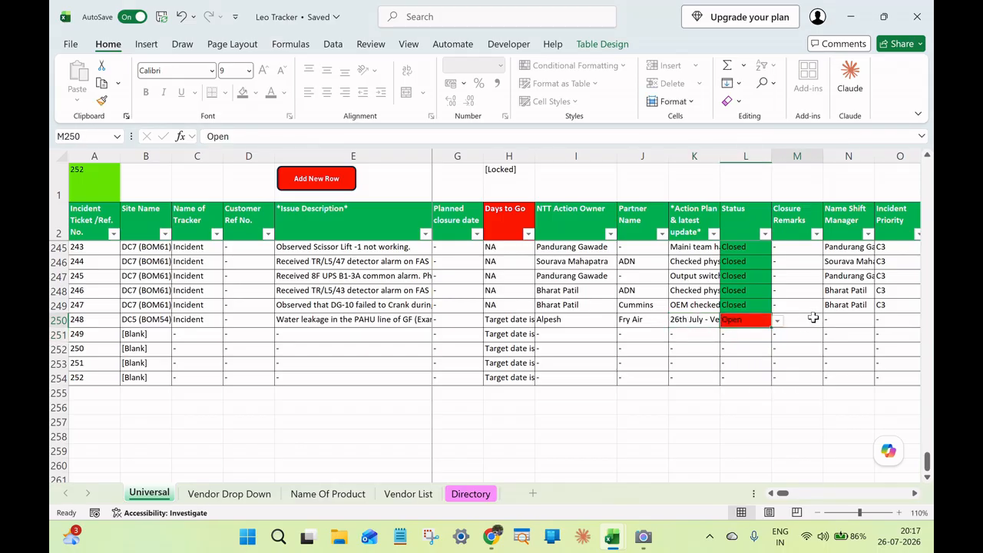
Set the Status of ticket 248 to Closed But RCA Pending.
{"action": "left_click", "coordinate": [915, 494]}
{"action": "left_click", "coordinate": [914, 493]}
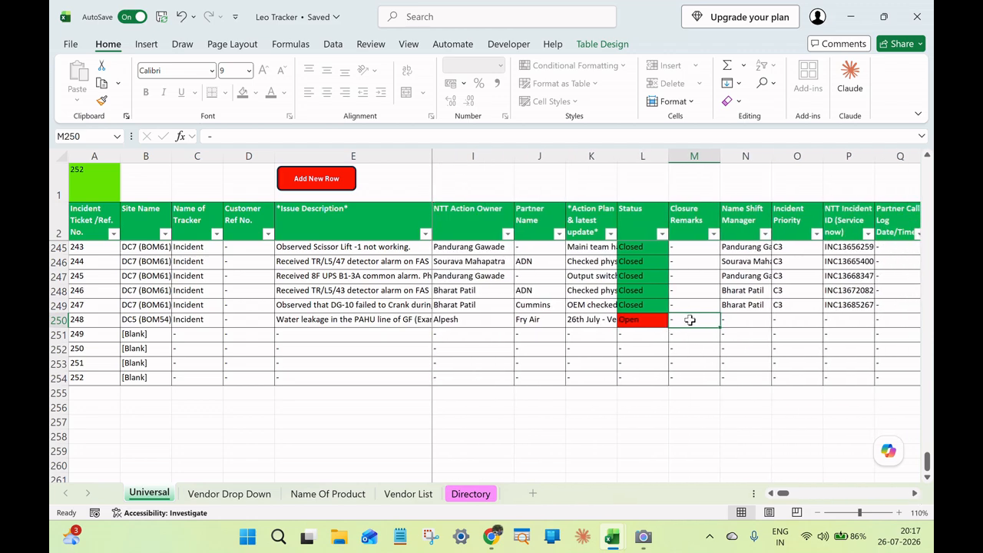
{"action": "left_click", "coordinate": [654, 319]}
{"action": "left_click", "coordinate": [673, 321]}
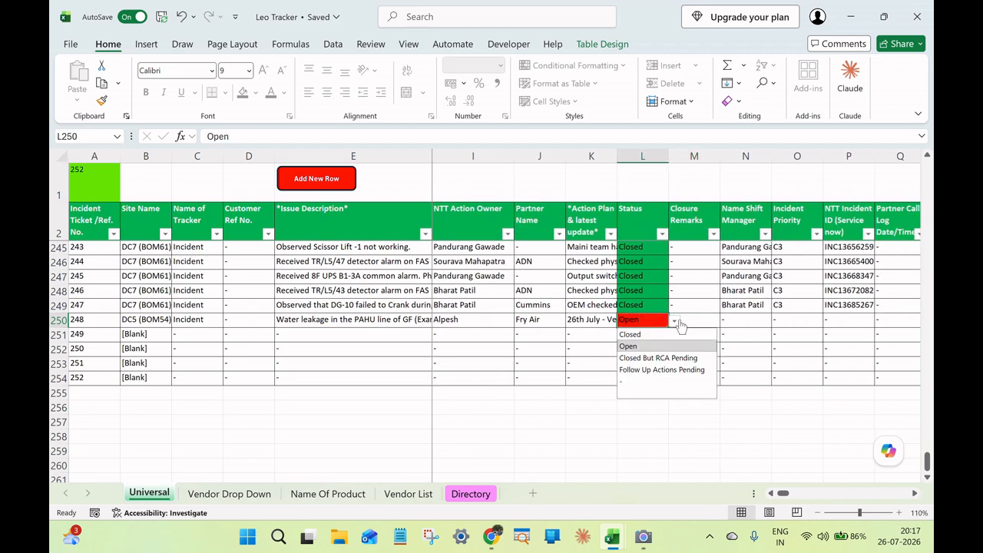
{"action": "left_click", "coordinate": [667, 358]}
Enter "Issue resolved and system normalised" in the Closure Remarks of ticket 248.
{"action": "left_click", "coordinate": [693, 320]}
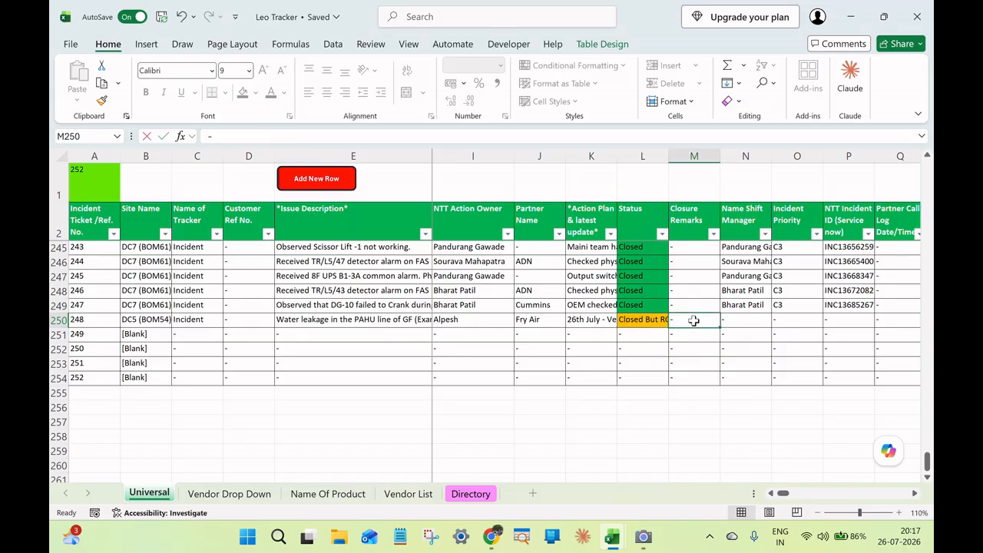
{"action": "type", "text": "Issue resolved and s"}
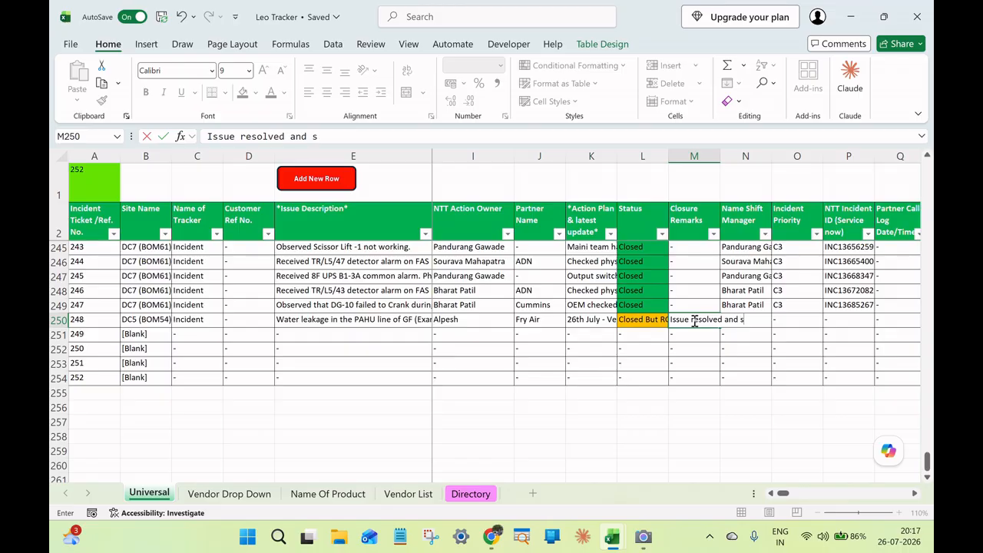
{"action": "type", "text": "ystem normalised."}
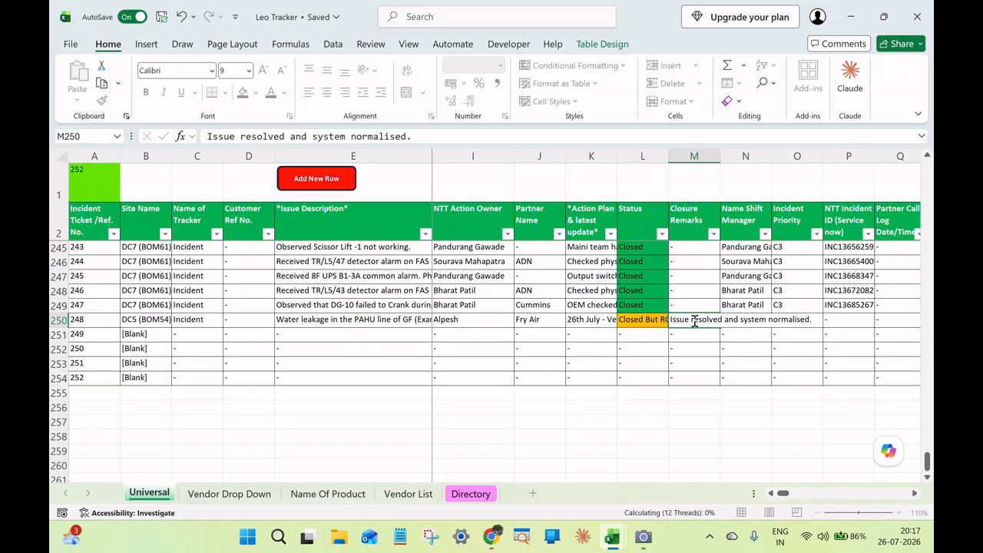
{"action": "key", "text": "Return"}
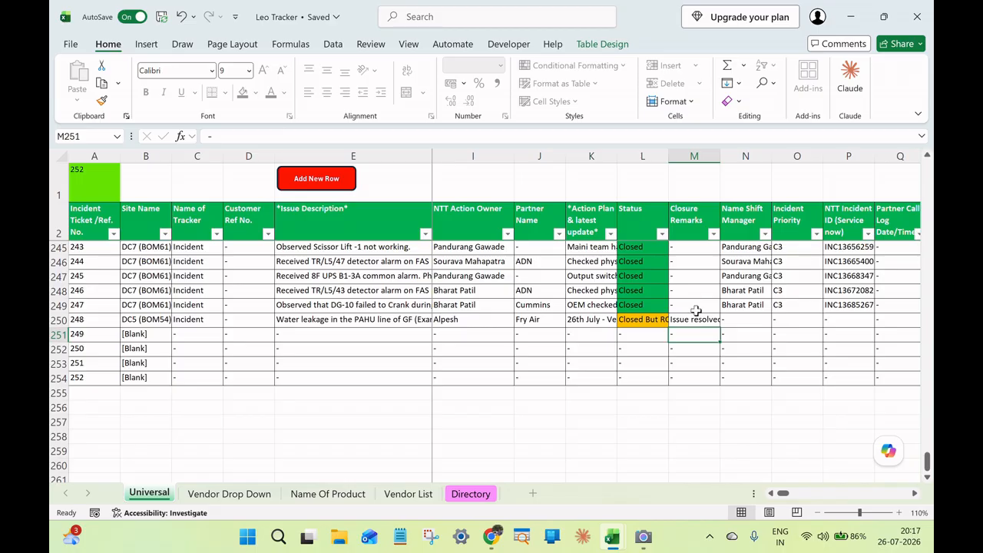
Set the Incident Priority of ticket 248 to C3.
{"action": "left_click", "coordinate": [738, 318]}
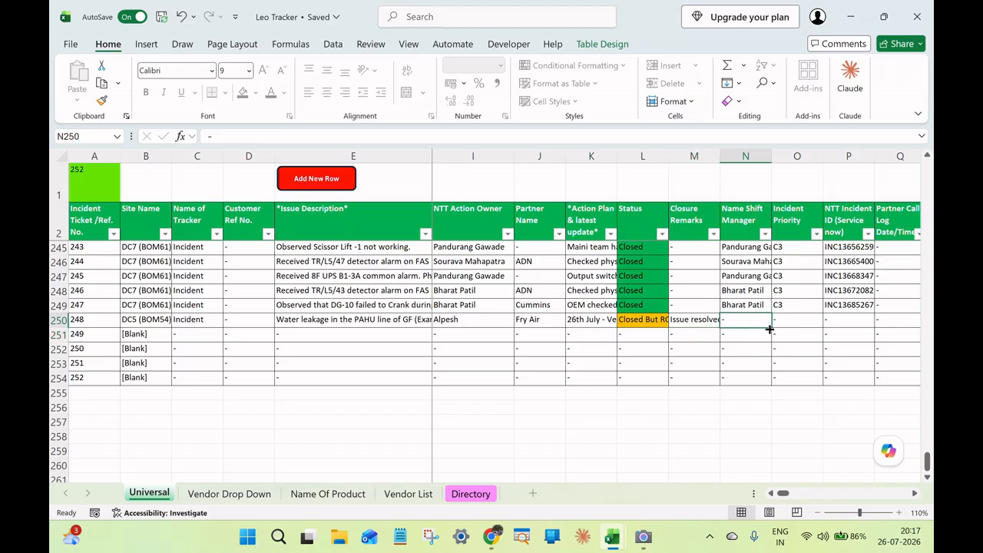
{"action": "left_click", "coordinate": [752, 303]}
{"action": "left_click", "coordinate": [757, 317]}
{"action": "scroll", "coordinate": [691, 323], "scroll_direction": "right", "scroll_amount": 2}
{"action": "left_click", "coordinate": [657, 323]}
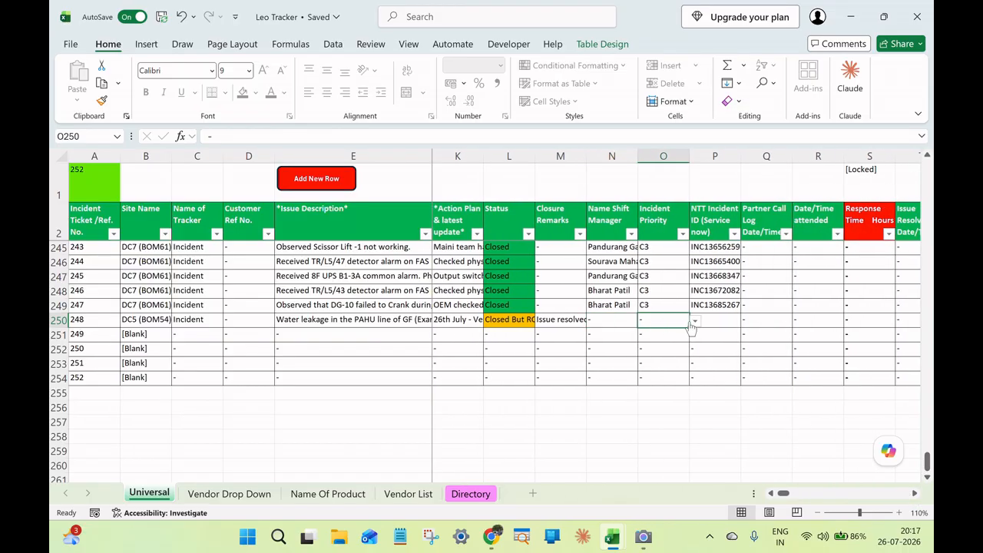
{"action": "left_click", "coordinate": [693, 322]}
{"action": "left_click", "coordinate": [680, 362]}
Examine the NTT Incident ID, Partner Call Log, Date/Time attended and Issue Resolve Date/Time cells of ticket 248.
{"action": "left_click", "coordinate": [727, 318]}
{"action": "left_click", "coordinate": [760, 322]}
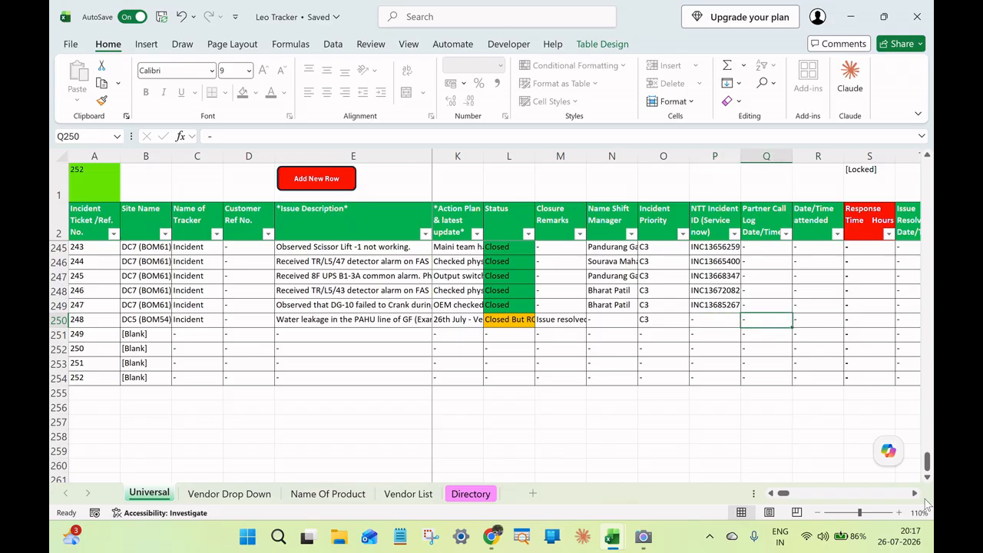
{"action": "scroll", "coordinate": [915, 493], "scroll_direction": "right", "scroll_amount": 4}
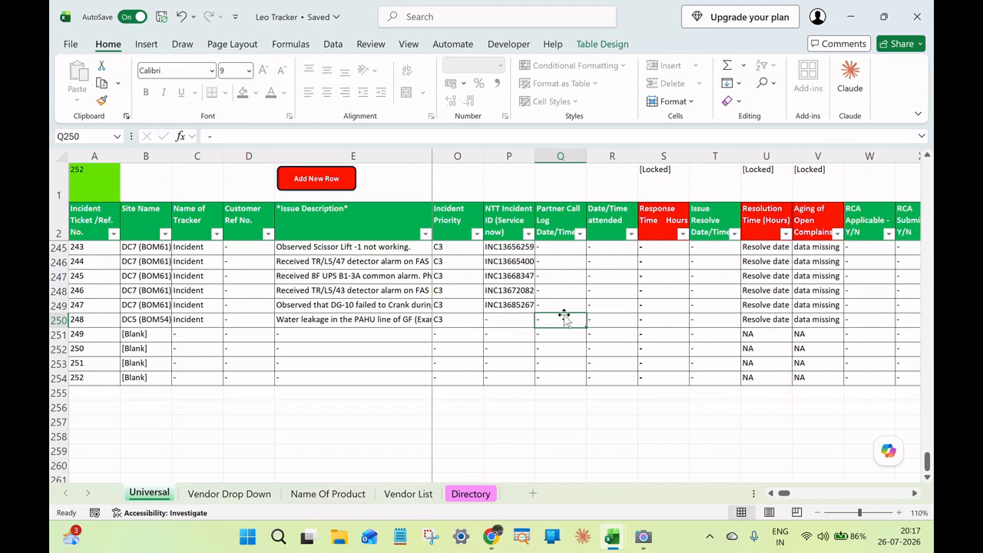
{"action": "left_click", "coordinate": [606, 319]}
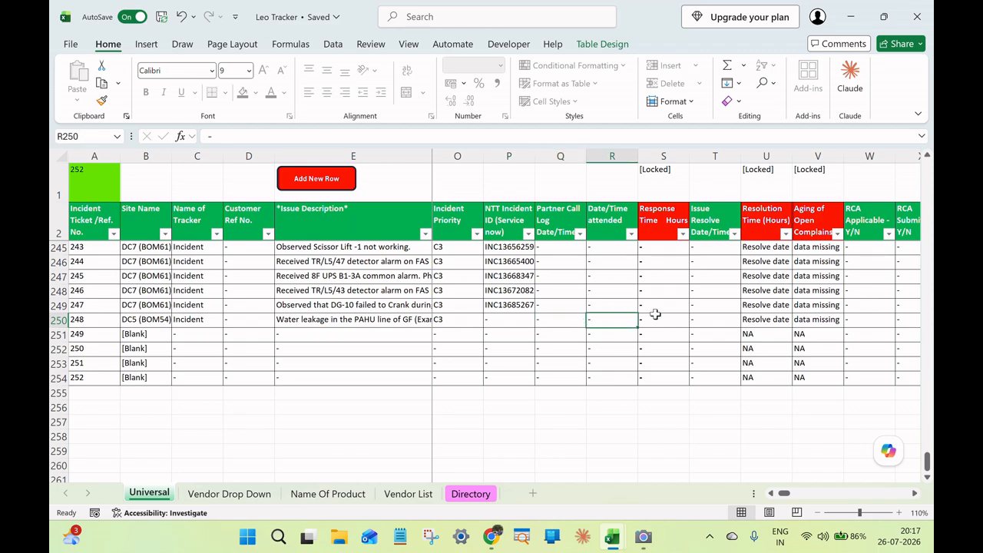
{"action": "left_click", "coordinate": [720, 312]}
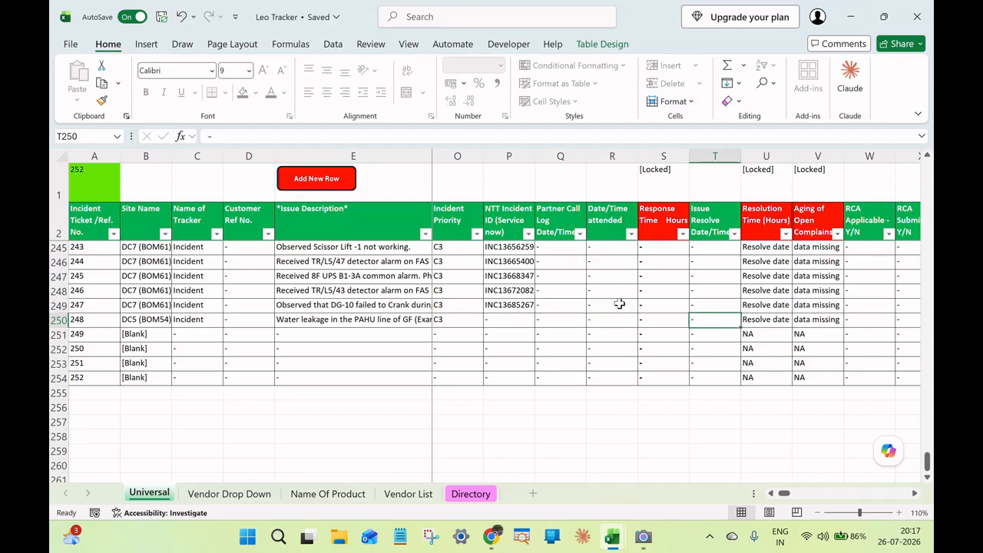
{"action": "left_click", "coordinate": [576, 304]}
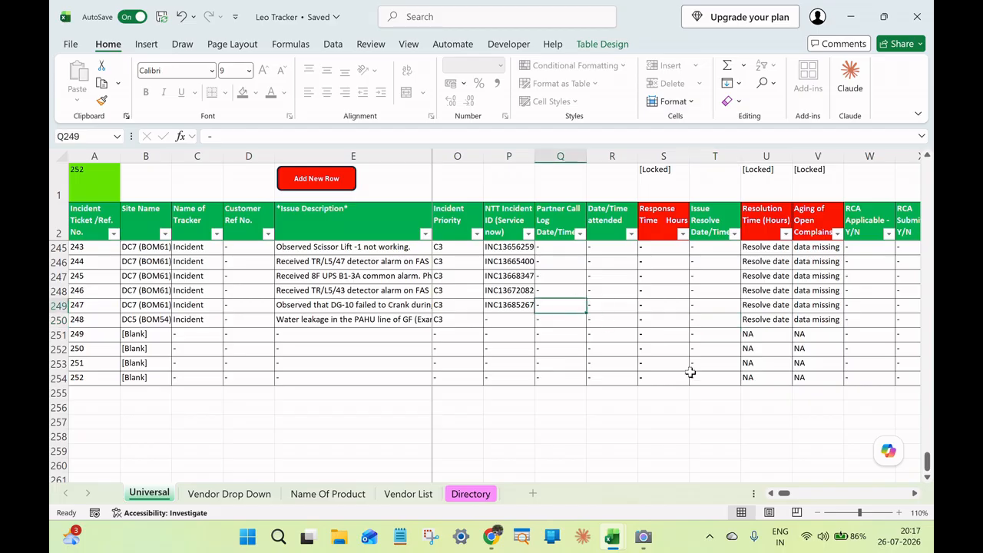
{"action": "left_click", "coordinate": [772, 492]}
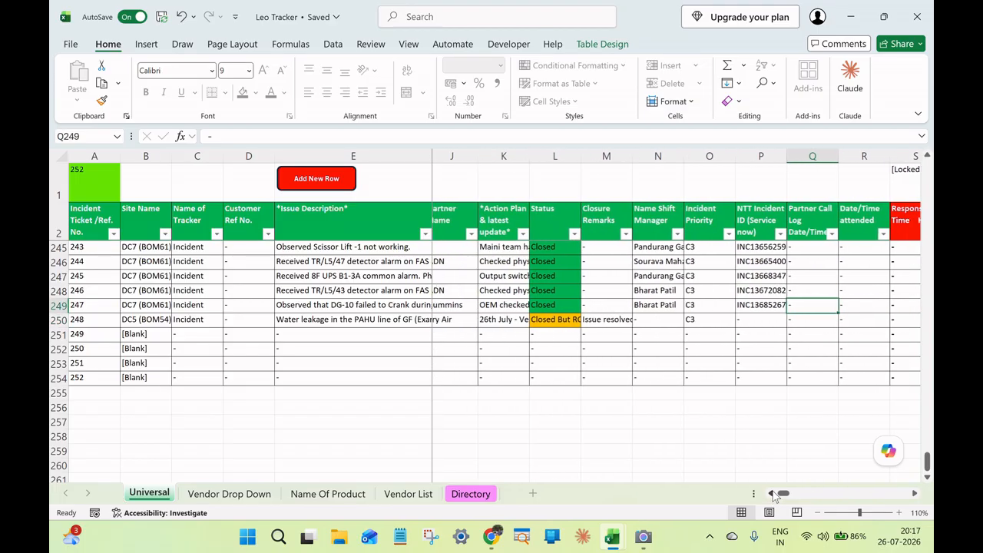
{"action": "left_click", "coordinate": [772, 493]}
{"action": "left_click", "coordinate": [772, 493]}
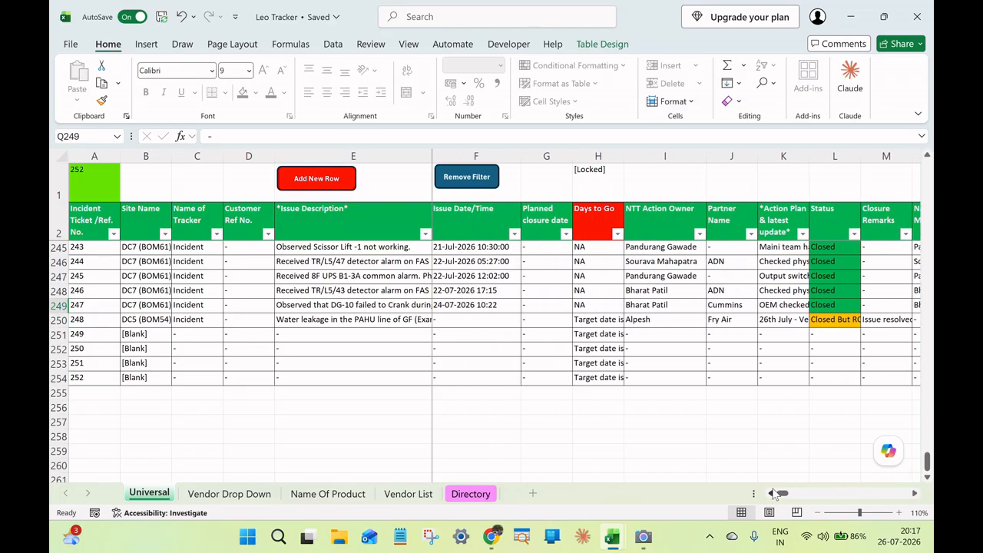
{"action": "left_click", "coordinate": [463, 319]}
{"action": "left_click_drag", "start_coordinate": [466, 304], "coordinate": [469, 315]}
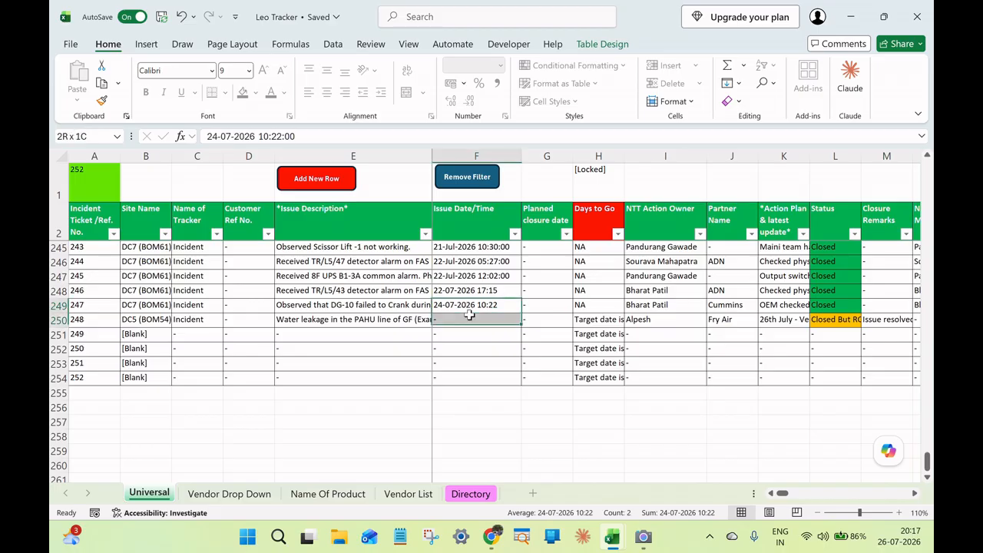
{"action": "key", "text": "ctrl+d"}
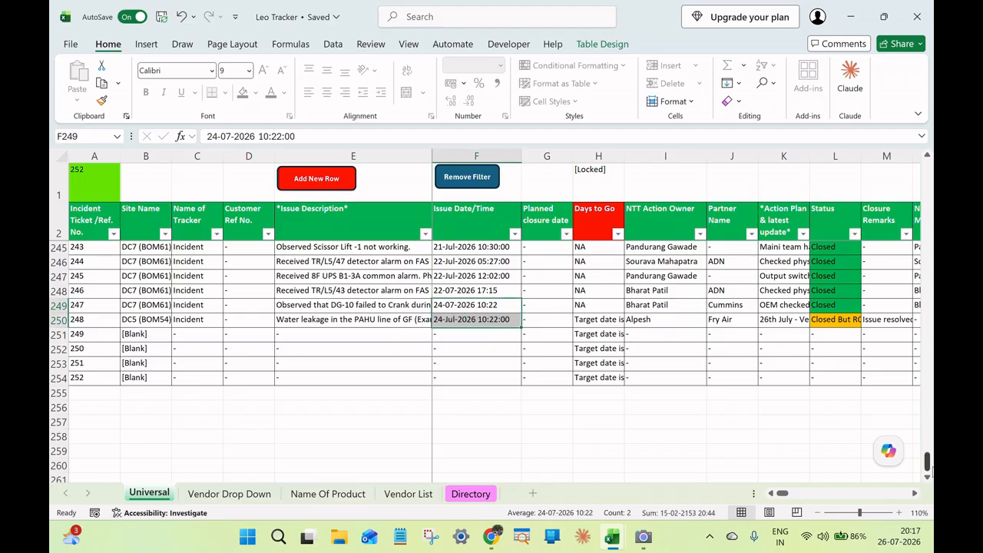
Enter the shift manager's first name in the Name Shift Manager cell of ticket 248.
{"action": "left_click", "coordinate": [914, 493]}
{"action": "left_click", "coordinate": [914, 493]}
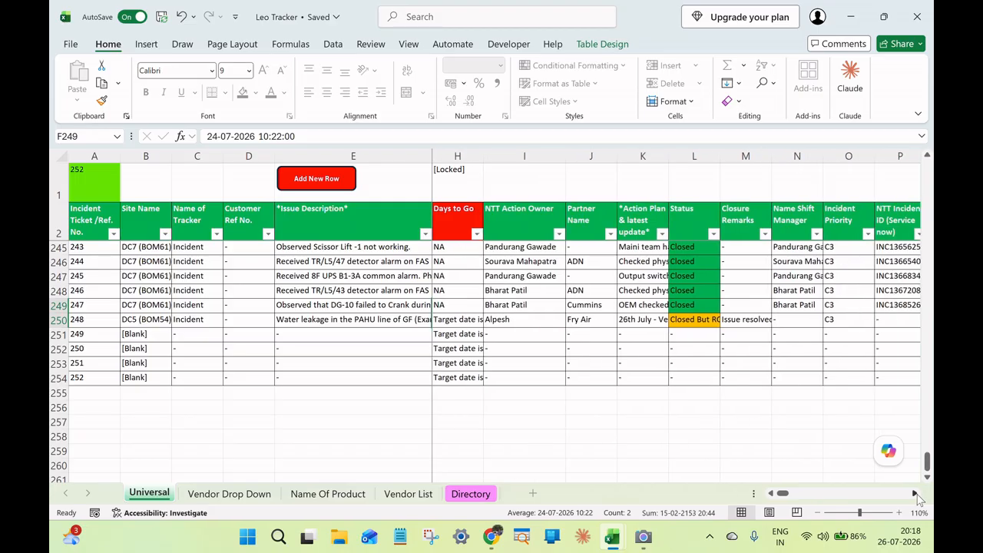
{"action": "left_click", "coordinate": [916, 494]}
{"action": "left_click", "coordinate": [916, 494]}
{"action": "left_click", "coordinate": [913, 493]}
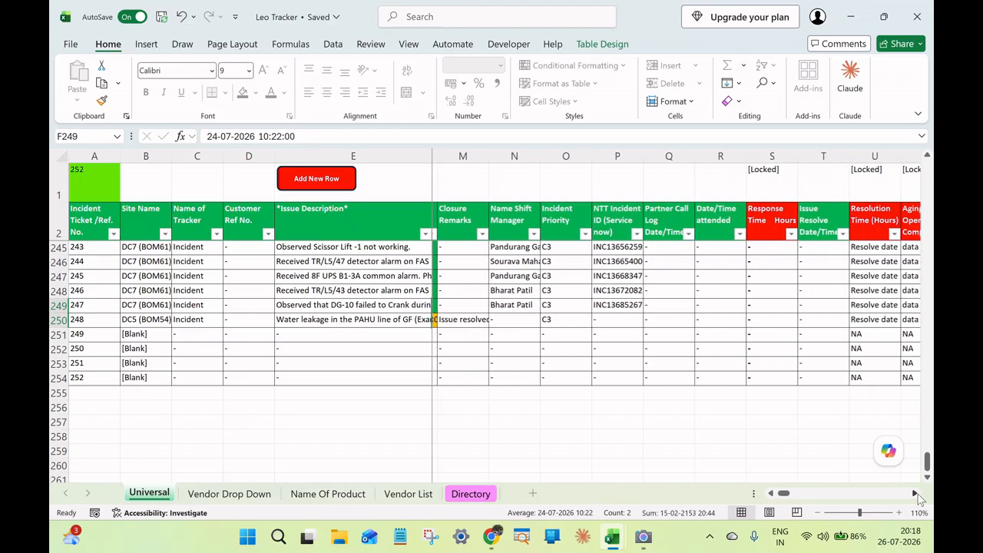
{"action": "left_click", "coordinate": [913, 493]}
{"action": "left_click", "coordinate": [519, 318]}
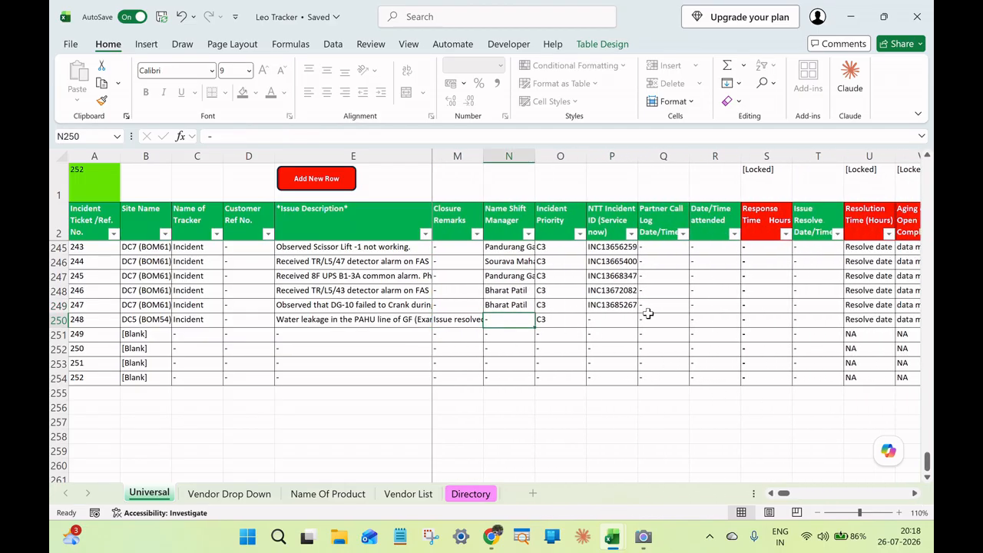
{"action": "type", "text": "Alpesh"}
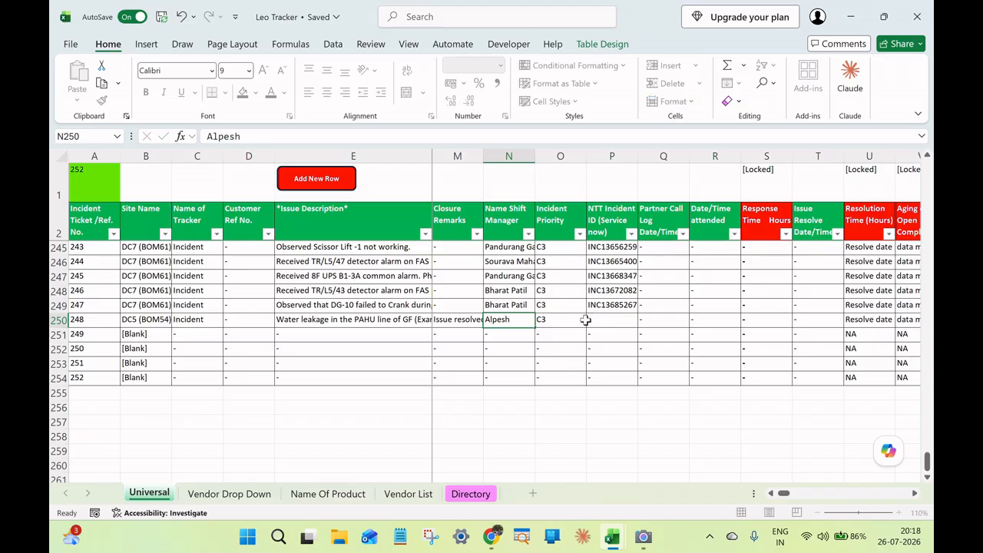
{"action": "key", "text": "Return"}
{"action": "left_click", "coordinate": [654, 318]}
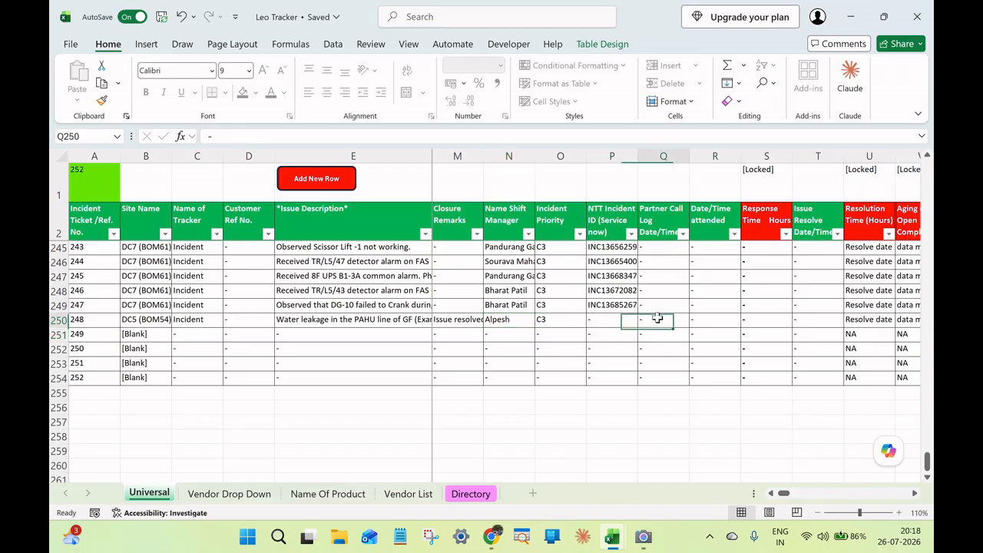
{"action": "type", "text": "24"}
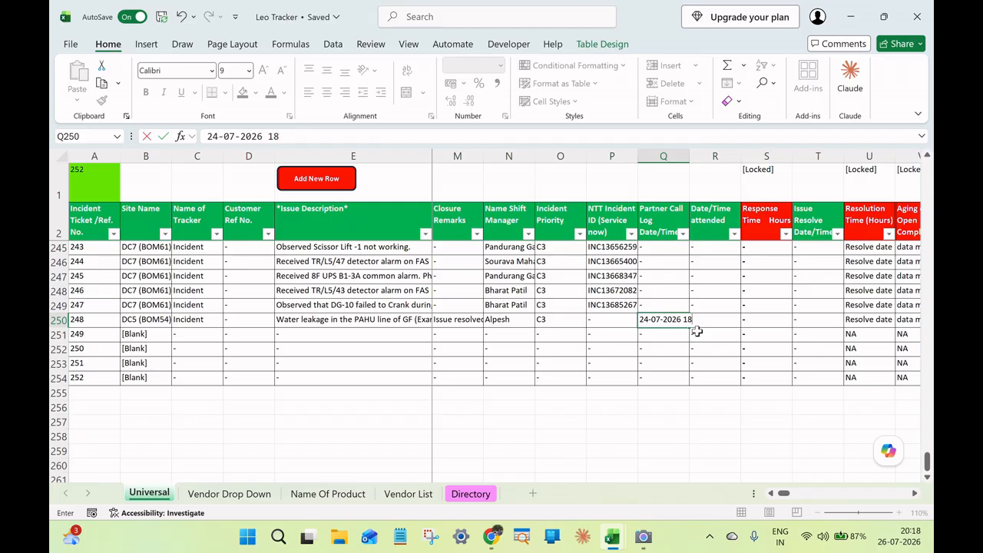
{"action": "key", "text": "Return"}
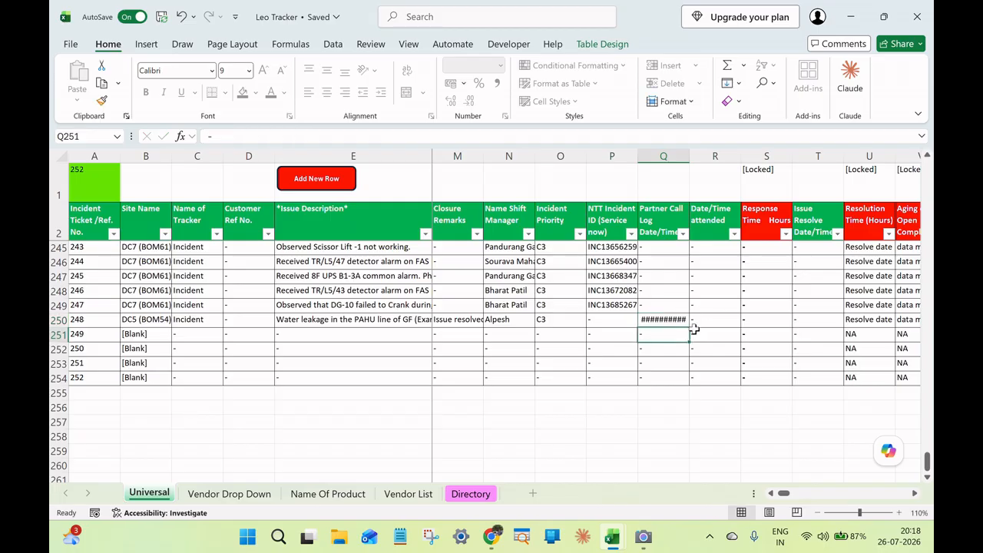
{"action": "left_click", "coordinate": [665, 317]}
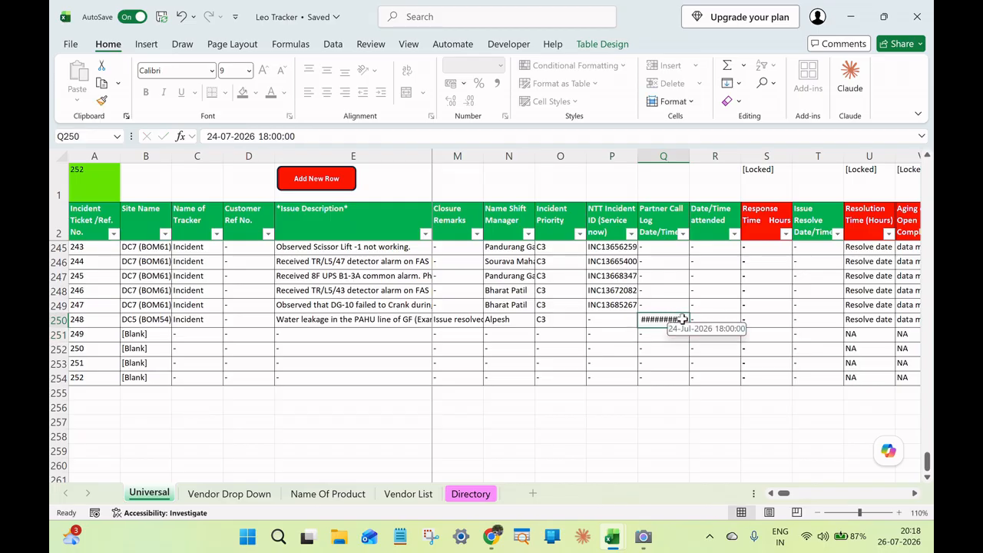
{"action": "left_click", "coordinate": [709, 318]}
{"action": "left_click", "coordinate": [679, 318]}
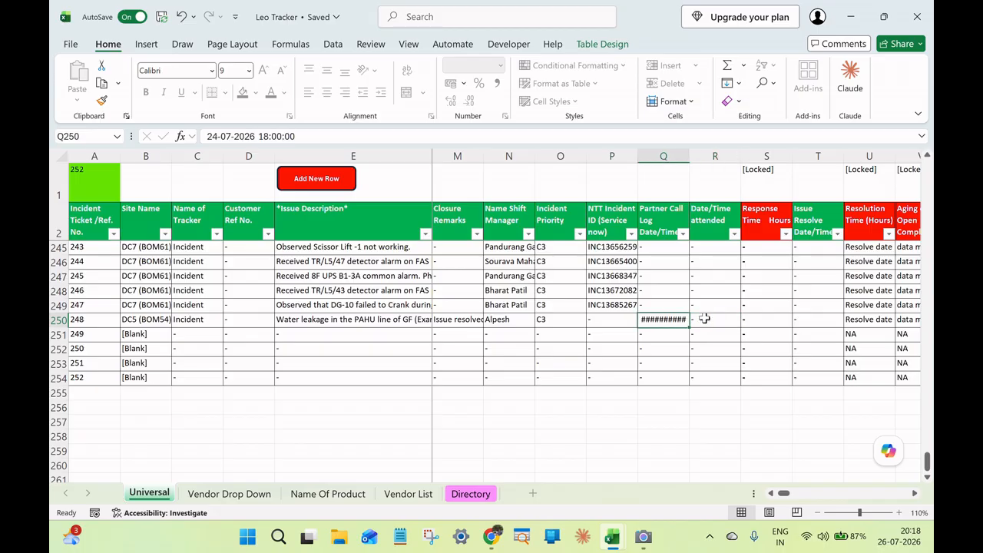
{"action": "left_click", "coordinate": [705, 318]}
{"action": "double_click", "coordinate": [710, 318]}
{"action": "type", "text": "24"}
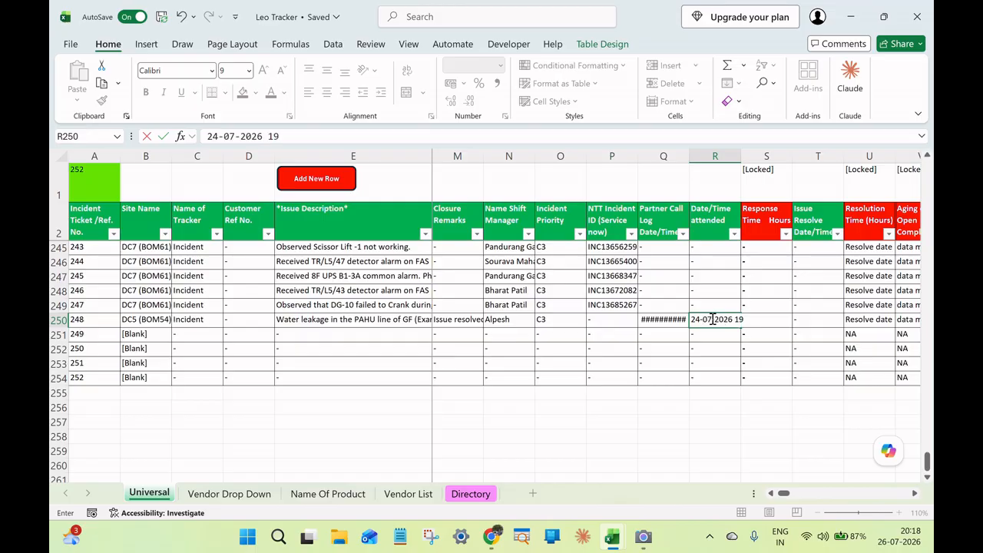
{"action": "key", "text": "Return"}
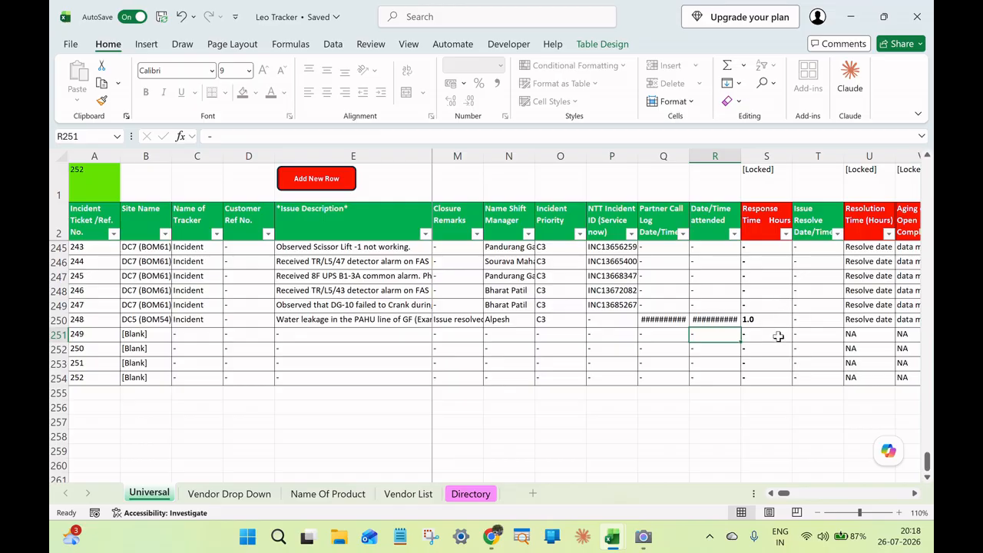
{"action": "left_click", "coordinate": [769, 318]}
{"action": "left_click", "coordinate": [913, 495]}
{"action": "left_click", "coordinate": [913, 495]}
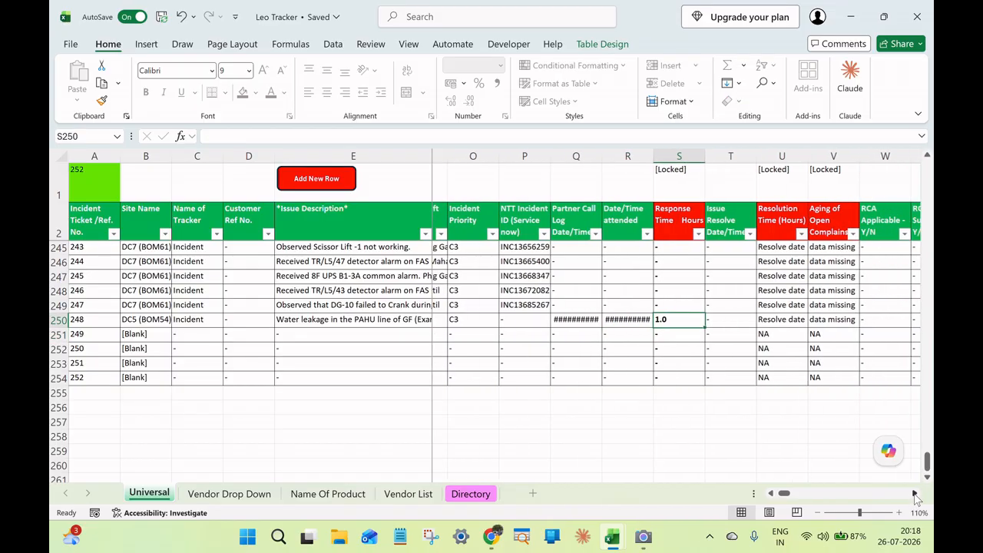
{"action": "left_click", "coordinate": [721, 319]}
{"action": "type", "text": "26"}
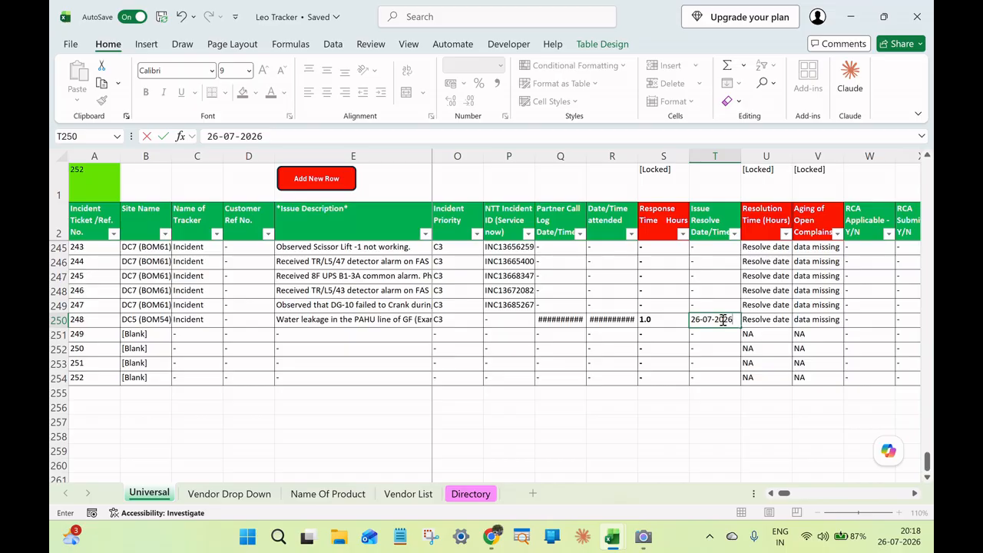
{"action": "type", "text": "-07-2026 13"}
{"action": "type", "text": "00"}
{"action": "key", "text": "Return"}
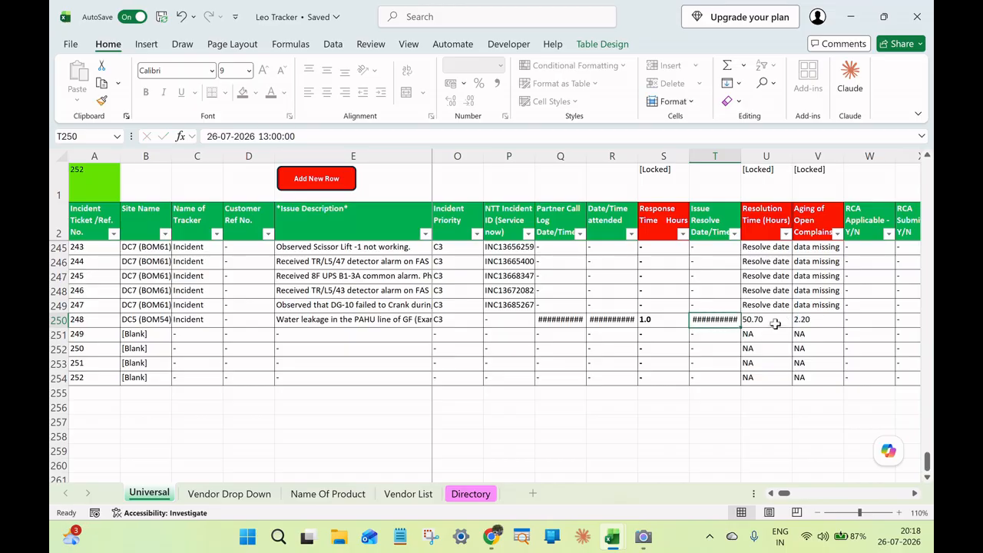
{"action": "left_click", "coordinate": [774, 321]}
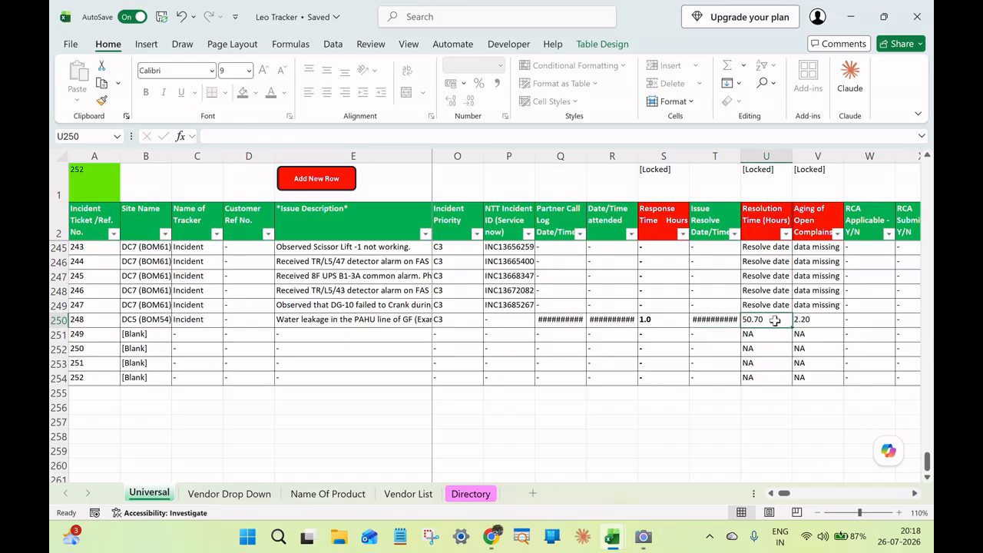
{"action": "left_click", "coordinate": [914, 494]}
{"action": "left_click", "coordinate": [716, 320]}
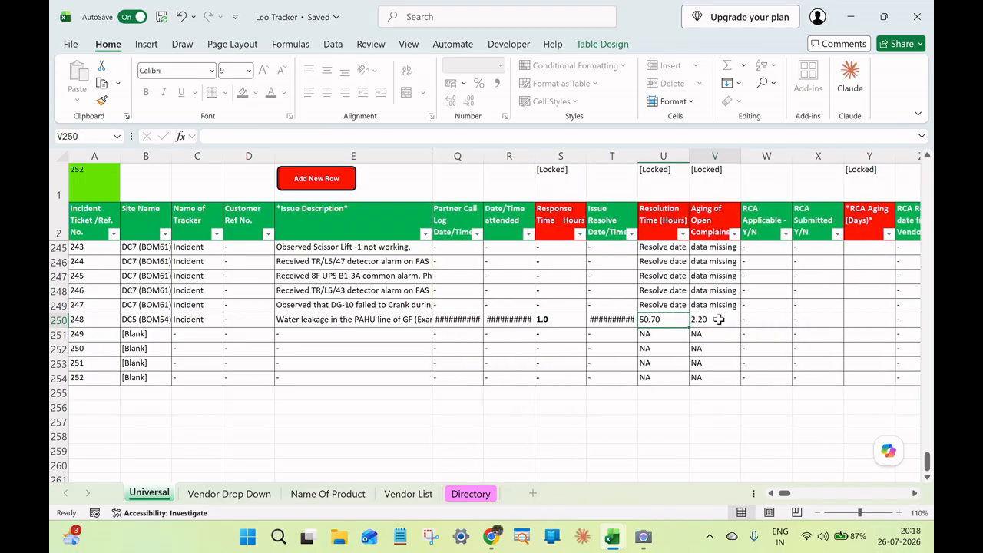
Set RCA Applicable to Yes and RCA Submitted to No for ticket 248, and check its RCA Aging cell.
{"action": "left_click", "coordinate": [913, 494]}
{"action": "left_click", "coordinate": [914, 494]}
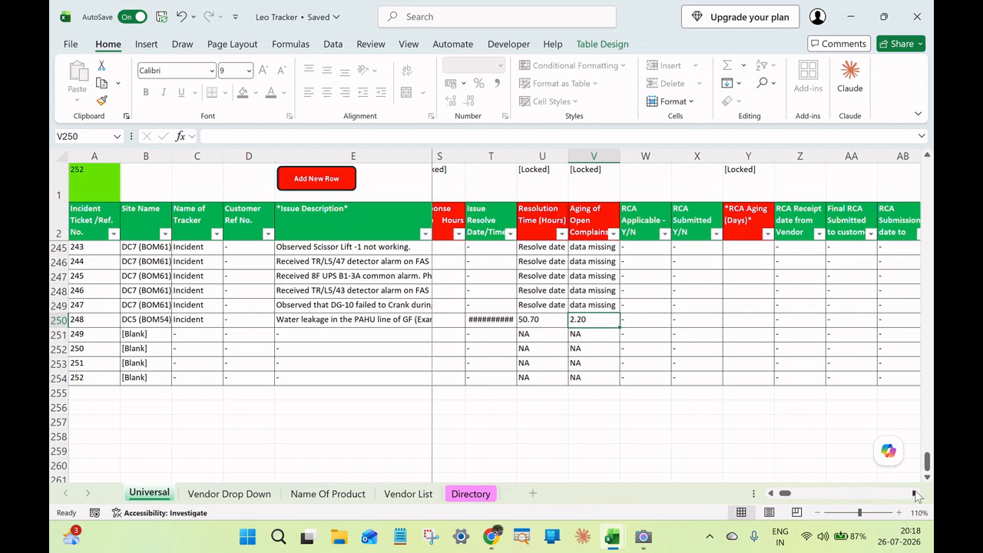
{"action": "left_click", "coordinate": [913, 494]}
{"action": "left_click", "coordinate": [615, 322]}
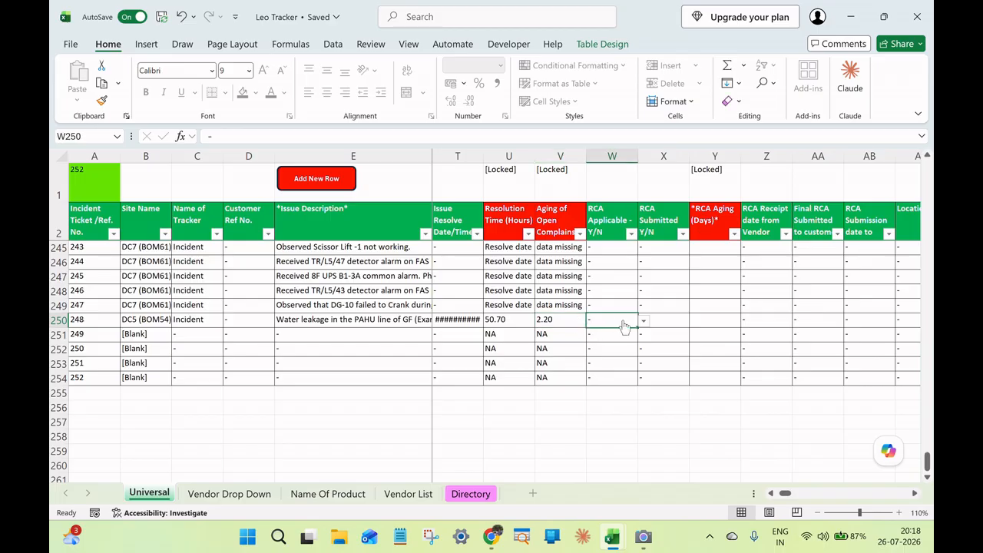
{"action": "left_click", "coordinate": [643, 322]}
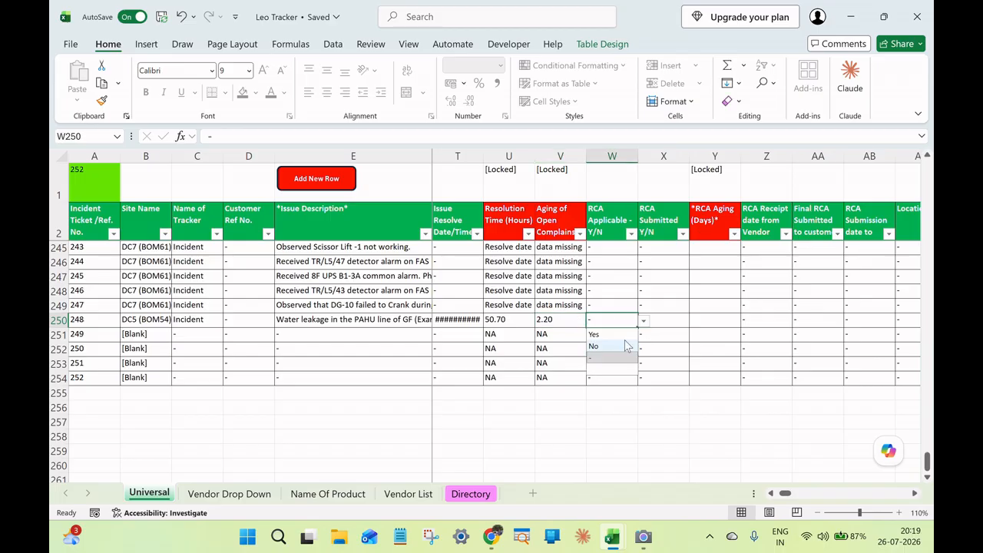
{"action": "left_click", "coordinate": [629, 334]}
{"action": "left_click", "coordinate": [675, 319]}
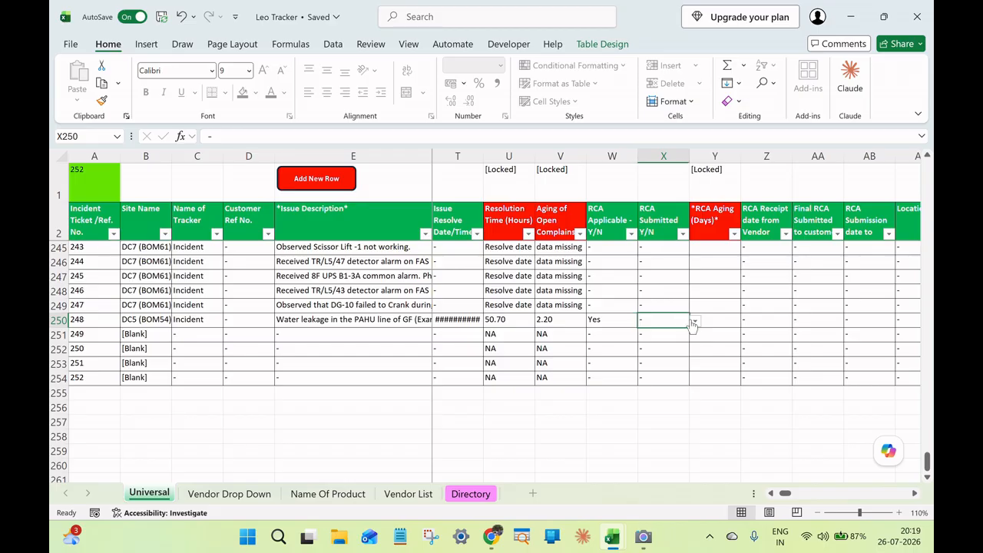
{"action": "left_click", "coordinate": [693, 321]}
{"action": "left_click", "coordinate": [673, 343]}
{"action": "left_click", "coordinate": [714, 320]}
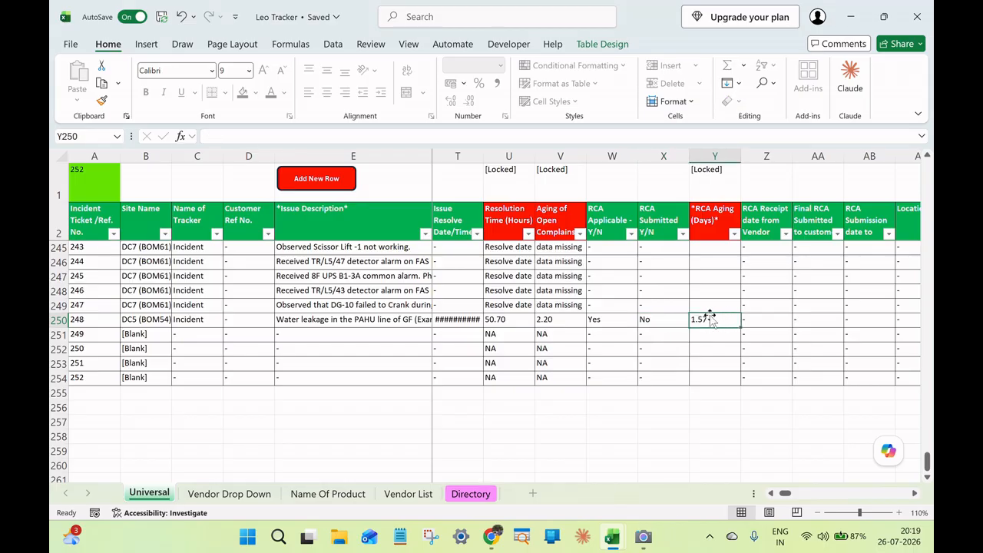
Examine the RCA Receipt date from Vendor and Final RCA Submitted to customer columns for ticket 248.
{"action": "left_click", "coordinate": [915, 494]}
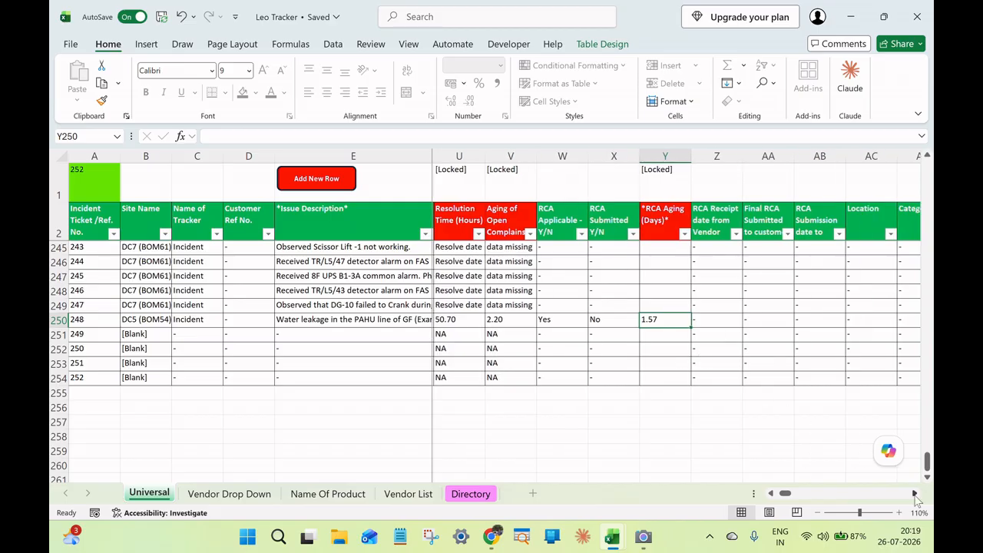
{"action": "left_click", "coordinate": [914, 494]}
{"action": "left_click", "coordinate": [914, 495]}
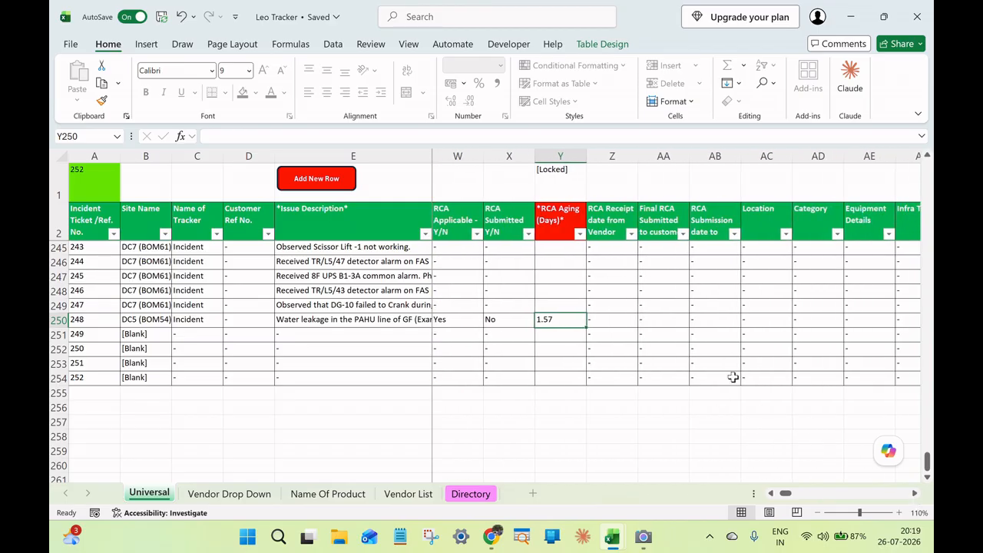
{"action": "left_click", "coordinate": [609, 318]}
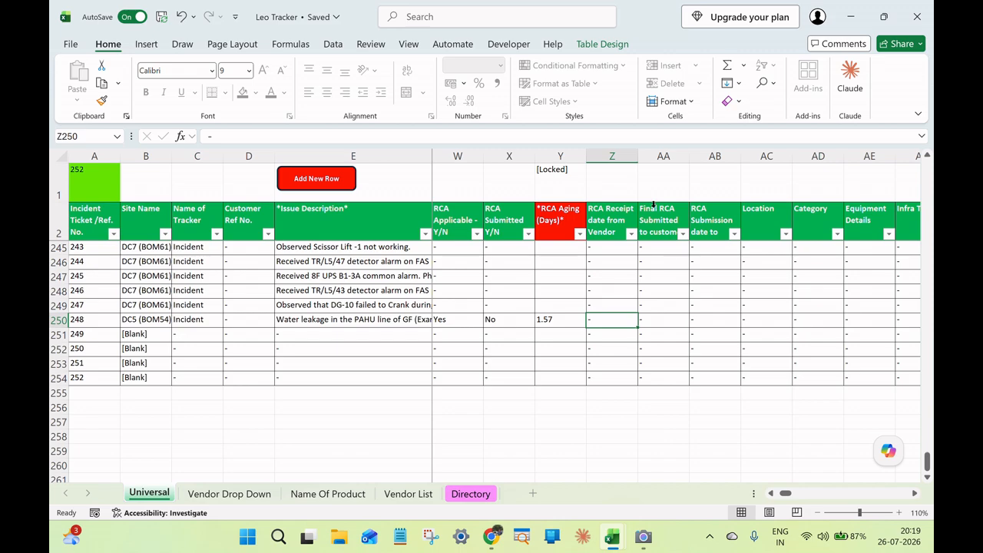
{"action": "left_click_drag", "start_coordinate": [611, 219], "coordinate": [677, 218]}
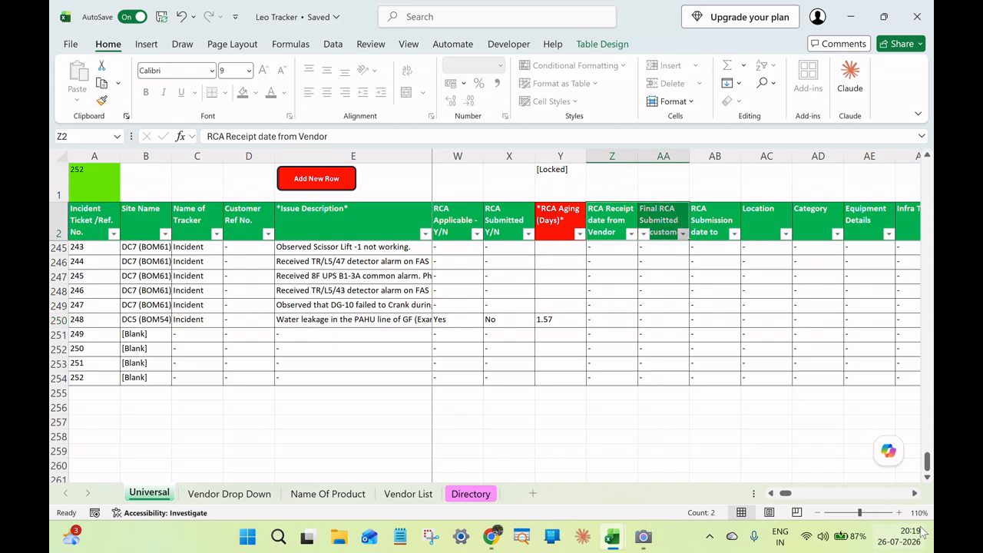
Review the remaining tracker columns from Location through the vendor, facility and custom filter columns.
{"action": "left_click", "coordinate": [915, 494]}
{"action": "left_click", "coordinate": [915, 494]}
{"action": "left_click", "coordinate": [914, 493]}
{"action": "left_click", "coordinate": [914, 494]}
{"action": "left_click", "coordinate": [915, 494]}
{"action": "left_click", "coordinate": [914, 494]}
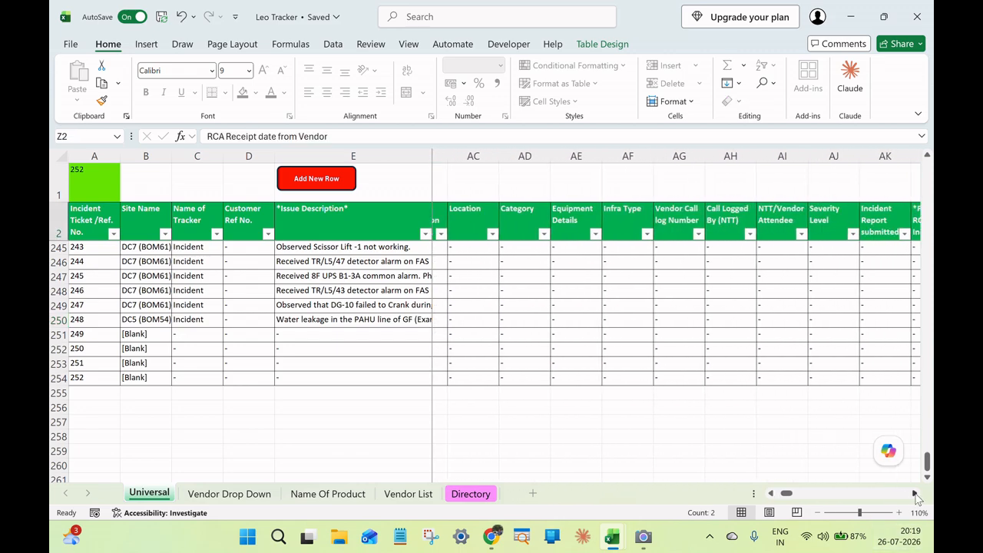
{"action": "left_click", "coordinate": [915, 493]}
{"action": "left_click", "coordinate": [915, 494]}
{"action": "left_click", "coordinate": [914, 493]}
{"action": "left_click", "coordinate": [915, 493]}
{"action": "left_click", "coordinate": [914, 494]}
{"action": "left_click", "coordinate": [915, 493]}
{"action": "left_click", "coordinate": [914, 494]}
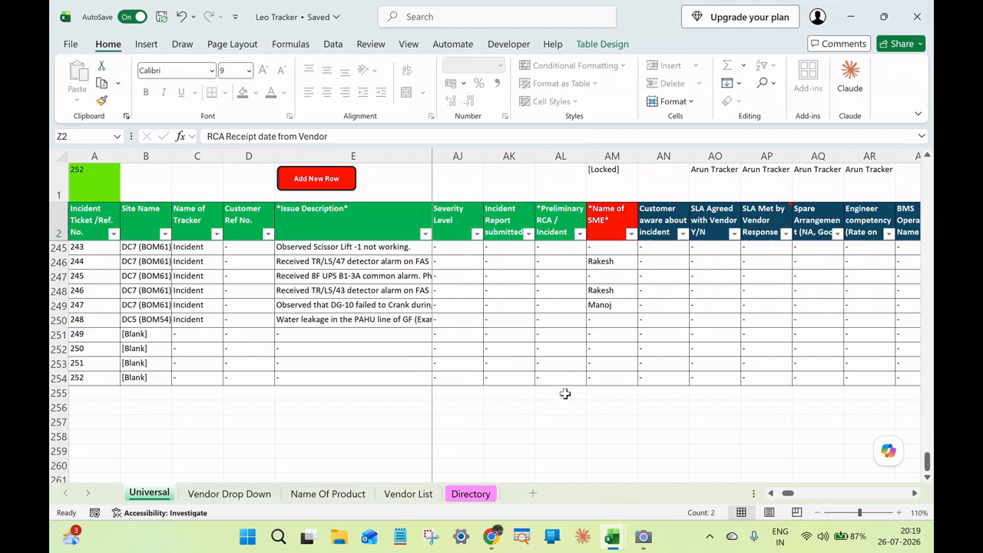
{"action": "left_click", "coordinate": [914, 493]}
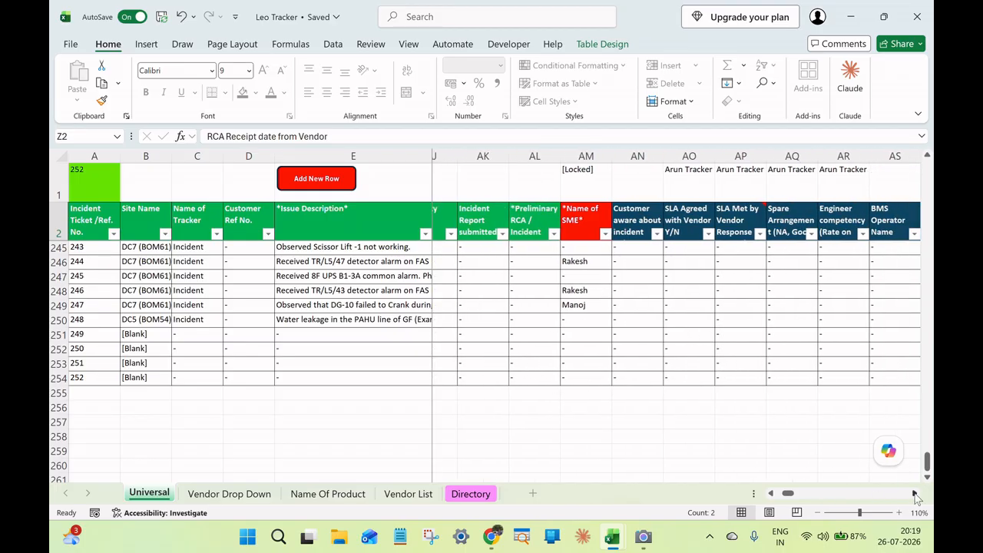
{"action": "left_click", "coordinate": [914, 494]}
{"action": "left_click", "coordinate": [915, 493]}
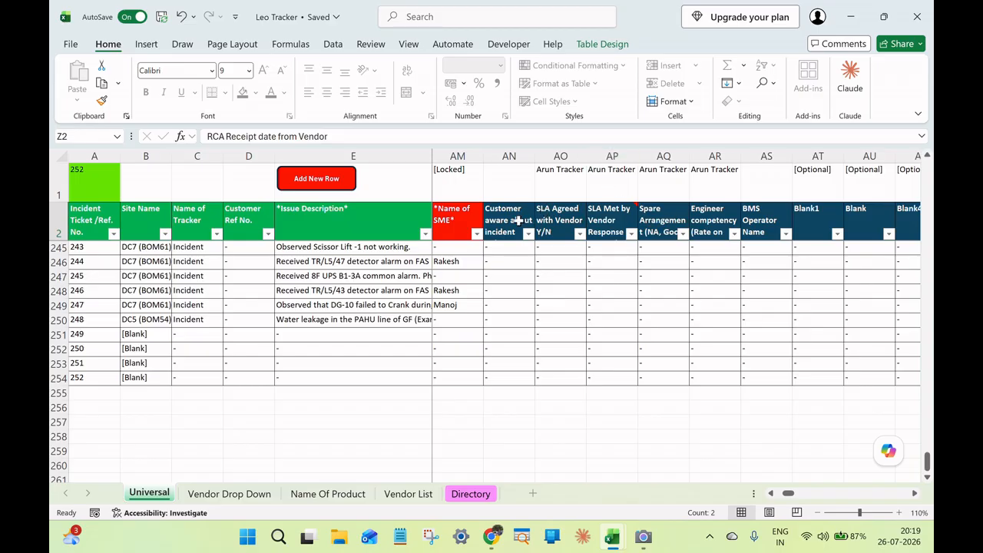
{"action": "left_click", "coordinate": [915, 494]}
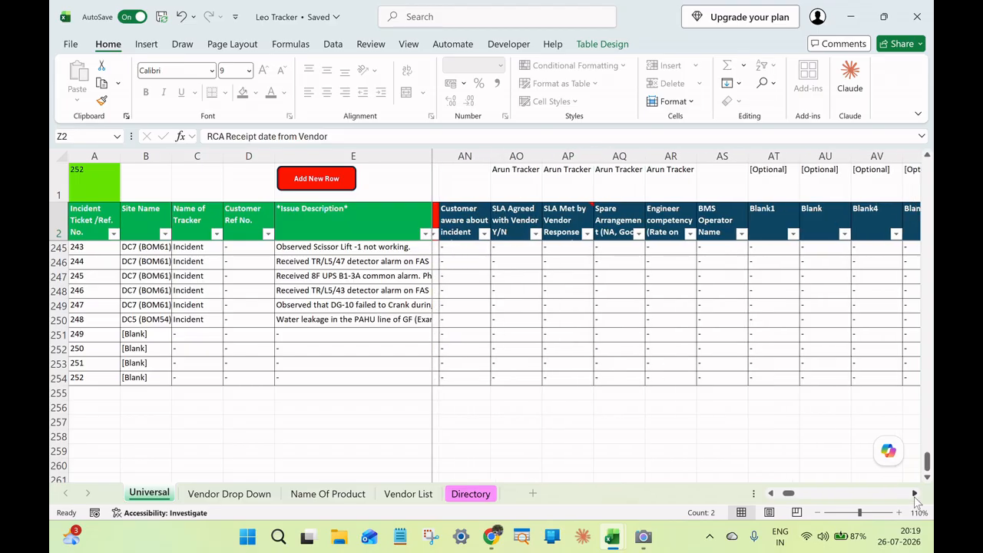
{"action": "left_click", "coordinate": [915, 494]}
{"action": "left_click", "coordinate": [914, 494]}
{"action": "left_click", "coordinate": [914, 494]}
{"action": "left_click", "coordinate": [914, 493]}
{"action": "left_click", "coordinate": [915, 494]}
{"action": "left_click", "coordinate": [914, 494]}
{"action": "left_click", "coordinate": [915, 493]}
{"action": "left_click", "coordinate": [914, 494]}
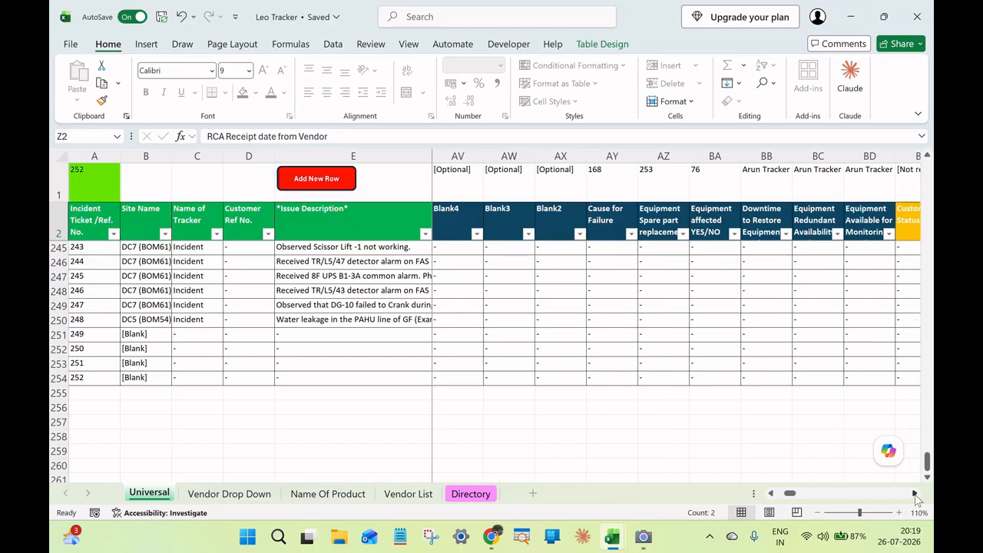
{"action": "left_click", "coordinate": [914, 494]}
{"action": "left_click", "coordinate": [915, 494]}
{"action": "left_click", "coordinate": [914, 494]}
{"action": "left_click", "coordinate": [915, 494]}
{"action": "left_click", "coordinate": [915, 493]}
{"action": "left_click", "coordinate": [914, 493]}
{"action": "left_click", "coordinate": [914, 494]}
{"action": "left_click", "coordinate": [915, 494]}
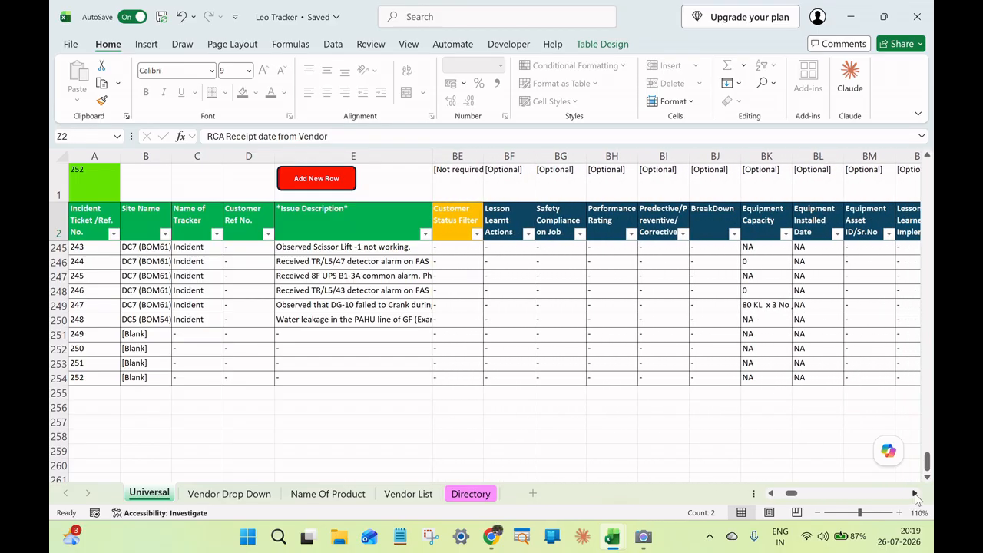
{"action": "left_click", "coordinate": [914, 494]}
{"action": "left_click", "coordinate": [914, 493]}
{"action": "left_click", "coordinate": [915, 494]}
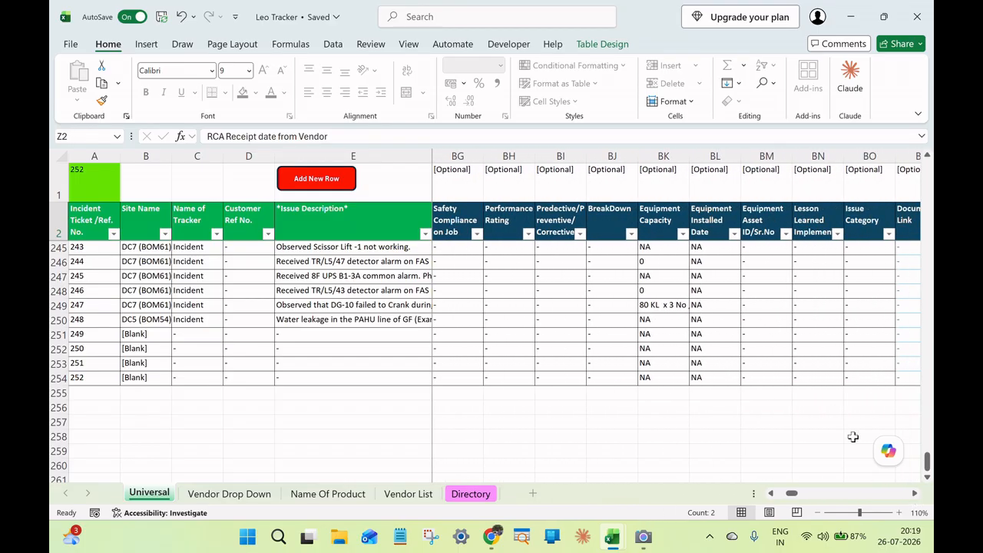
{"action": "left_click", "coordinate": [914, 493]}
{"action": "left_click", "coordinate": [914, 493]}
{"action": "left_click", "coordinate": [914, 493]}
{"action": "left_click", "coordinate": [915, 494]}
{"action": "left_click", "coordinate": [914, 493]}
{"action": "left_click", "coordinate": [915, 493]}
{"action": "left_click", "coordinate": [915, 494]}
{"action": "left_click", "coordinate": [914, 493]}
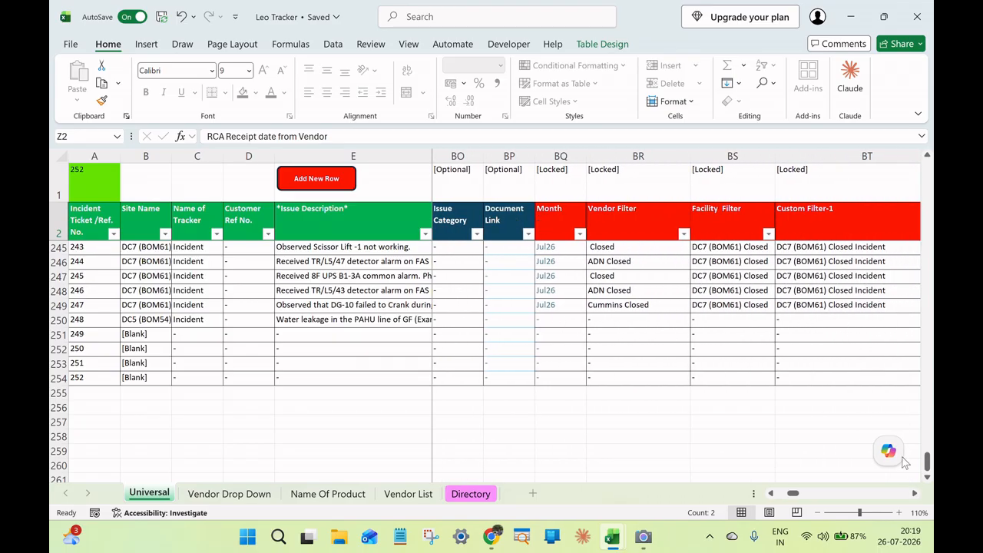
Set the Status of ticket 248 to Closed.
{"action": "left_click_drag", "start_coordinate": [793, 493], "coordinate": [712, 489]}
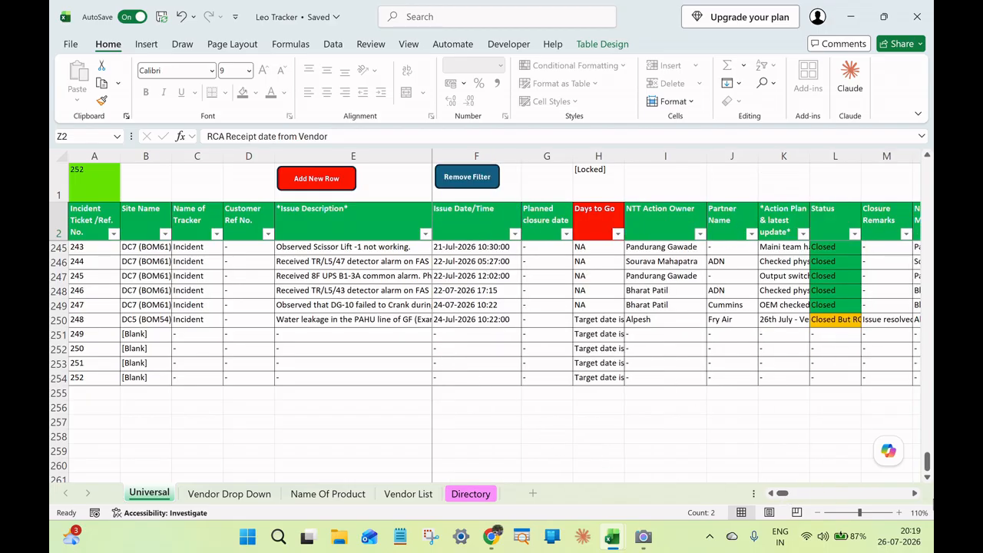
{"action": "left_click", "coordinate": [914, 493]}
{"action": "left_click", "coordinate": [915, 493]}
{"action": "left_click", "coordinate": [915, 494]}
{"action": "left_click", "coordinate": [645, 321]}
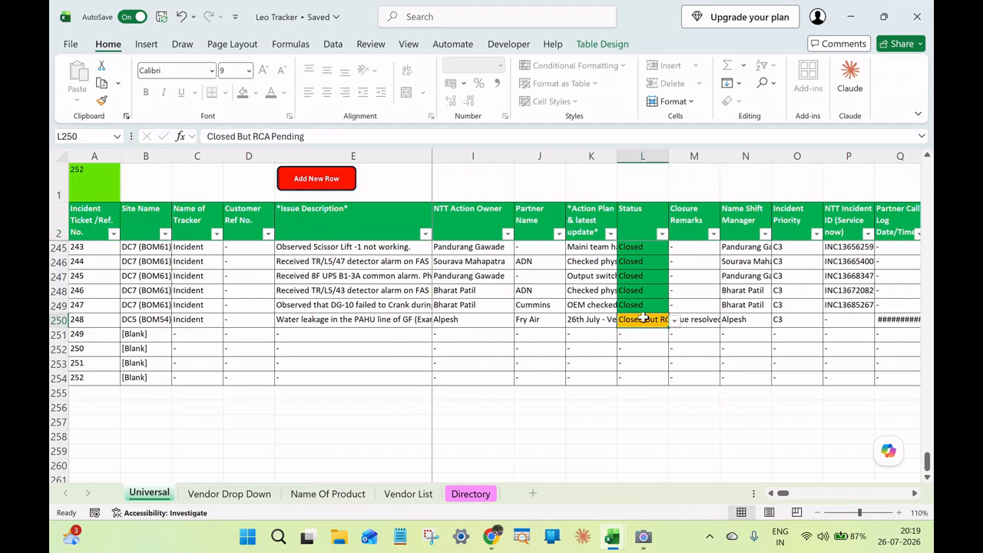
{"action": "left_click", "coordinate": [673, 322]}
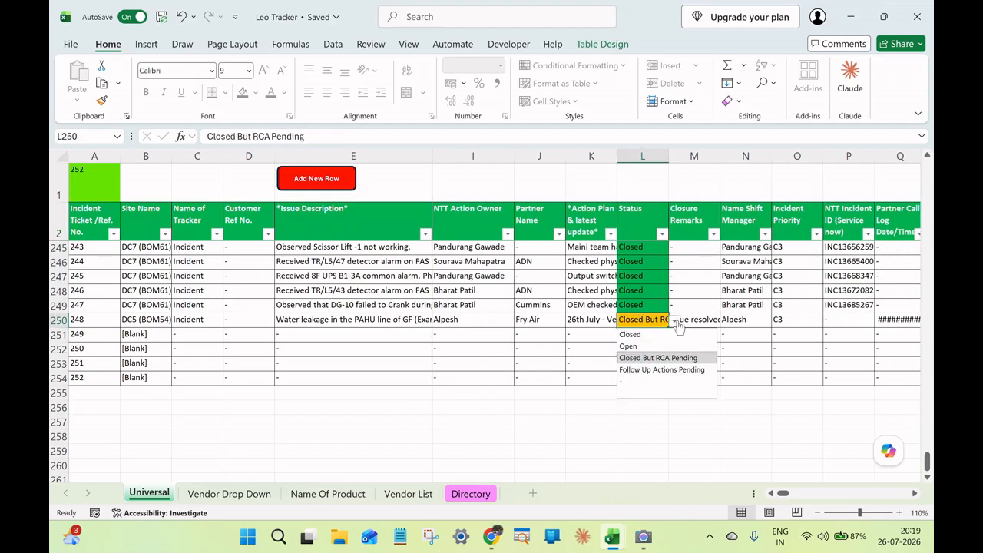
{"action": "left_click", "coordinate": [672, 336]}
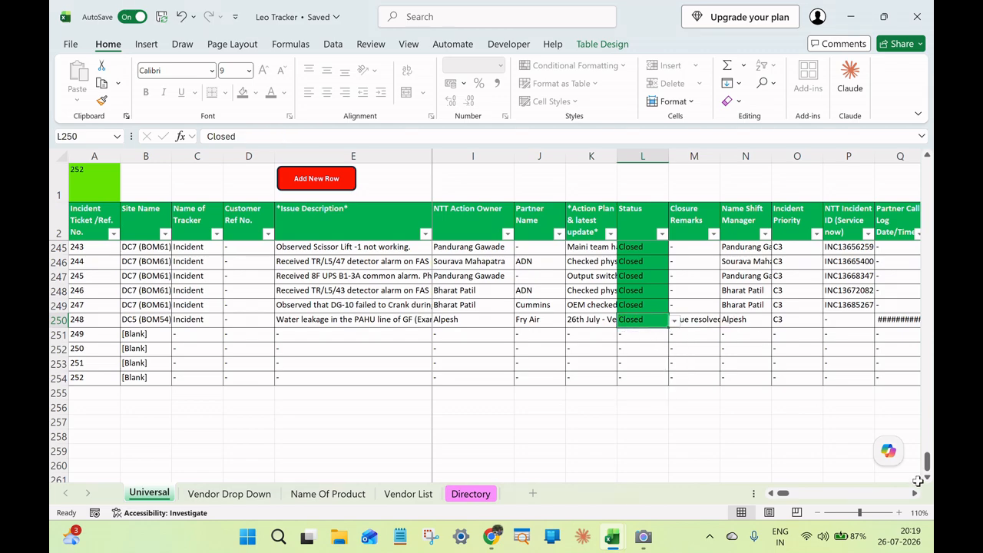
Append "RCA received and submitted to customer and CSM" to the Closure Remarks of ticket 248.
{"action": "left_click", "coordinate": [676, 321]}
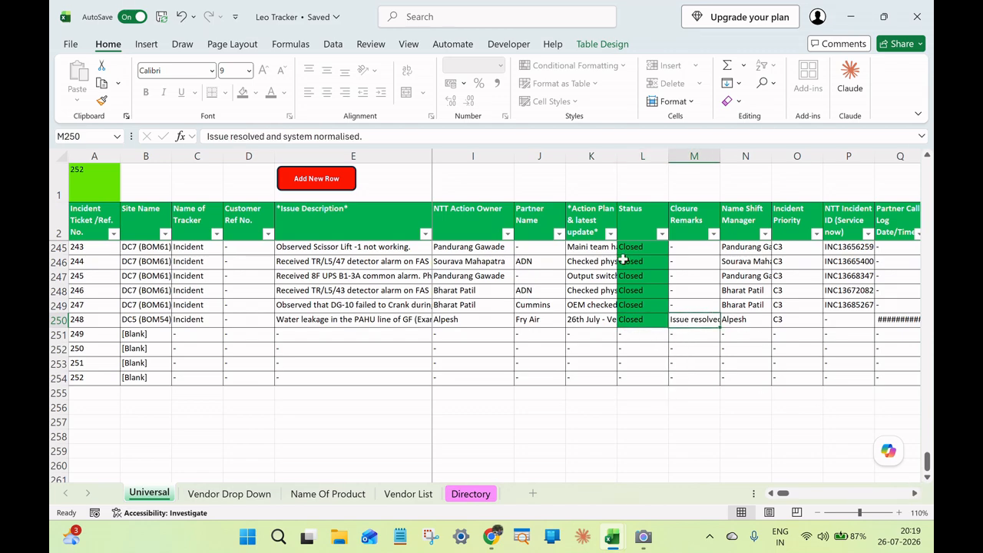
{"action": "left_click", "coordinate": [390, 139]}
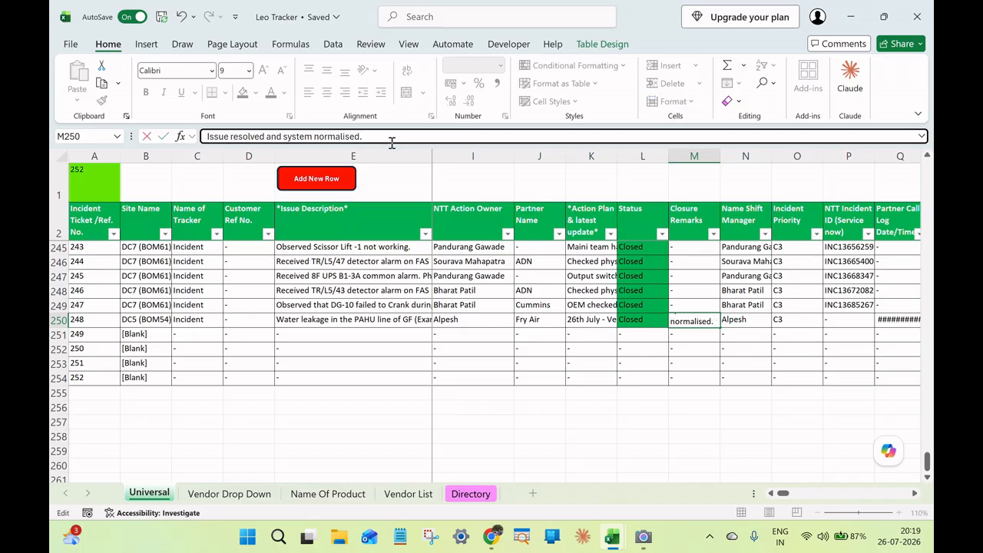
{"action": "type", "text": "RCA recieved and submitted to c"}
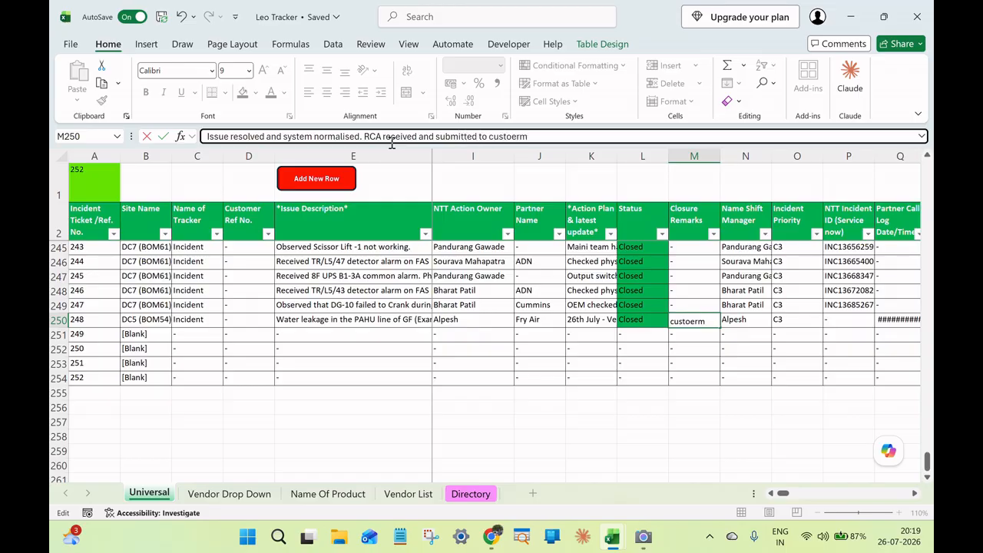
{"action": "type", "text": "ustomer and CSM"}
{"action": "key", "text": "Return"}
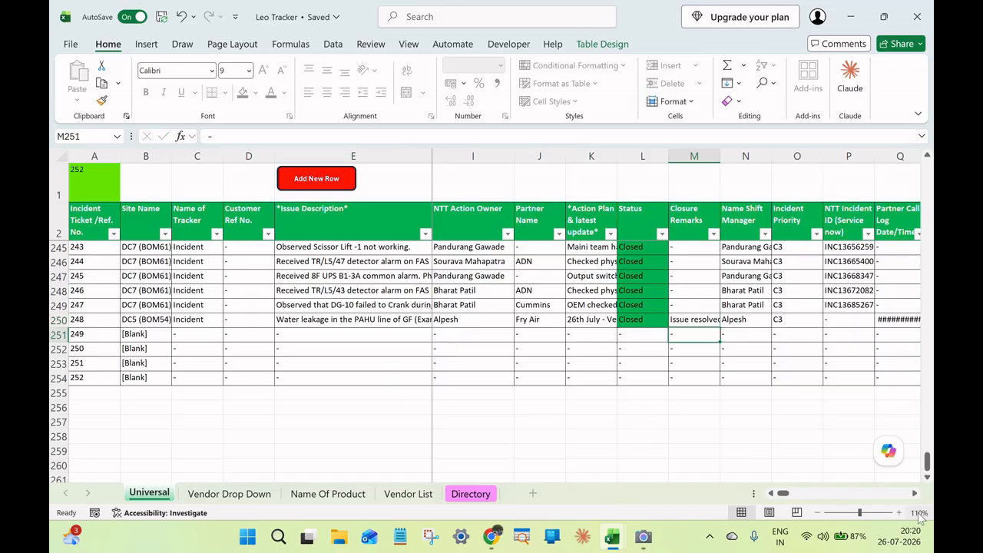
{"action": "left_click", "coordinate": [913, 494]}
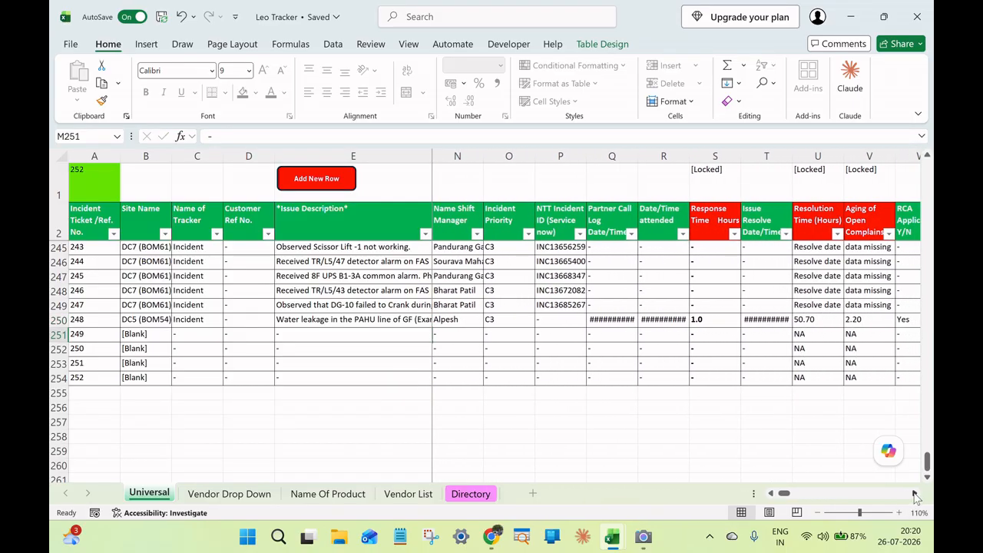
Set RCA Submitted Y/N of ticket 248 to Yes.
{"action": "left_click", "coordinate": [914, 495]}
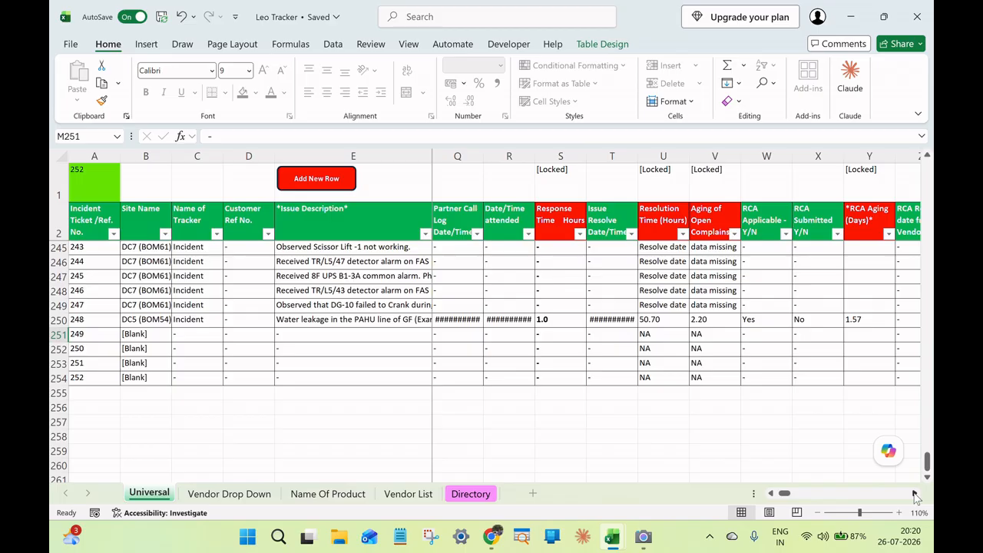
{"action": "left_click", "coordinate": [914, 495]}
{"action": "left_click", "coordinate": [914, 495]}
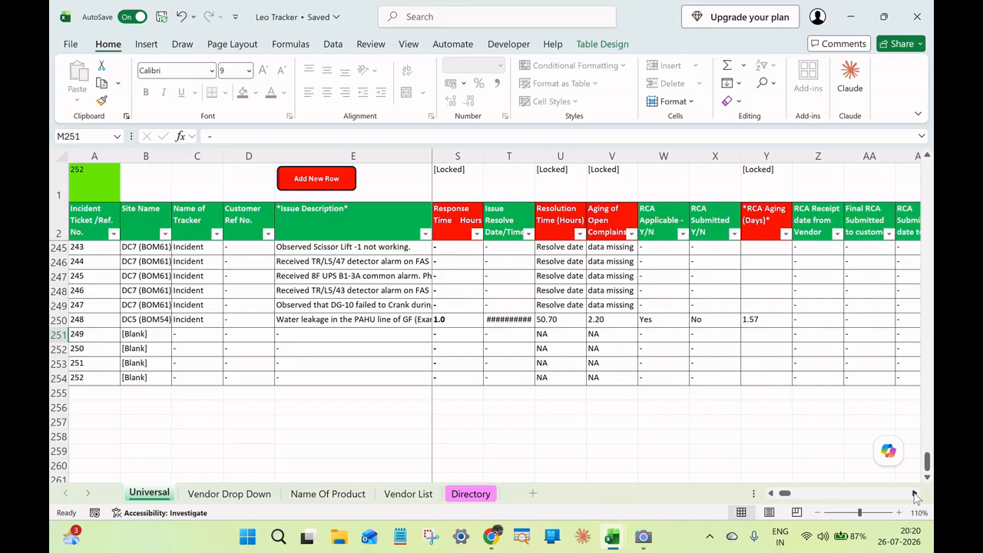
{"action": "left_click", "coordinate": [713, 320]}
{"action": "left_click", "coordinate": [746, 321]}
{"action": "left_click", "coordinate": [732, 335]}
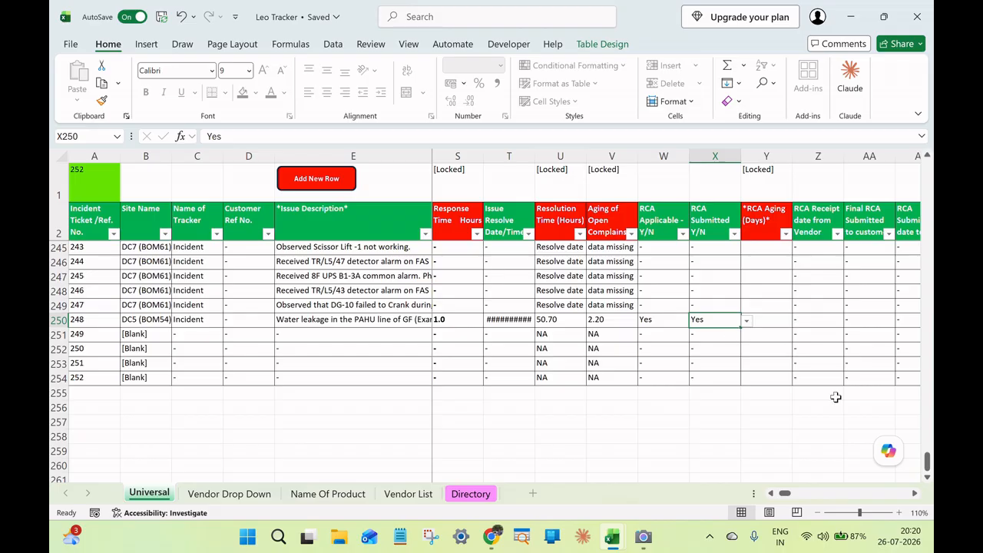
Set Final RCA Submitted to customer of ticket 248 to Yes.
{"action": "left_click", "coordinate": [914, 495]}
{"action": "left_click", "coordinate": [914, 495]}
{"action": "left_click", "coordinate": [914, 495]}
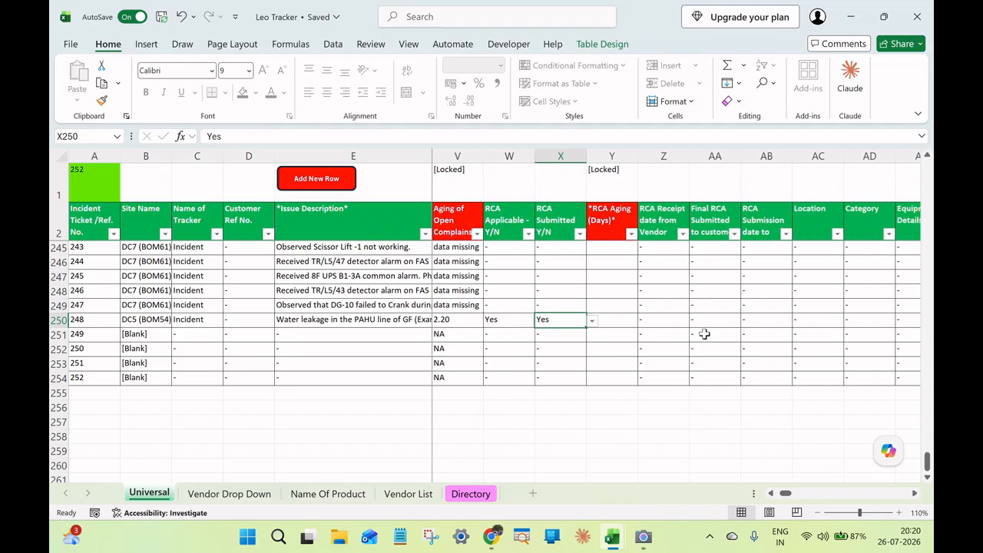
{"action": "left_click", "coordinate": [671, 318]}
{"action": "left_click", "coordinate": [719, 320]}
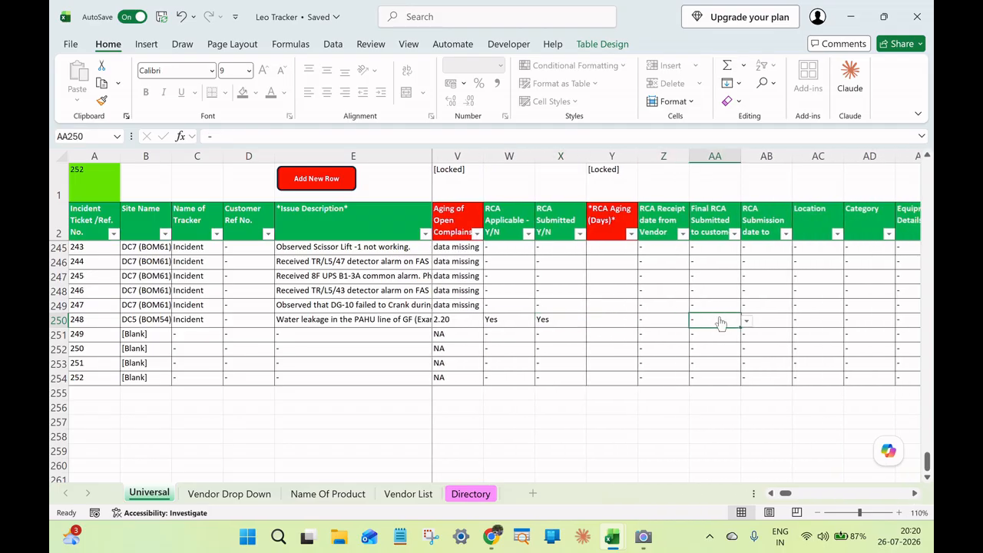
{"action": "left_click", "coordinate": [745, 321]}
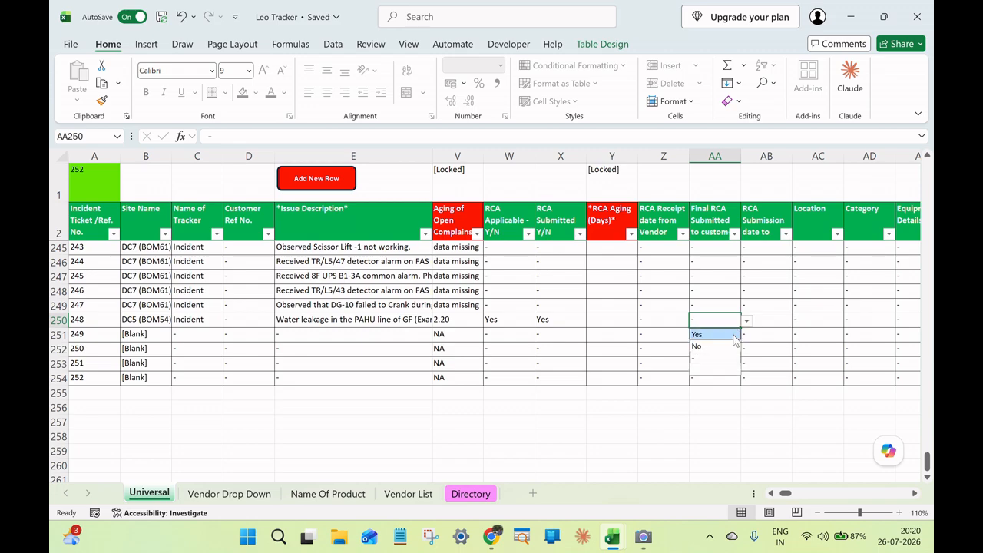
{"action": "left_click", "coordinate": [733, 335]}
Enter 26-07-2026 as the RCA Submission date of ticket 248.
{"action": "left_click", "coordinate": [773, 321]}
{"action": "type", "text": "2"}
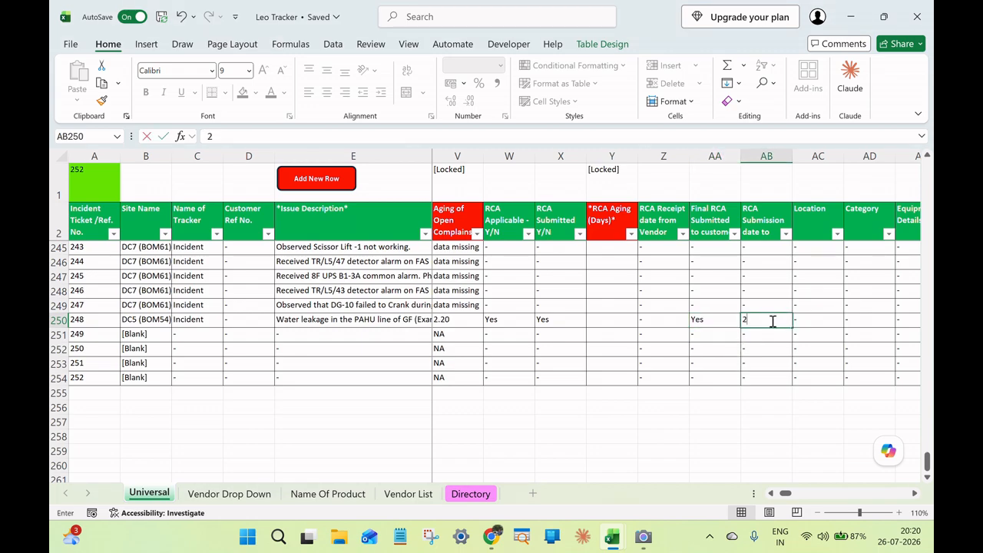
{"action": "type", "text": "6-07-"}
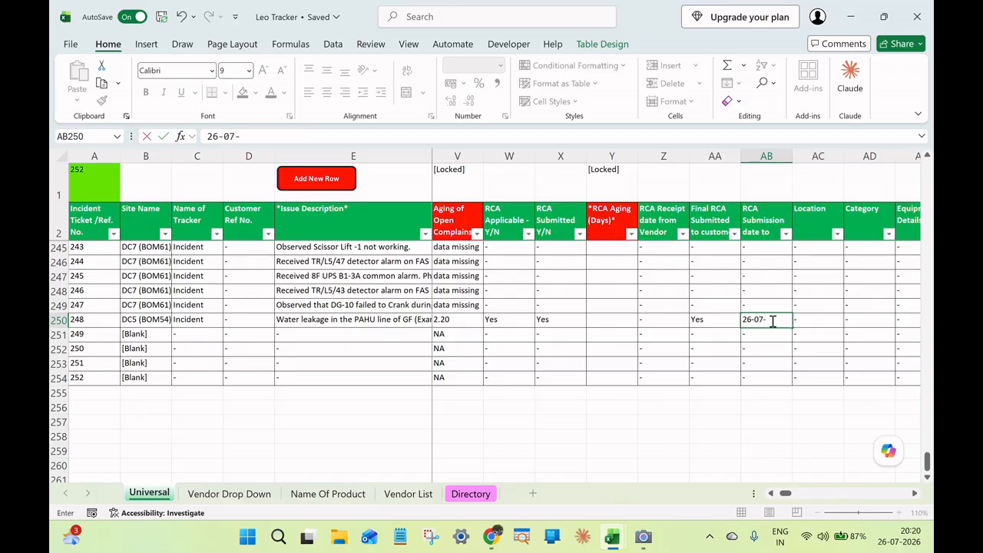
{"action": "type", "text": "2026"}
{"action": "key", "text": "Return"}
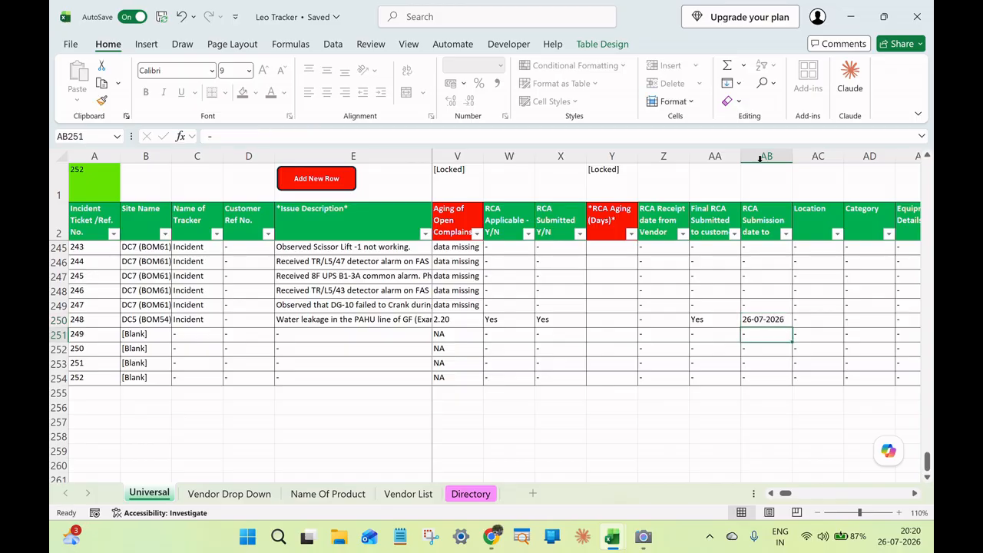
{"action": "left_click", "coordinate": [769, 322]}
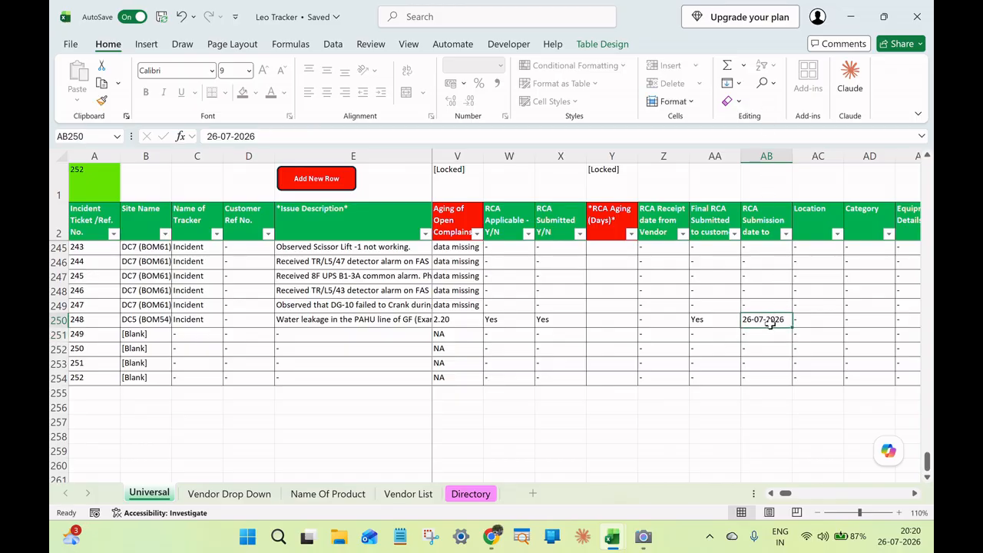
Change the Status of ticket 248 to Open.
{"action": "left_click_drag", "start_coordinate": [794, 496], "coordinate": [776, 501]}
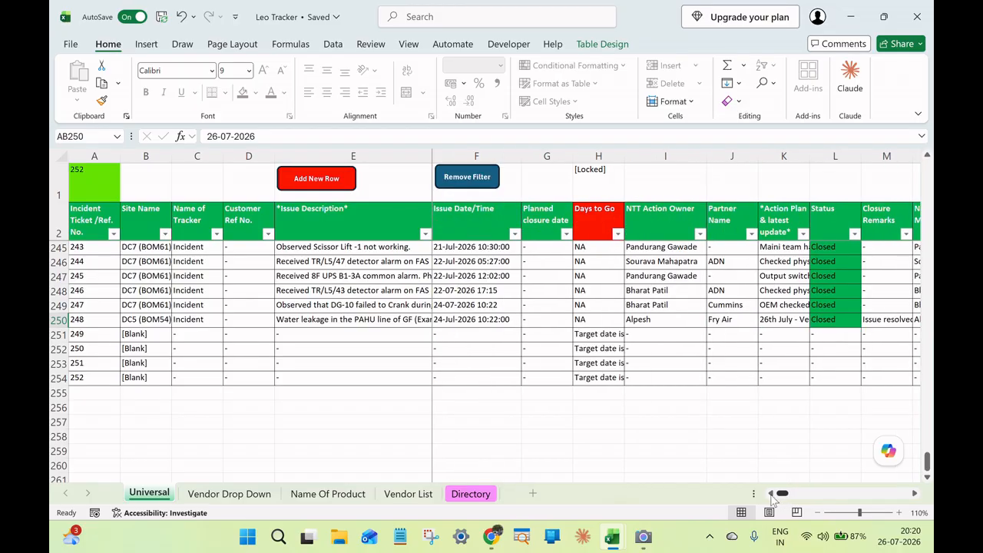
{"action": "left_click", "coordinate": [844, 320]}
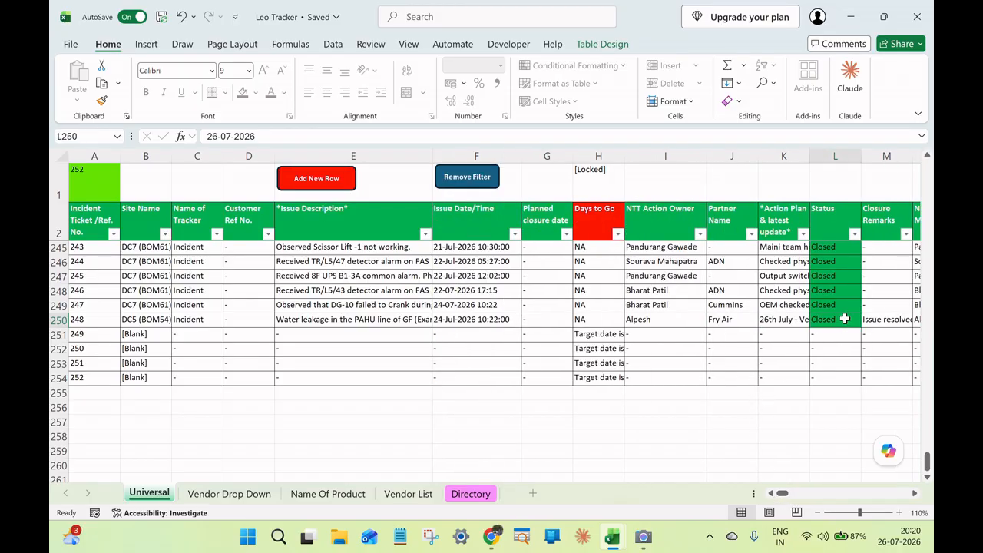
{"action": "left_click", "coordinate": [863, 320]}
{"action": "left_click", "coordinate": [861, 320]}
{"action": "left_click", "coordinate": [860, 322]}
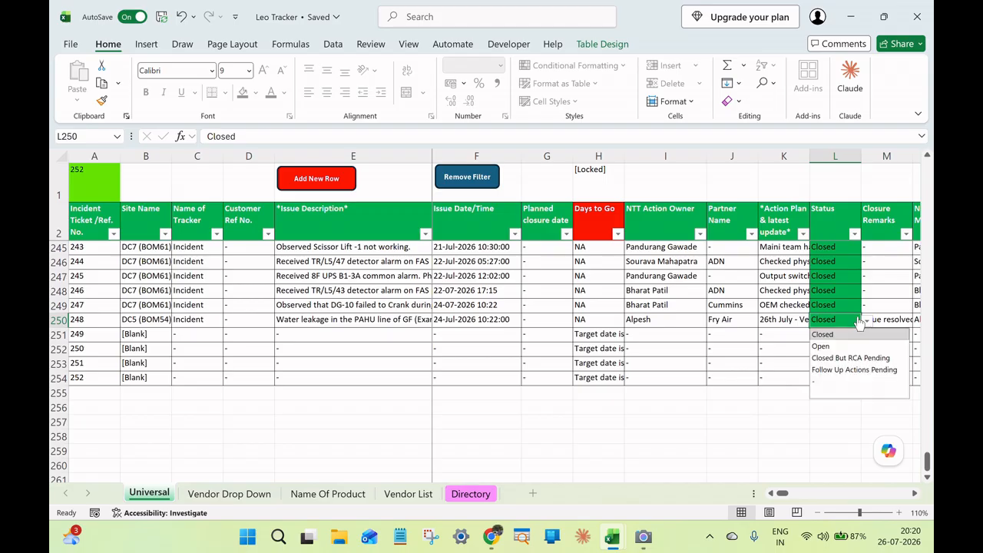
{"action": "left_click", "coordinate": [844, 345]}
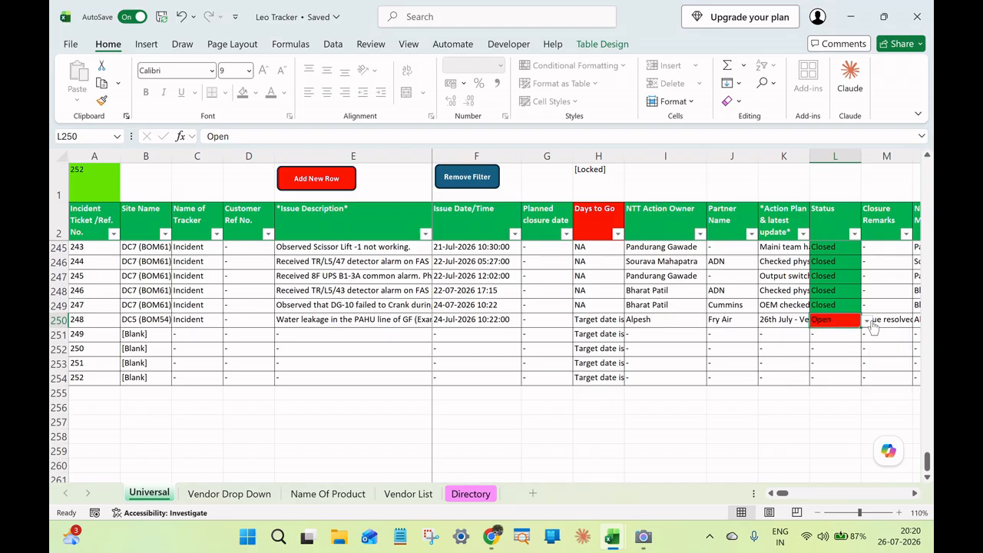
Switch the Status of ticket 248 to Closed But RCA Pending, and finally to Follow Up Actions Pending.
{"action": "left_click", "coordinate": [866, 322]}
{"action": "left_click", "coordinate": [850, 358]}
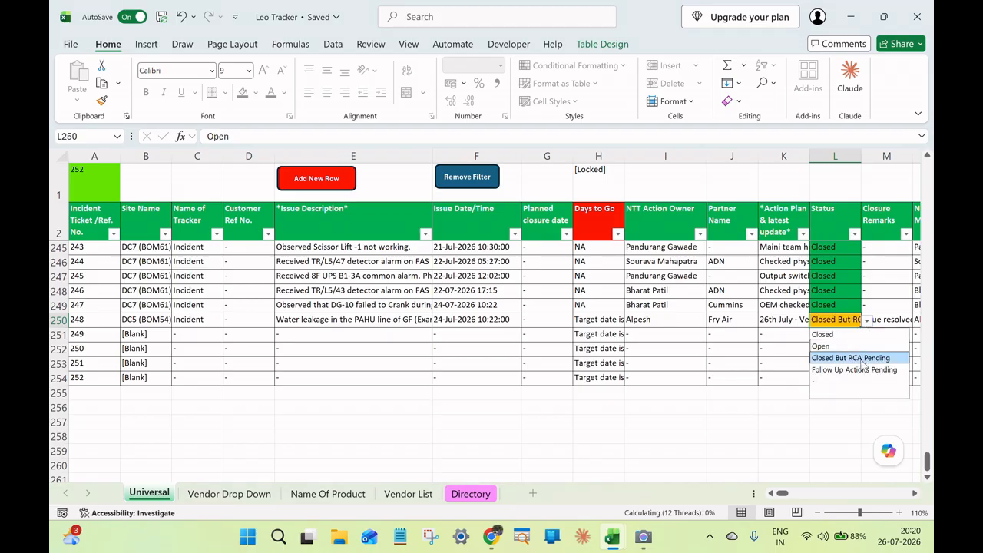
{"action": "left_click", "coordinate": [866, 322]}
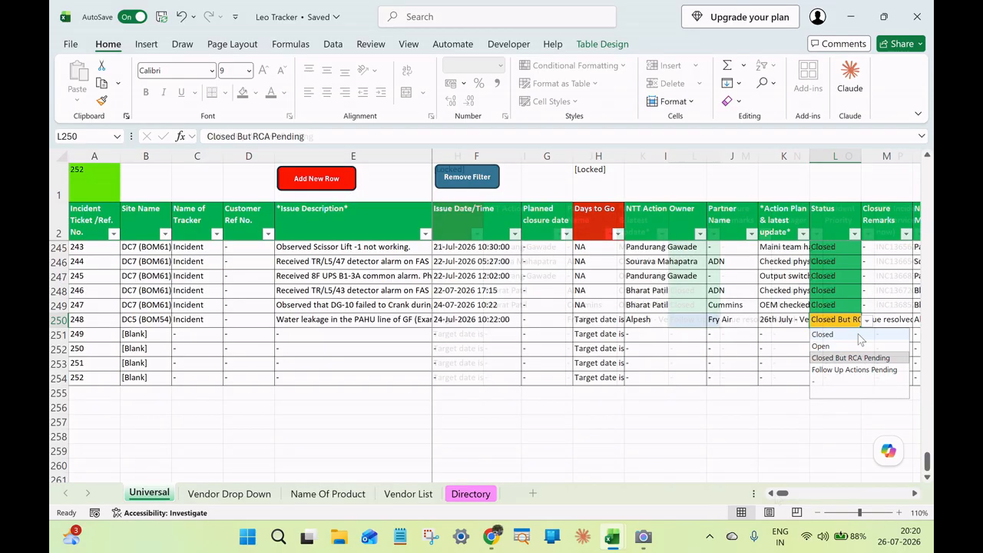
{"action": "left_click", "coordinate": [859, 336]}
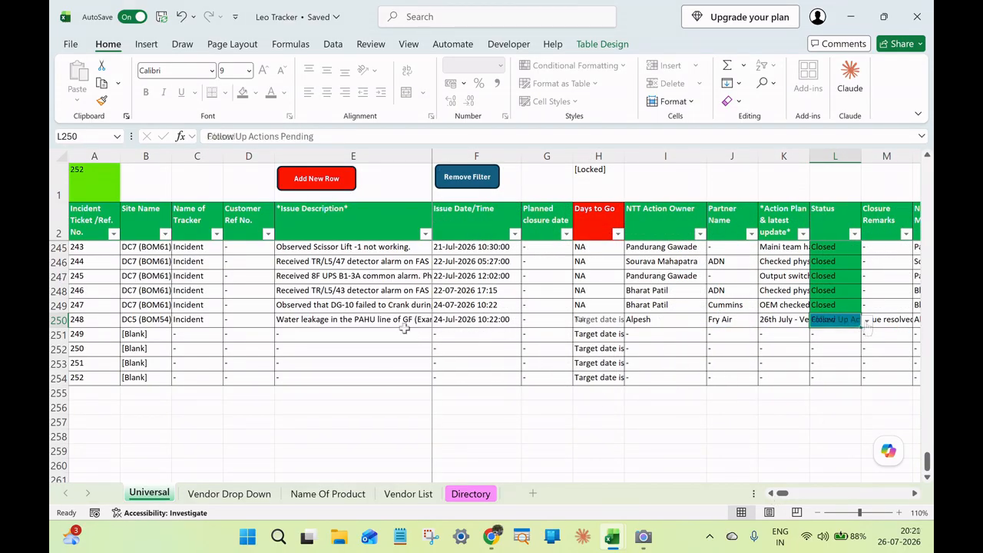
Try adding the line "Follow Up actions: All PAHUs hose to be checked" to the Action Plan & latest update of ticket 248.
{"action": "left_click", "coordinate": [396, 319]}
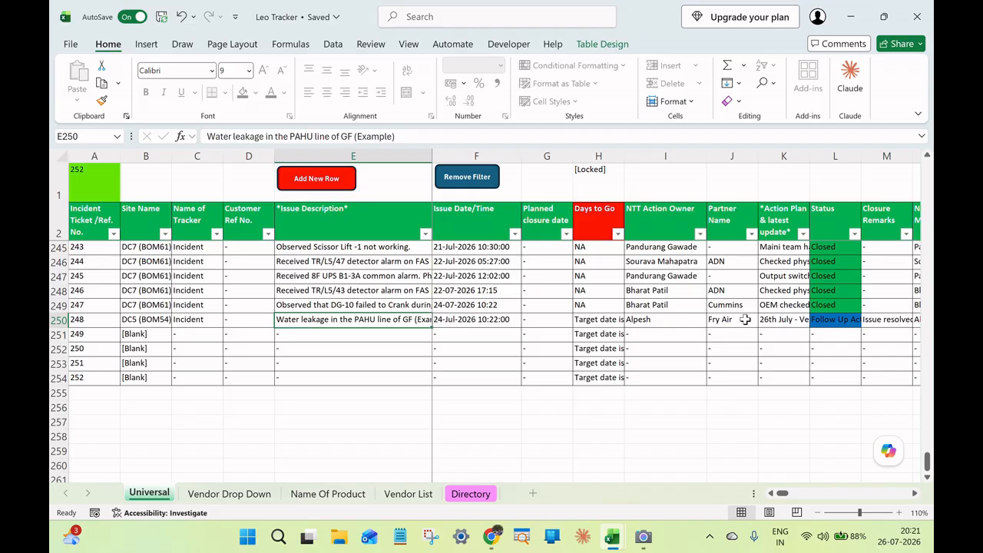
{"action": "left_click", "coordinate": [771, 319]}
{"action": "left_click", "coordinate": [921, 137]}
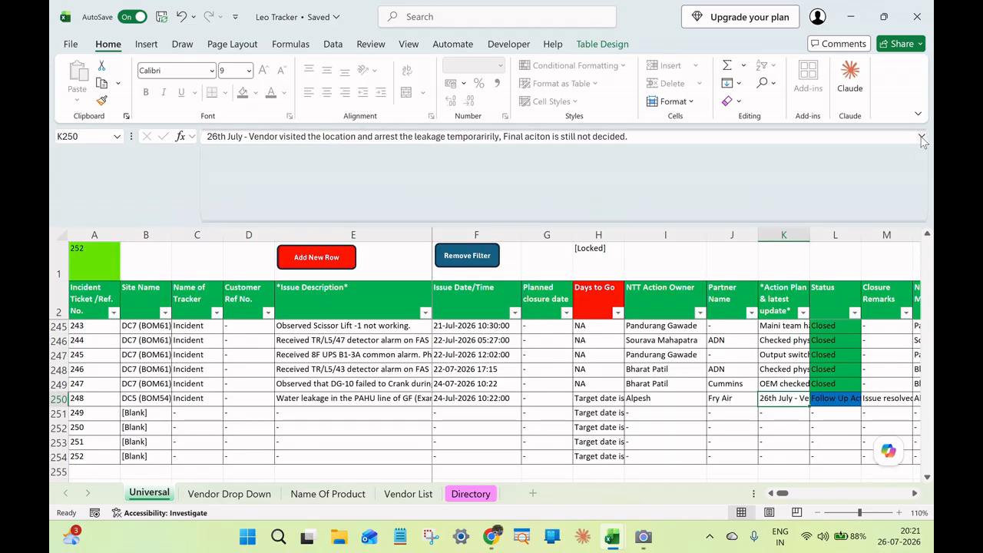
{"action": "left_click", "coordinate": [635, 137]}
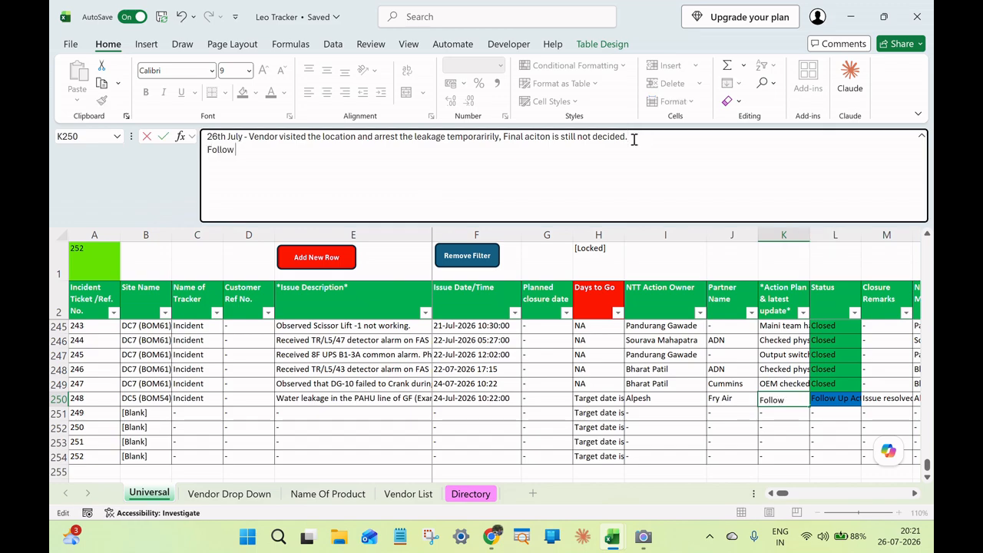
{"action": "type", "text": "Follow Up actions: All P"}
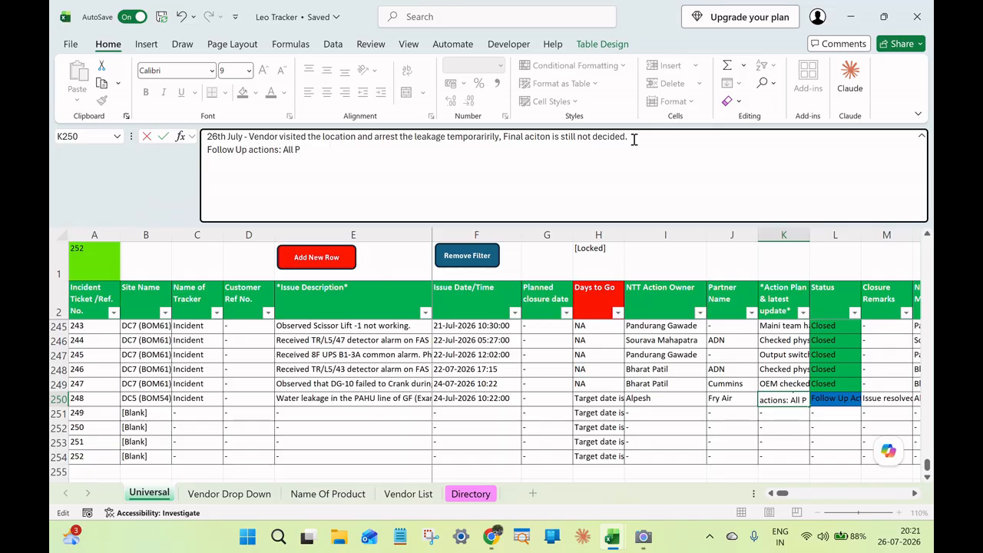
{"action": "type", "text": "AHUs hose to be checkeed"}
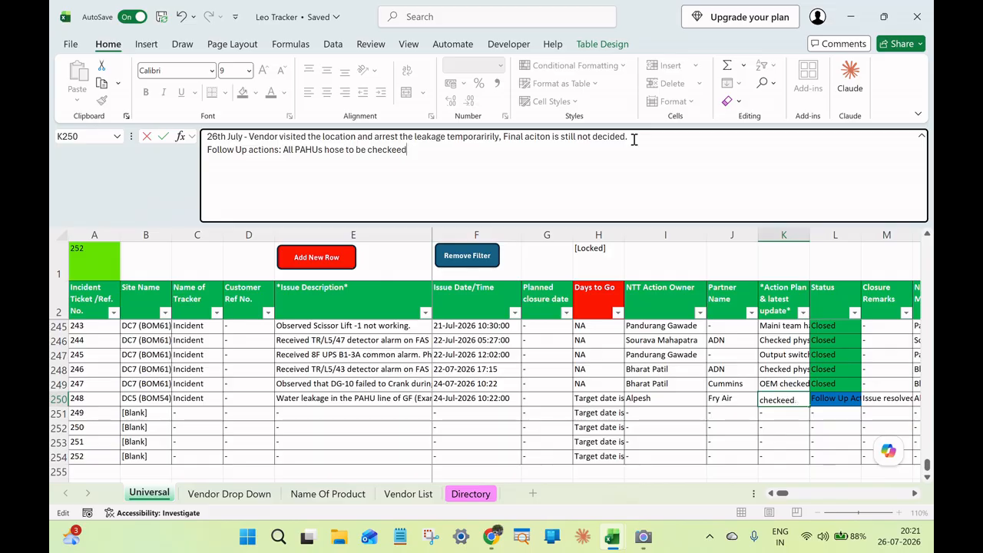
{"action": "key", "text": "BackSpace"}
{"action": "type", "text": "d"}
{"action": "key", "text": "ctrl+z"}
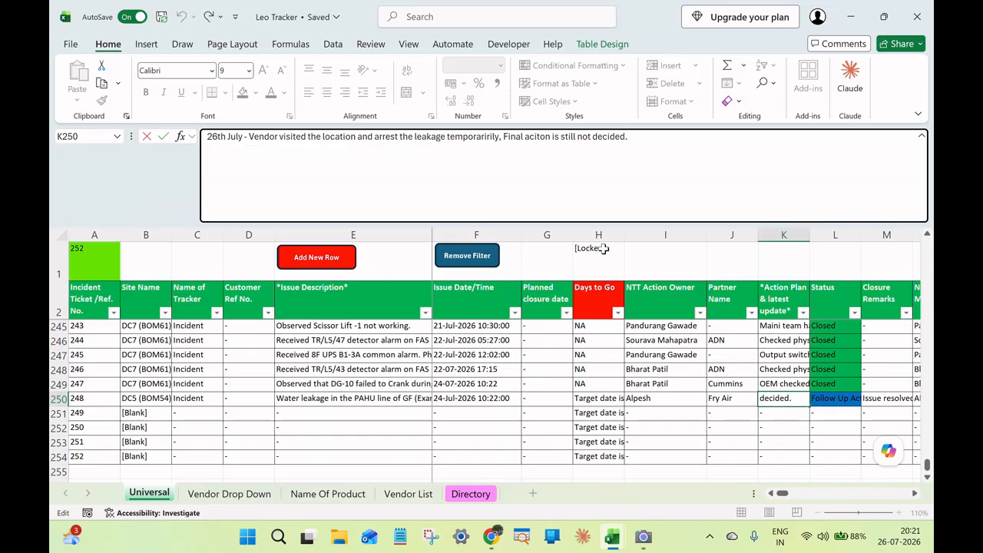
Set the Status of ticket 248 back to Closed.
{"action": "left_click", "coordinate": [833, 399]}
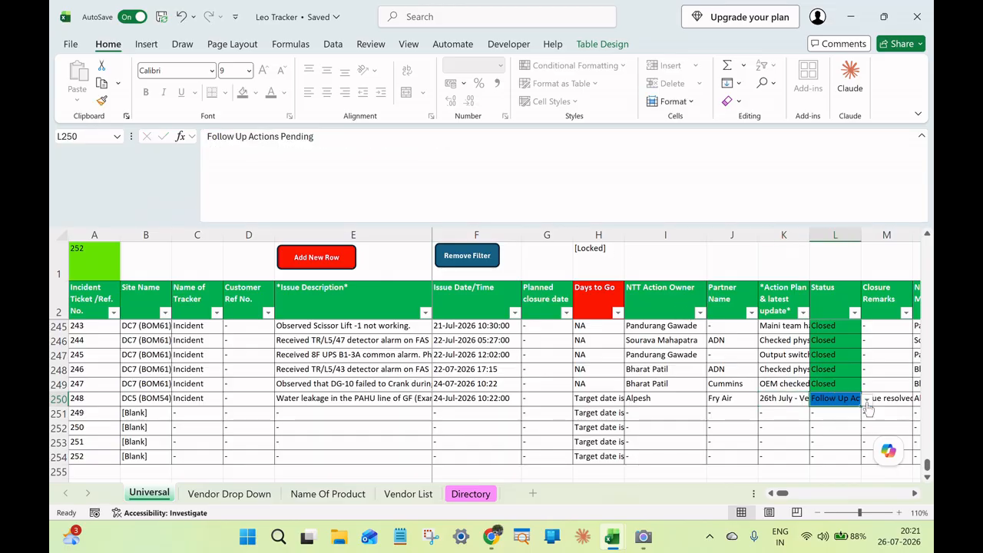
{"action": "left_click", "coordinate": [867, 399]}
{"action": "left_click", "coordinate": [853, 413]}
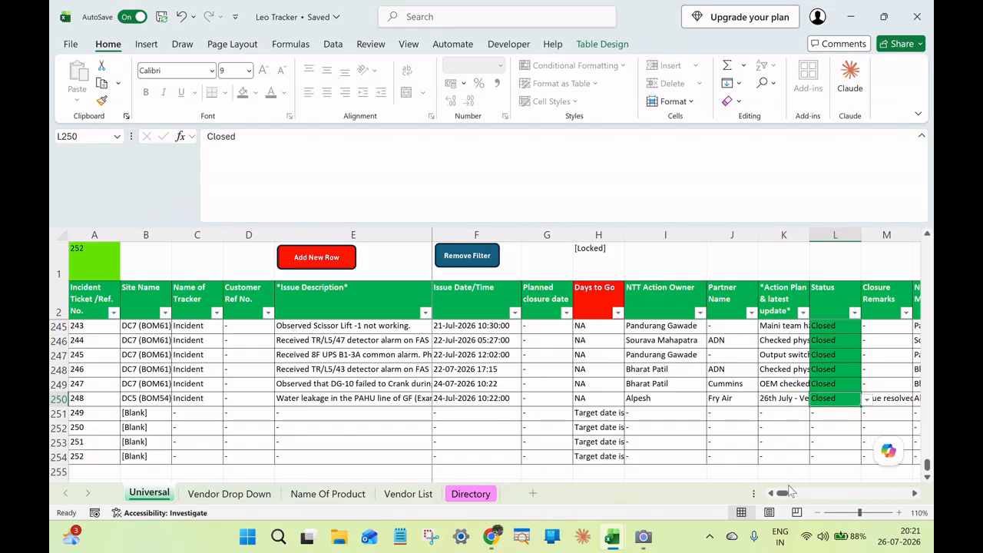
Filter the Name of Tracker column to show only AWS WBR entries.
{"action": "scroll", "coordinate": [272, 427], "scroll_direction": "down", "scroll_amount": 1}
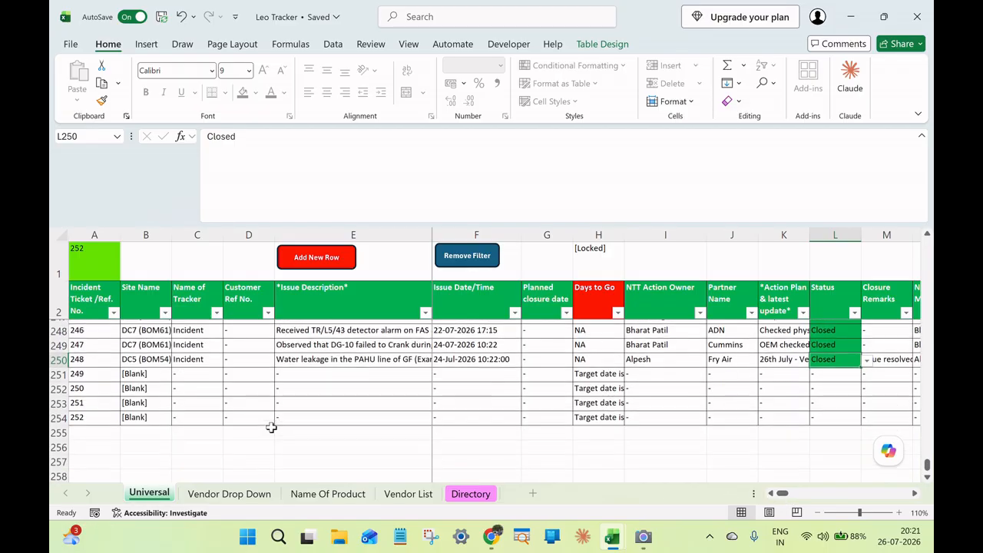
{"action": "scroll", "coordinate": [274, 427], "scroll_direction": "up", "scroll_amount": 3}
{"action": "scroll", "coordinate": [274, 427], "scroll_direction": "down", "scroll_amount": 1}
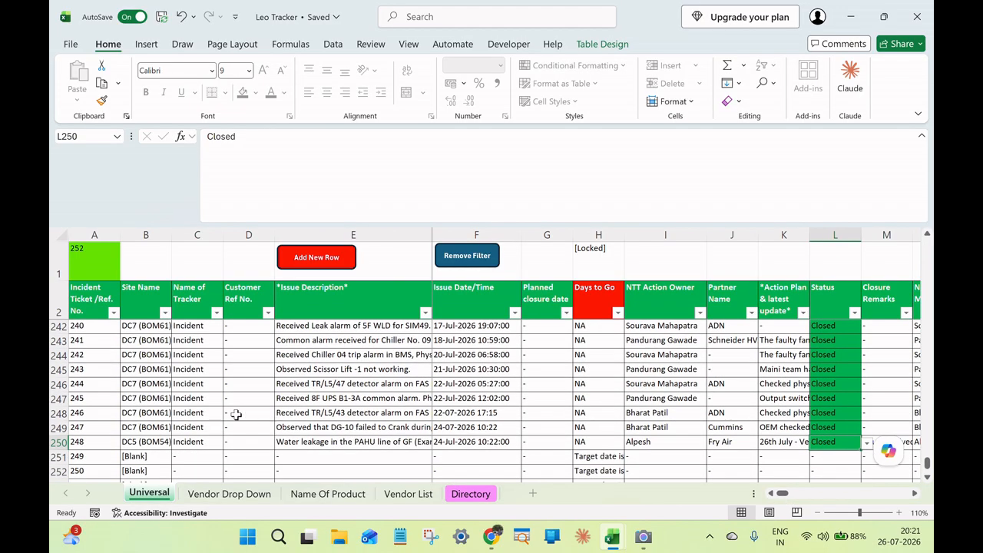
{"action": "scroll", "coordinate": [238, 407], "scroll_direction": "up", "scroll_amount": 5}
{"action": "left_click", "coordinate": [215, 312]}
{"action": "left_click", "coordinate": [261, 310]}
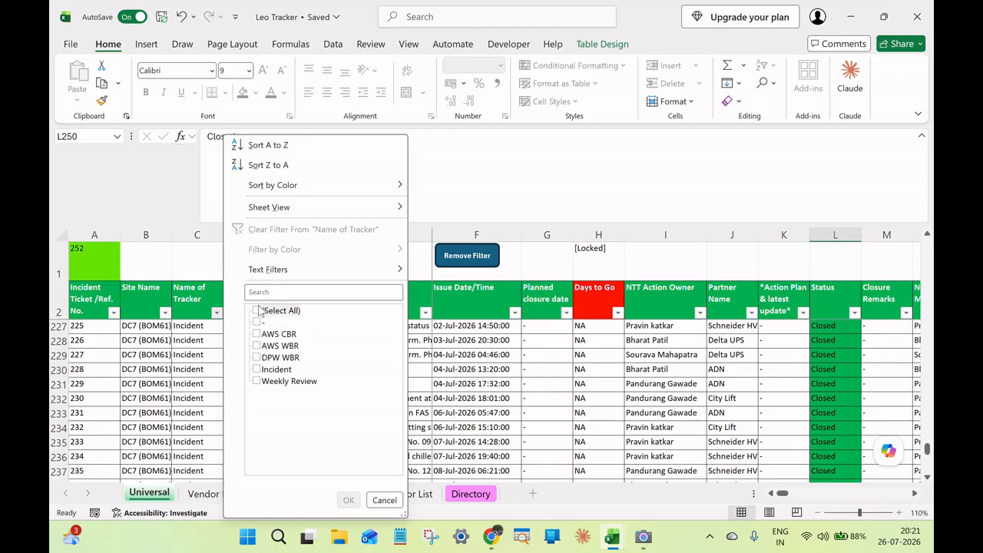
{"action": "left_click", "coordinate": [265, 347]}
{"action": "left_click", "coordinate": [348, 500]}
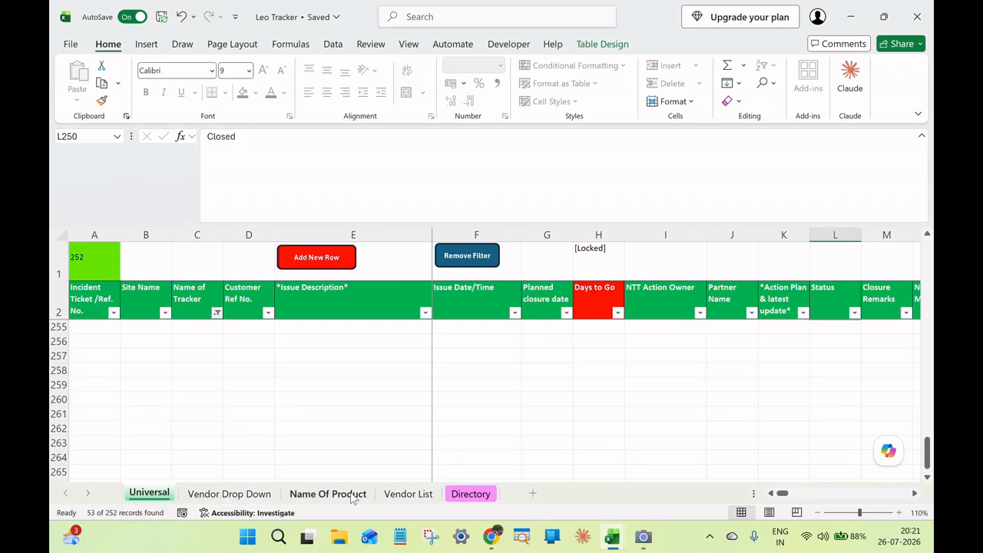
Filter the Status of the AWS WBR entries to Open only and review the action owner and issue date of ticket 67.
{"action": "scroll", "coordinate": [336, 401], "scroll_direction": "up", "scroll_amount": 9}
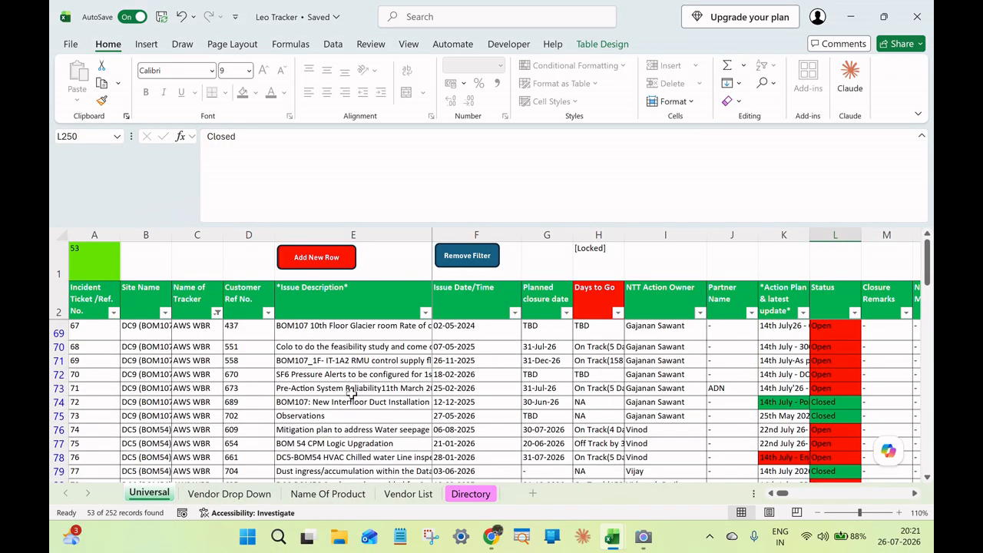
{"action": "left_click", "coordinate": [366, 327]}
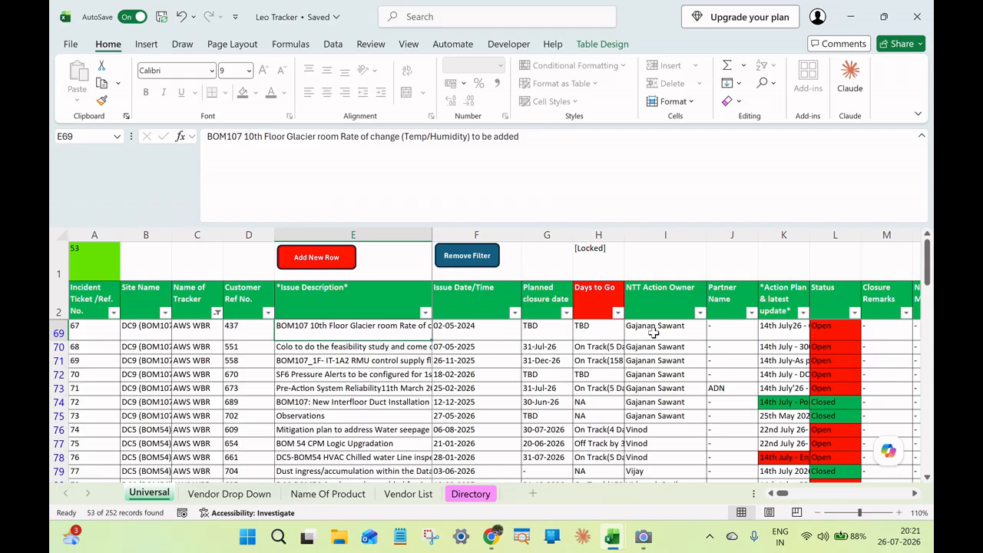
{"action": "left_click", "coordinate": [854, 313]}
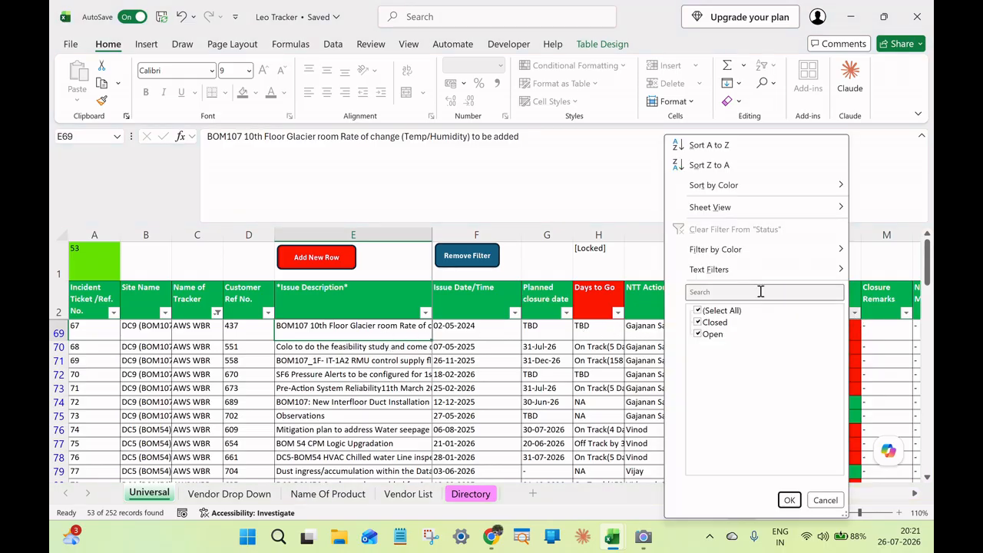
{"action": "left_click", "coordinate": [716, 323]}
{"action": "left_click", "coordinate": [789, 500]}
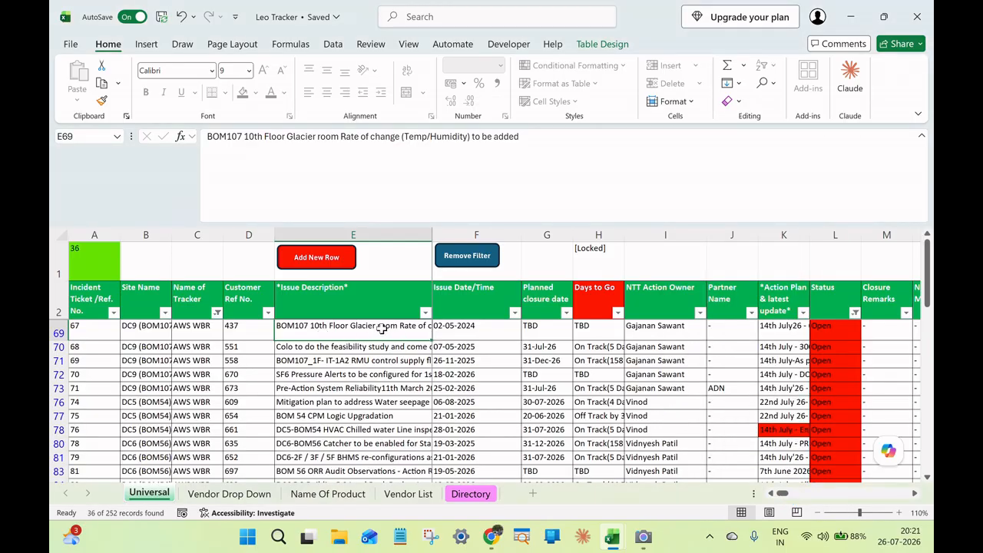
{"action": "left_click", "coordinate": [654, 331]}
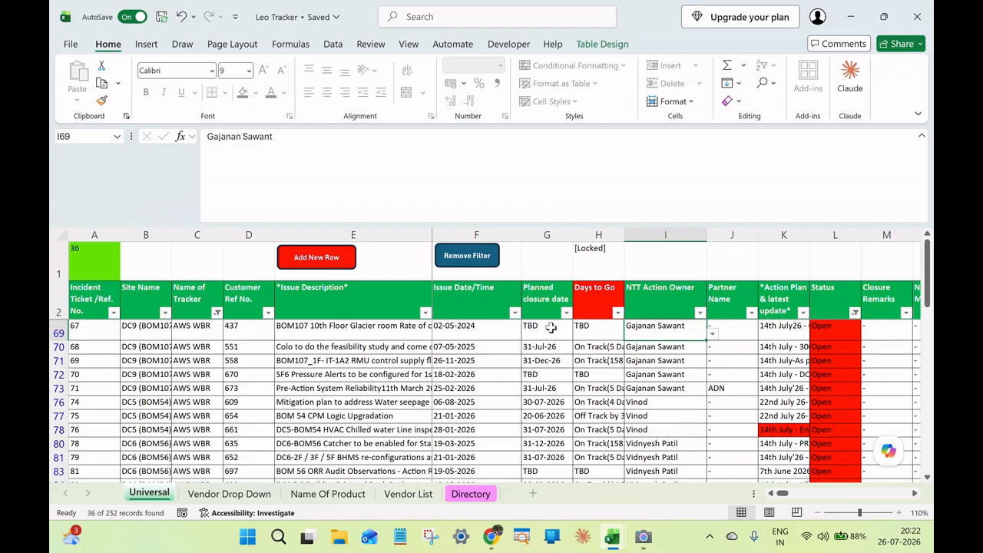
{"action": "left_click", "coordinate": [452, 333]}
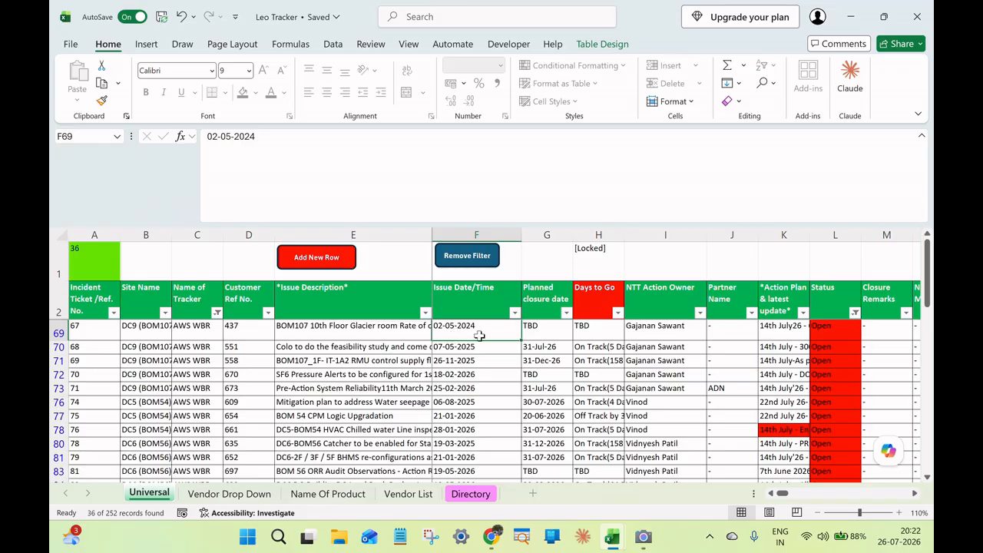
Review the full issue description and the dated Action Plan & latest update entries of ticket 67.
{"action": "left_click", "coordinate": [378, 331]}
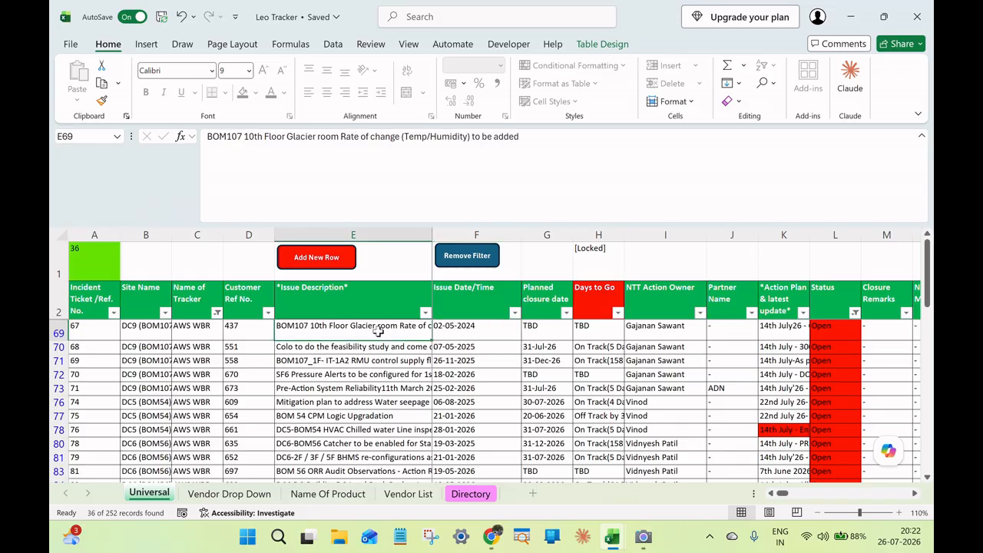
{"action": "left_click", "coordinate": [915, 497]}
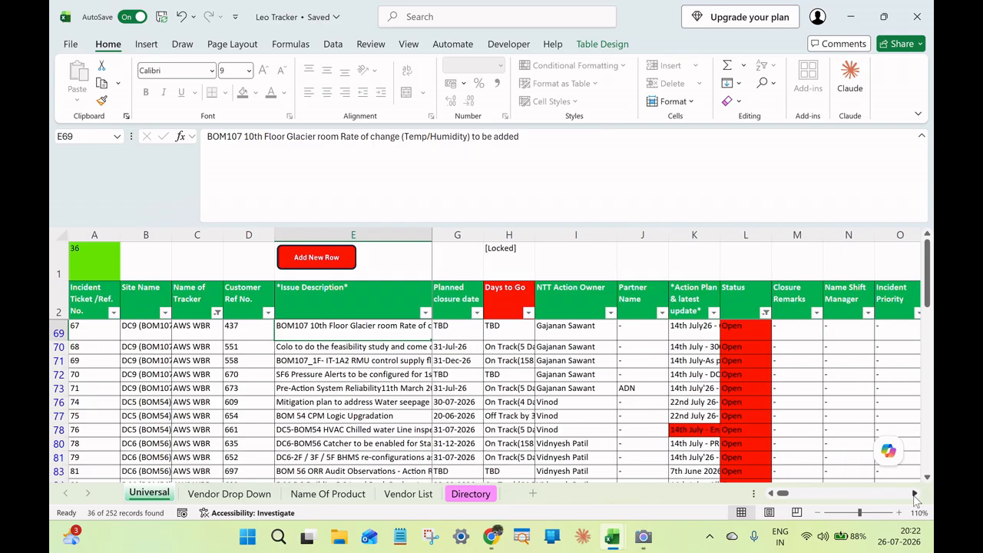
{"action": "left_click", "coordinate": [914, 498]}
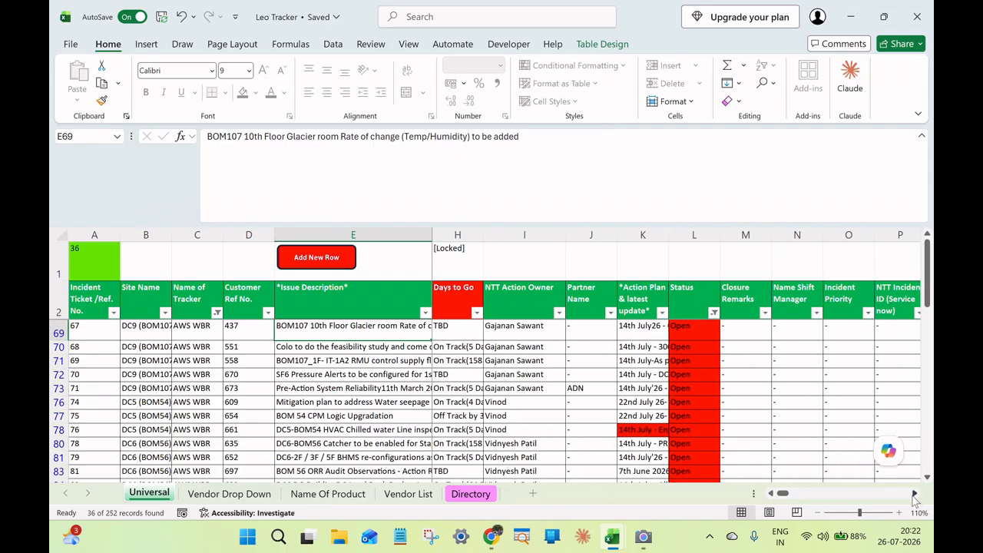
{"action": "left_click", "coordinate": [644, 325]}
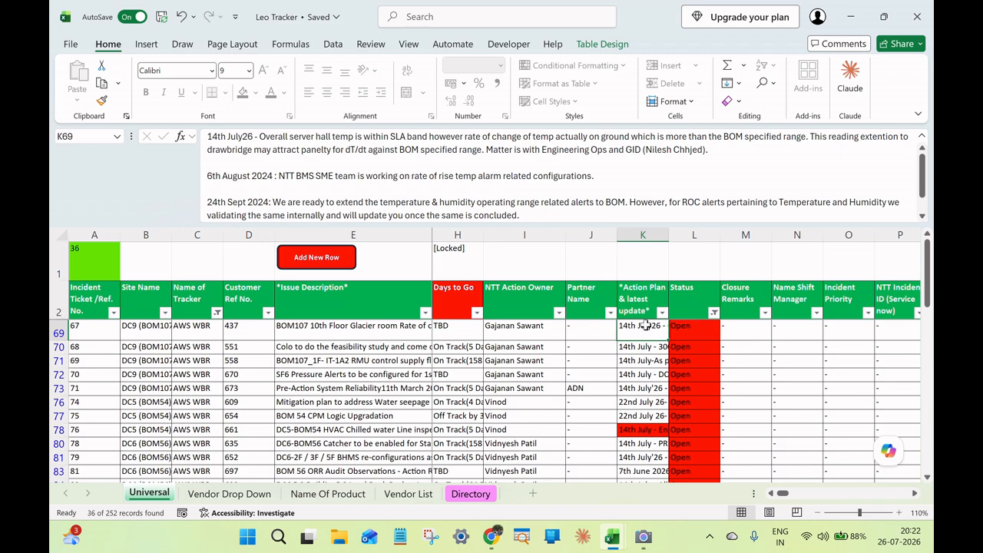
{"action": "scroll", "coordinate": [928, 208], "scroll_direction": "down", "scroll_amount": 1}
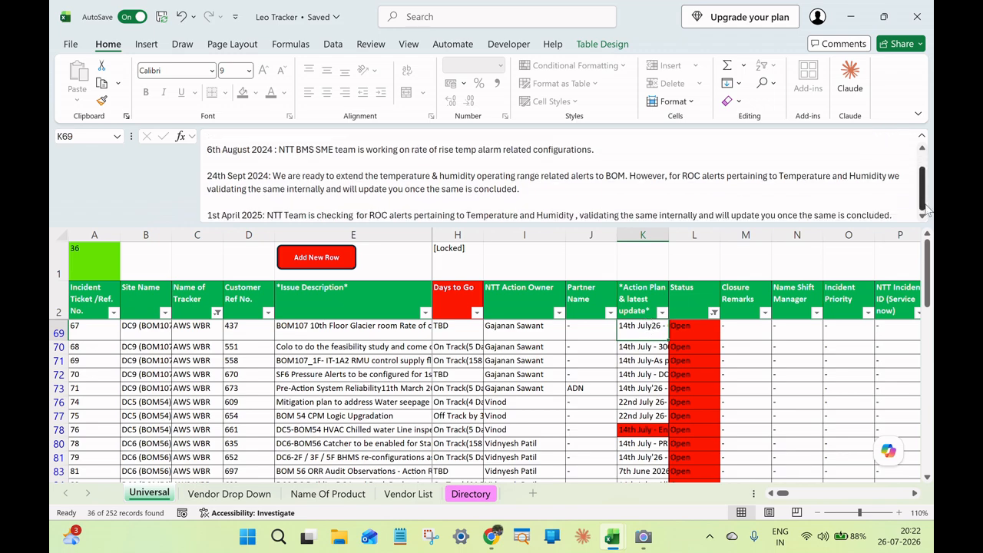
{"action": "scroll", "coordinate": [927, 209], "scroll_direction": "up", "scroll_amount": 1}
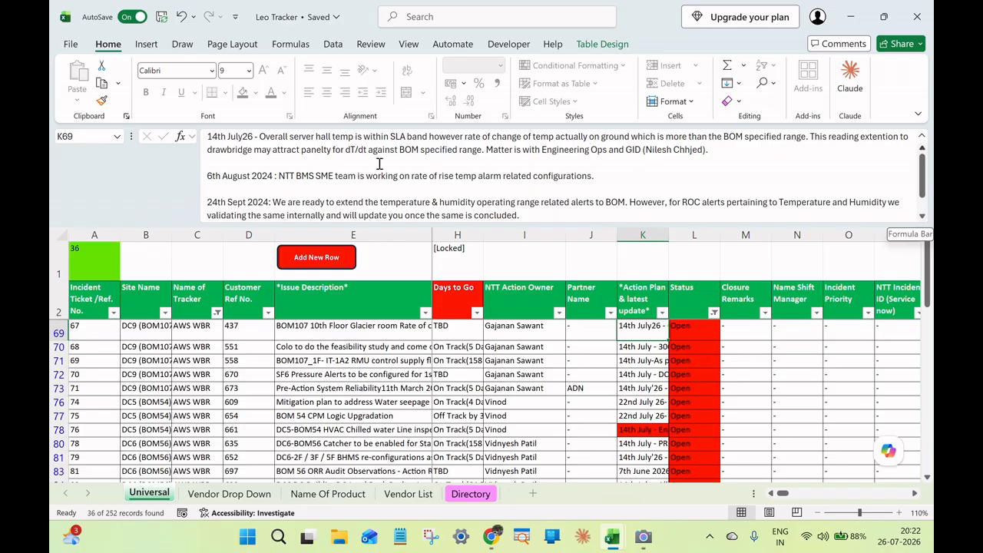
Add the line "26th July - Glacier room T+RH issue is still not resovled. RH is near to the border." below the 14th July26 update of ticket 67.
{"action": "left_click", "coordinate": [715, 152]}
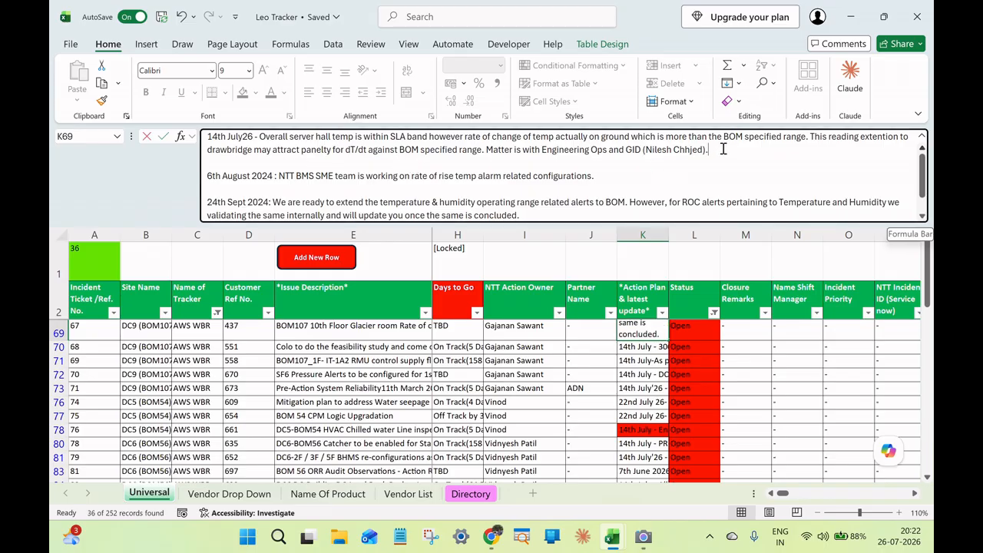
{"action": "key", "text": "alt+Return"}
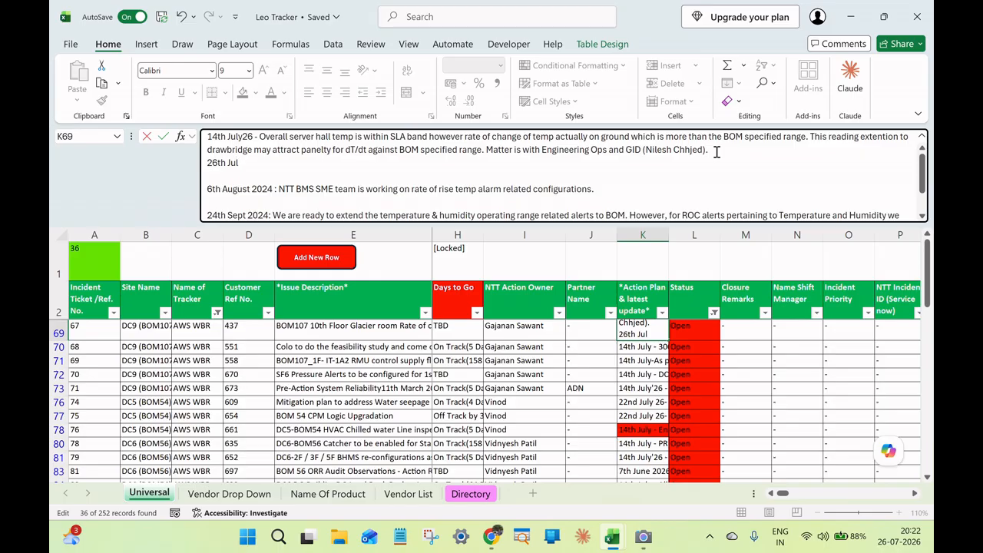
{"action": "type", "text": "26th July - Glaci "}
{"action": "type", "text": "r room temp"}
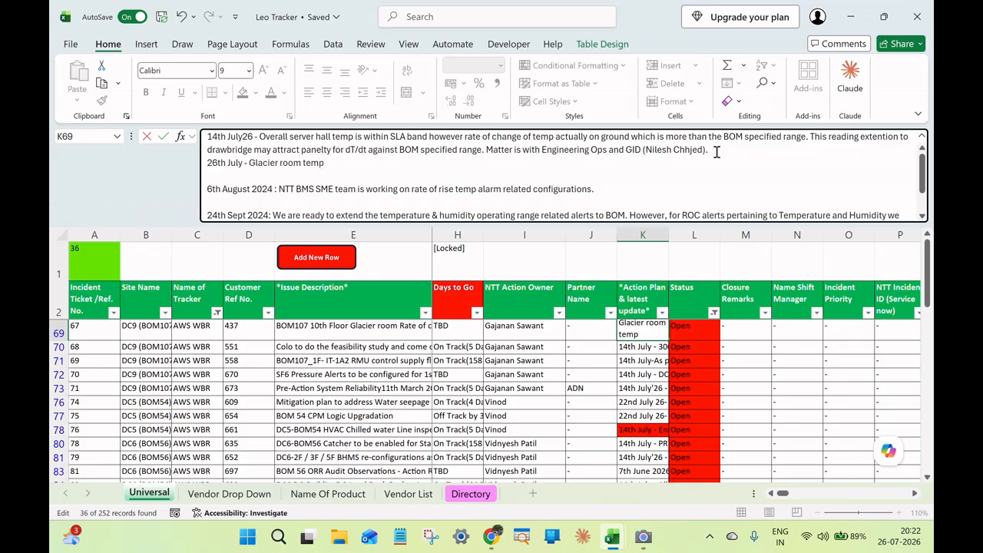
{"action": "key", "text": "BackSpace"}
{"action": "key", "text": "BackSpace"}
{"action": "key", "text": "BackSpace"}
{"action": "type", "text": "T+RH issue is still"}
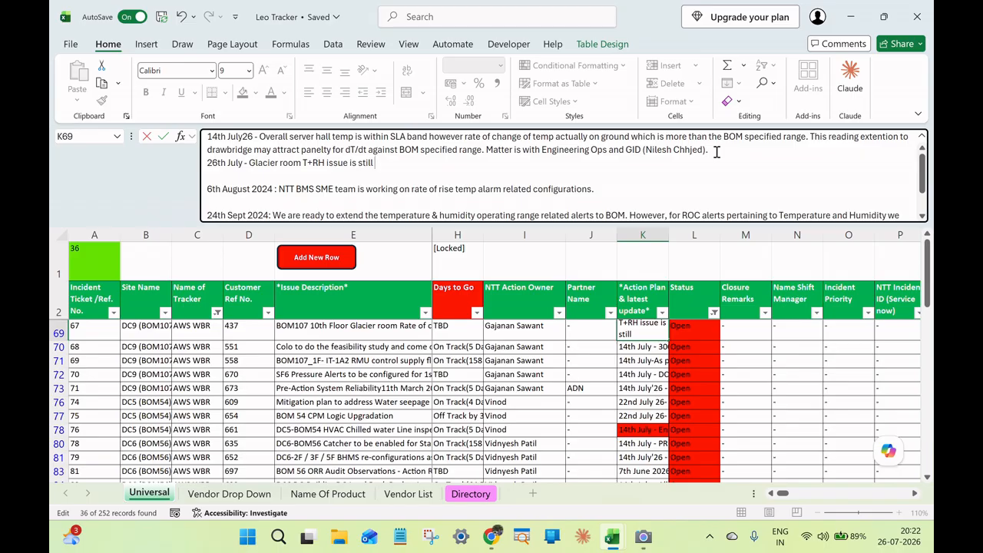
{"action": "type", "text": " not resolved."}
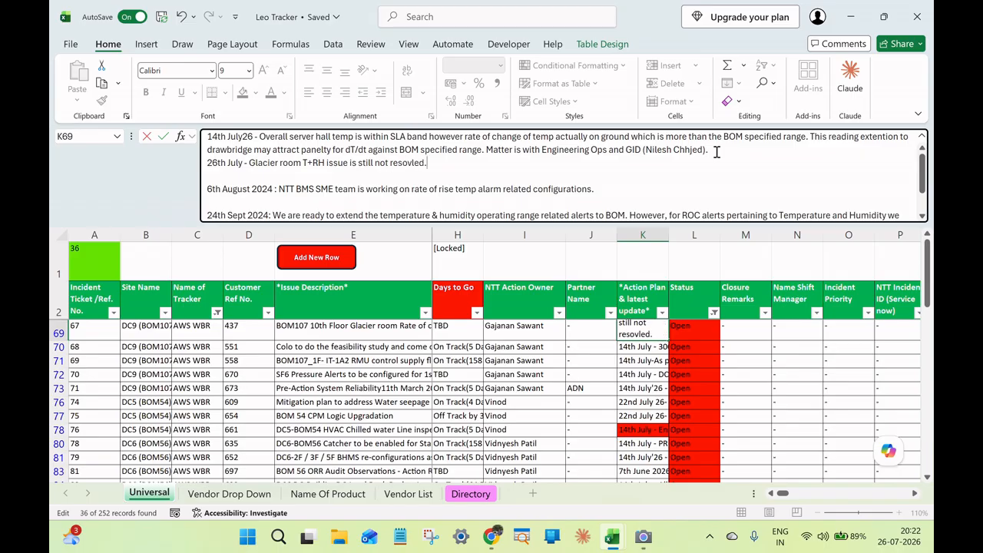
{"action": "type", "text": " RH is near"}
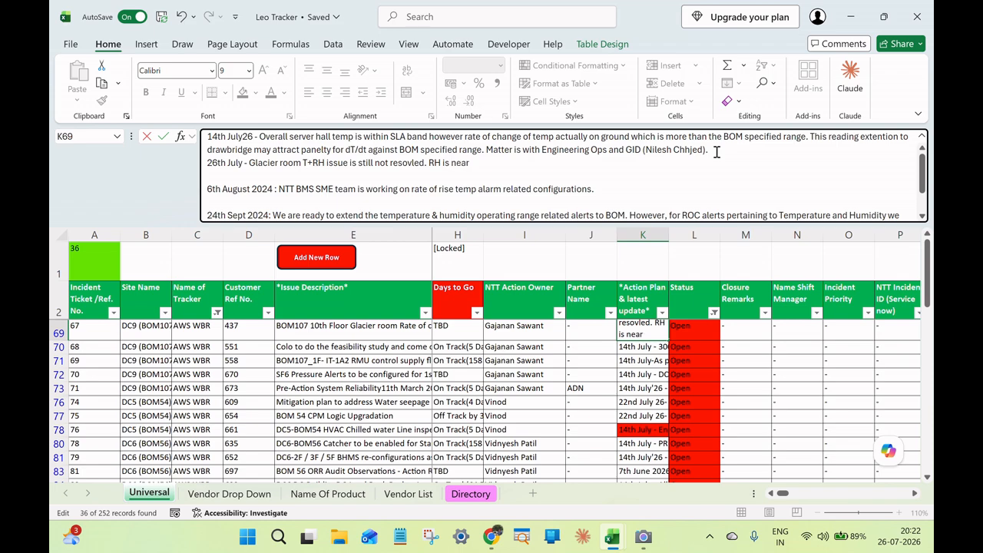
{"action": "type", "text": " to the bora"}
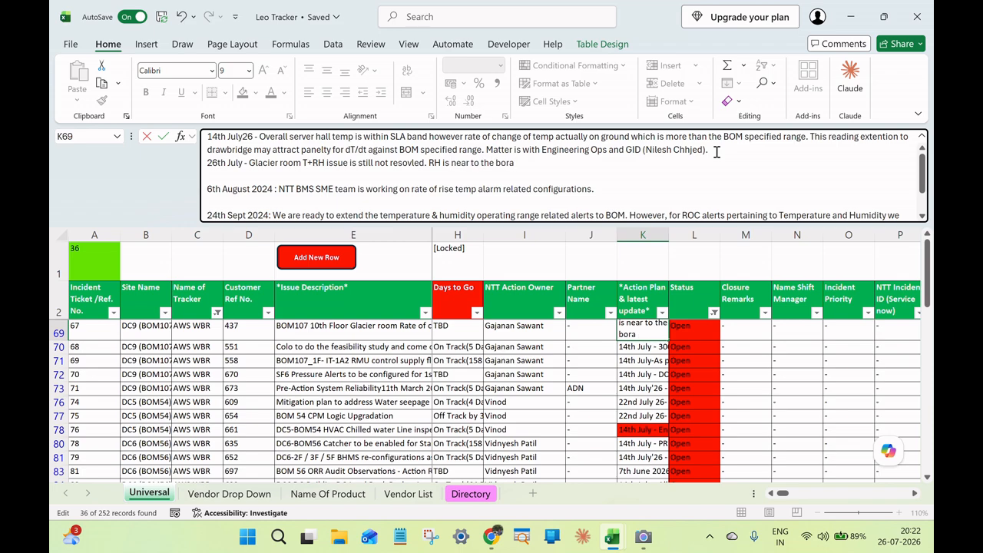
{"action": "type", "text": "der."}
Move the 26th July line to the start of ticket 67's Action Plan & latest update, above the 14th July26 entry, and commit the cell.
{"action": "left_click_drag", "start_coordinate": [208, 162], "coordinate": [524, 163]}
{"action": "left_click", "coordinate": [219, 162]}
{"action": "left_click_drag", "start_coordinate": [206, 163], "coordinate": [527, 163]}
{"action": "key", "text": "ctrl+c"}
{"action": "key", "text": "BackSpace"}
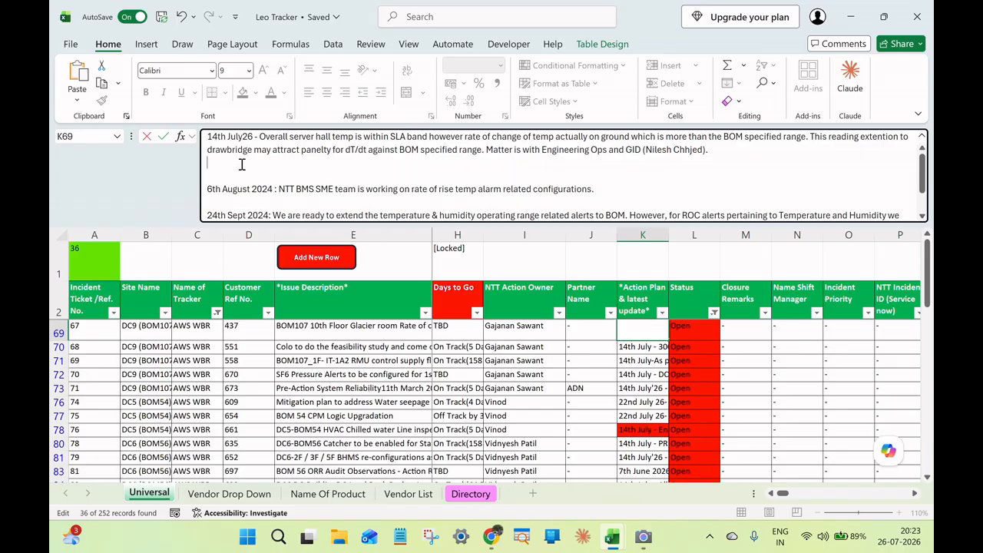
{"action": "key", "text": "BackSpace"}
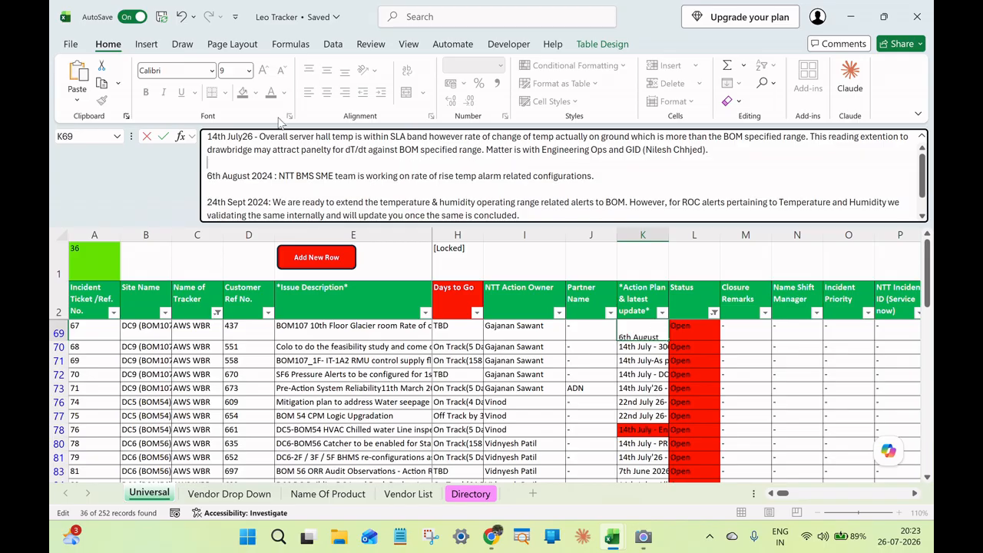
{"action": "left_click", "coordinate": [207, 136]}
{"action": "key", "text": "alt+Return"}
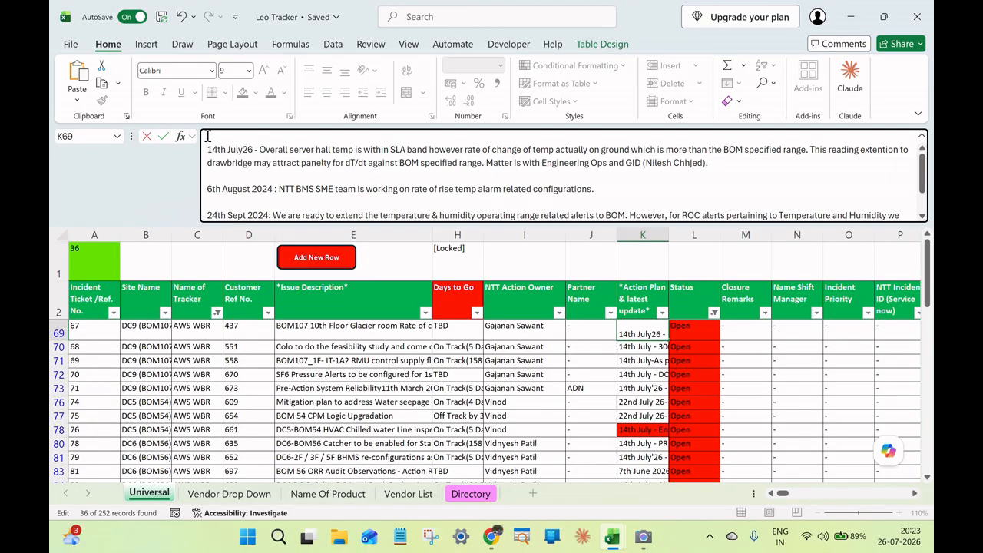
{"action": "key", "text": "ctrl+v"}
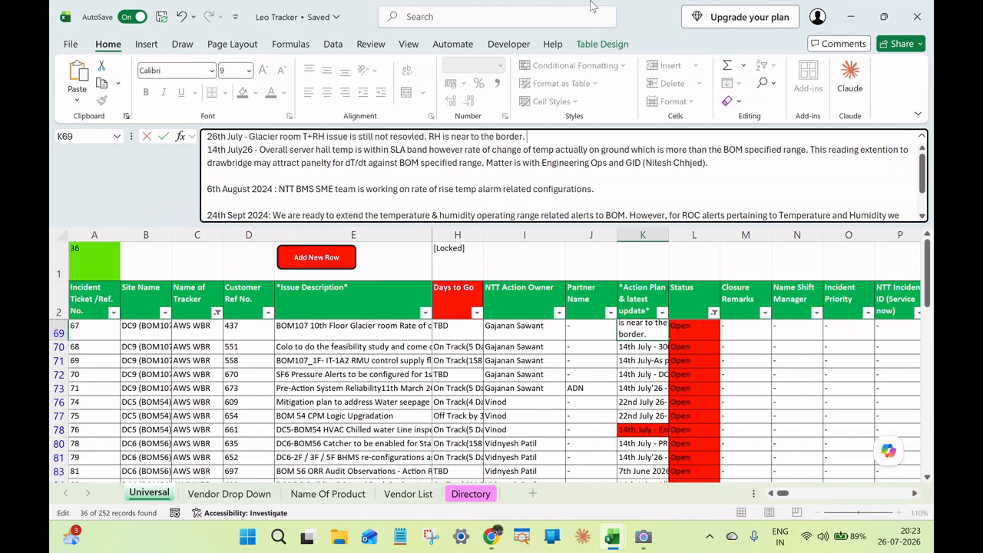
{"action": "key", "text": "ctrl+Return"}
{"action": "key", "text": "Down"}
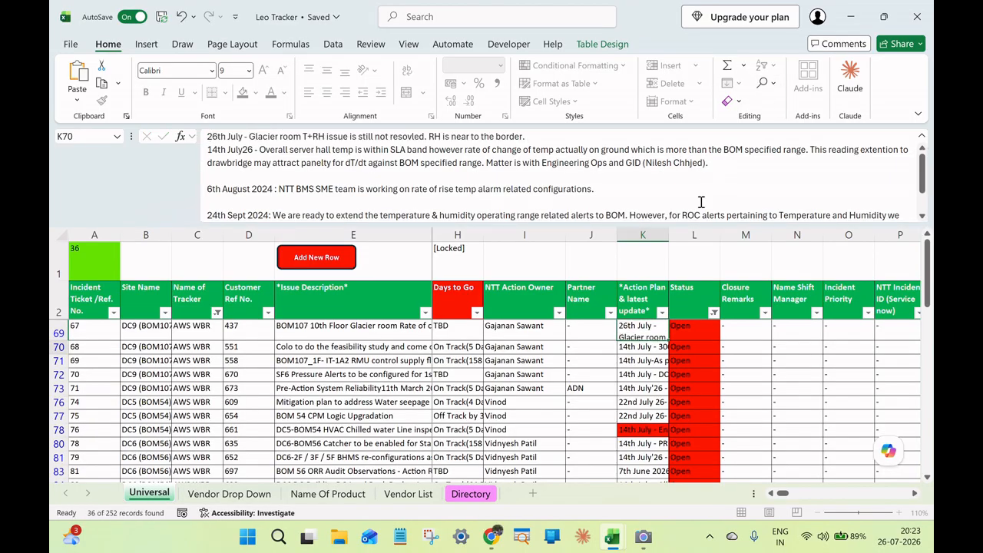
Collapse the formula bar and review the issue descriptions of tickets 78 and 79 and the latest updates of tickets 76 and 78.
{"action": "left_click", "coordinate": [921, 136]}
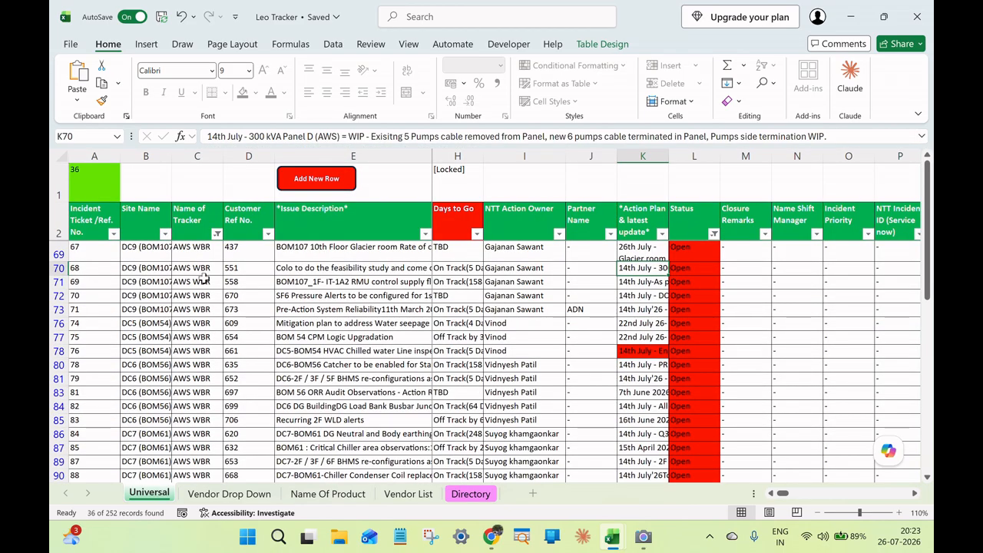
{"action": "scroll", "coordinate": [538, 281], "scroll_direction": "down", "scroll_amount": 1}
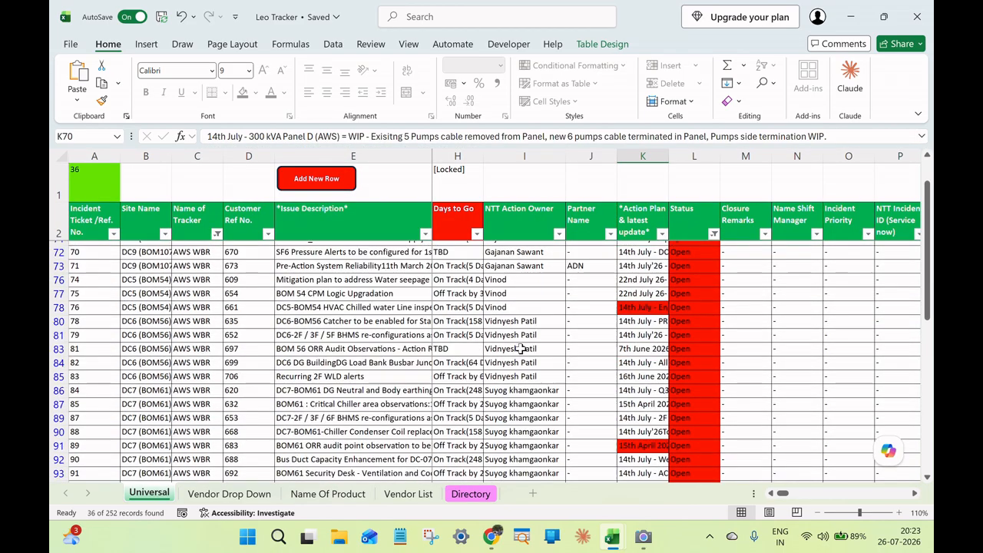
{"action": "left_click", "coordinate": [384, 322]}
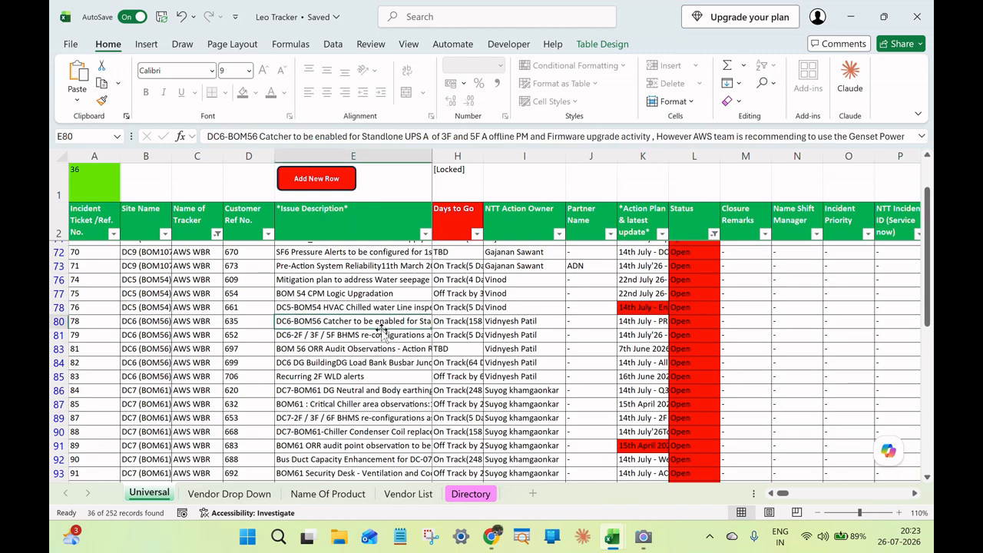
{"action": "left_click", "coordinate": [380, 335]}
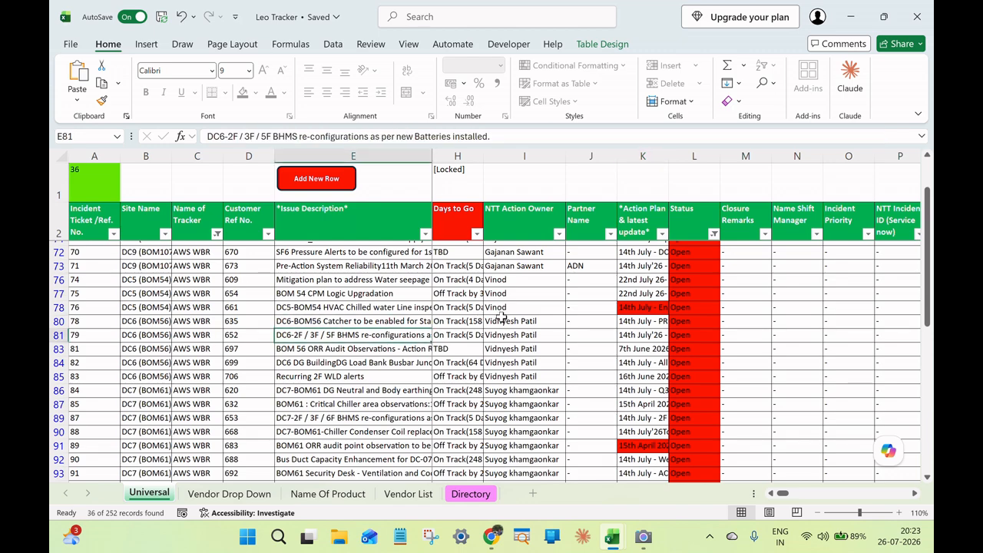
{"action": "left_click", "coordinate": [636, 307]}
{"action": "left_click", "coordinate": [639, 321]}
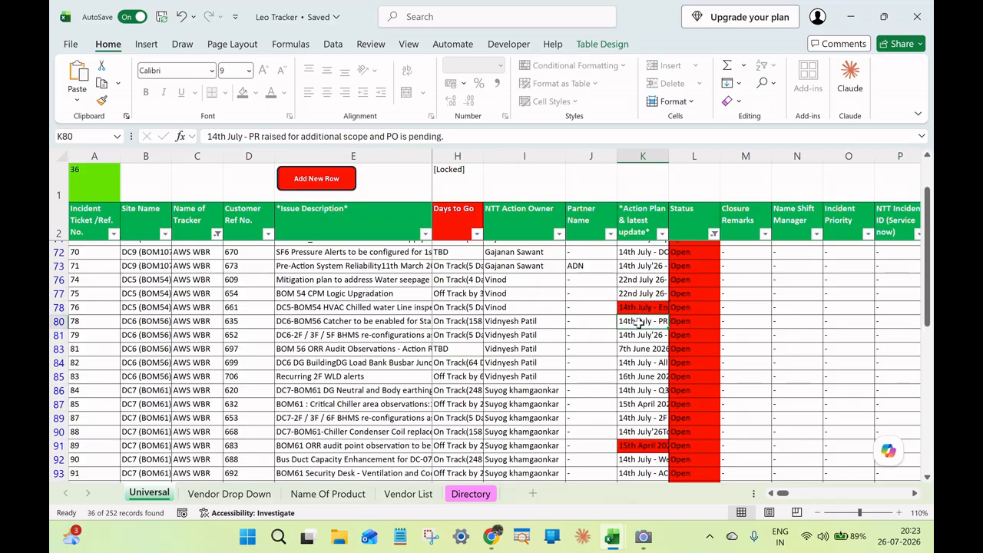
Look through the remaining open AWS WBR entries, checking the Action Plan & latest update of tickets 102 and 105.
{"action": "scroll", "coordinate": [642, 359], "scroll_direction": "down", "scroll_amount": 1}
{"action": "scroll", "coordinate": [642, 331], "scroll_direction": "down", "scroll_amount": 2}
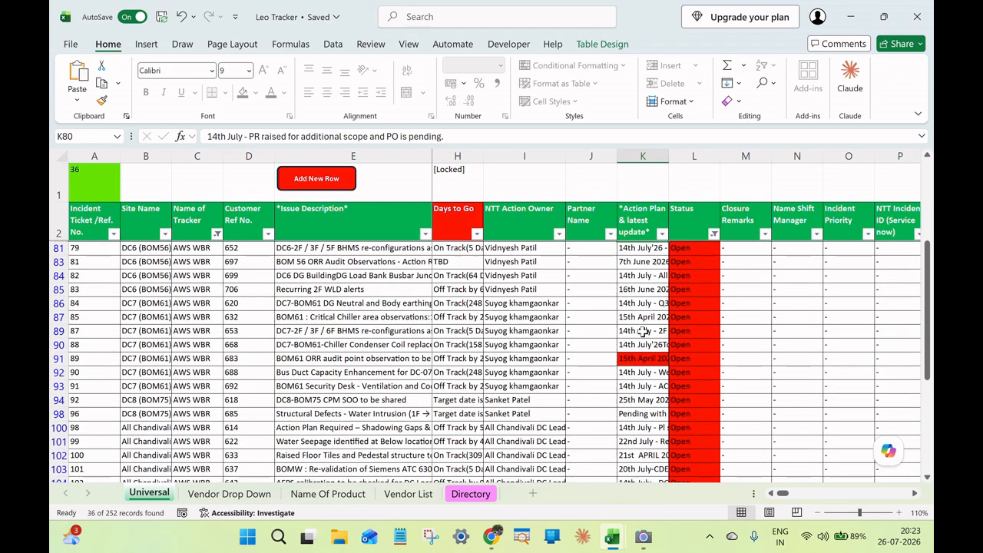
{"action": "scroll", "coordinate": [642, 330], "scroll_direction": "down", "scroll_amount": 2}
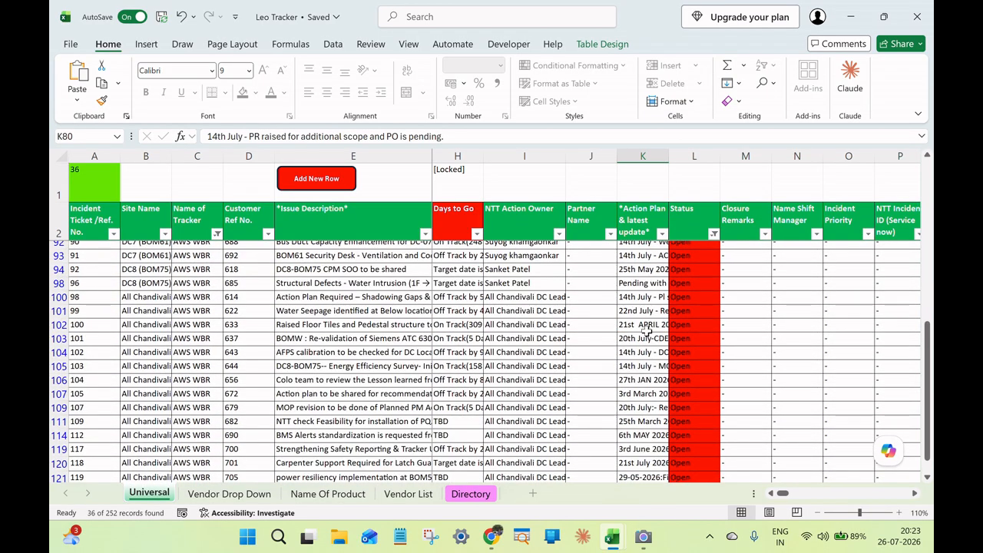
{"action": "left_click", "coordinate": [648, 352]}
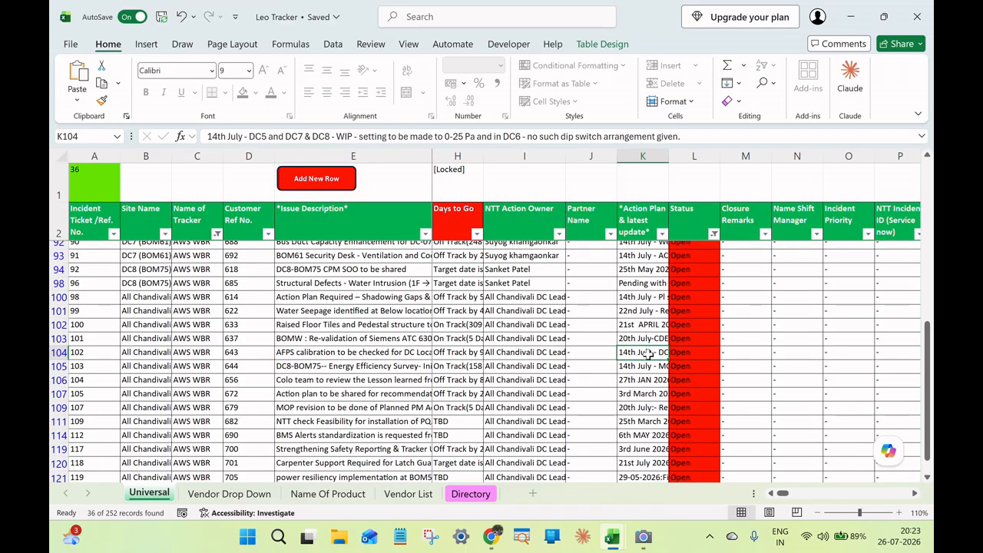
{"action": "scroll", "coordinate": [649, 354], "scroll_direction": "down", "scroll_amount": 1}
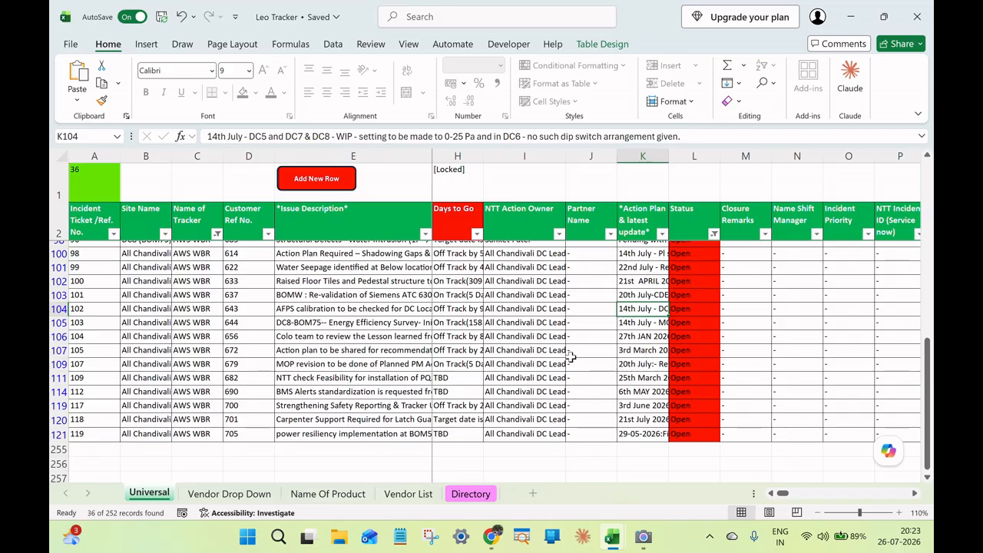
{"action": "left_click", "coordinate": [628, 355]}
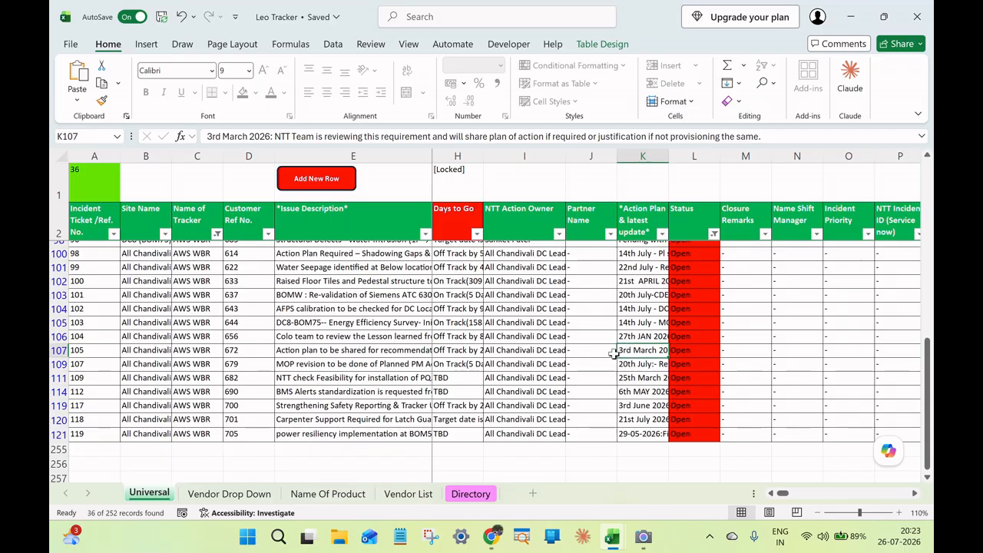
{"action": "scroll", "coordinate": [614, 352], "scroll_direction": "down", "scroll_amount": 1}
{"action": "scroll", "coordinate": [614, 351], "scroll_direction": "up", "scroll_amount": 8}
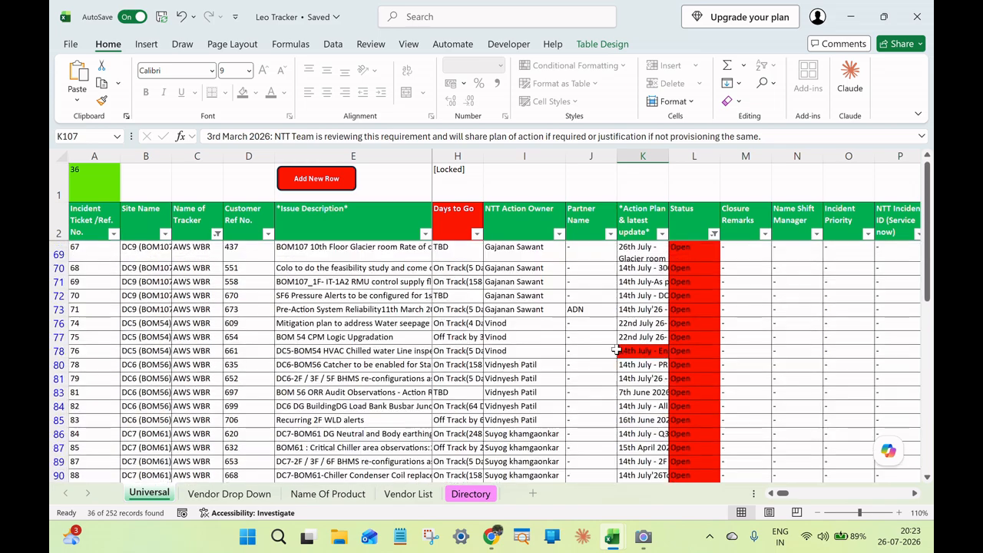
Change the Name of Tracker filter from AWS WBR to DPW WBR and bring the filtered open entries into view.
{"action": "left_click", "coordinate": [216, 233]}
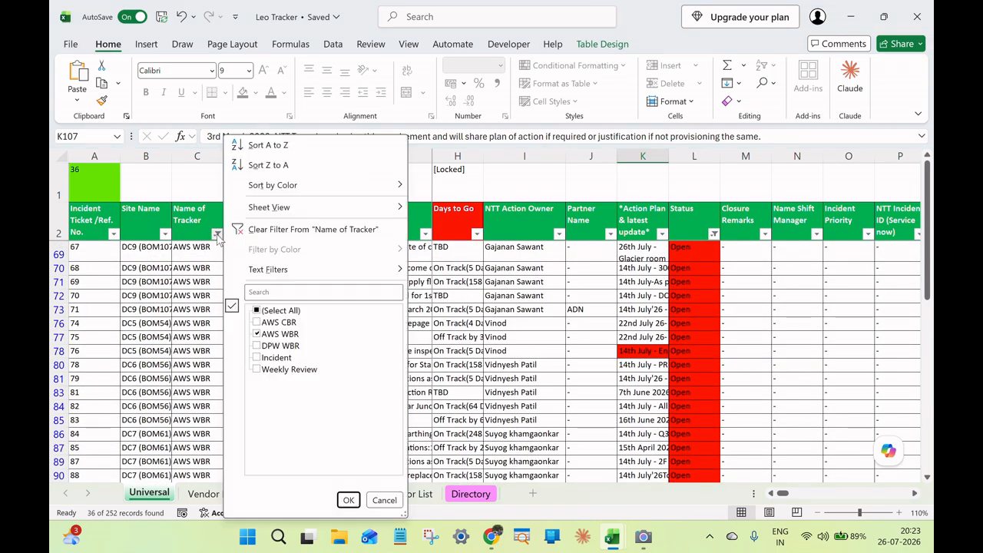
{"action": "left_click", "coordinate": [257, 334]}
{"action": "left_click", "coordinate": [256, 346]}
{"action": "left_click", "coordinate": [348, 500]}
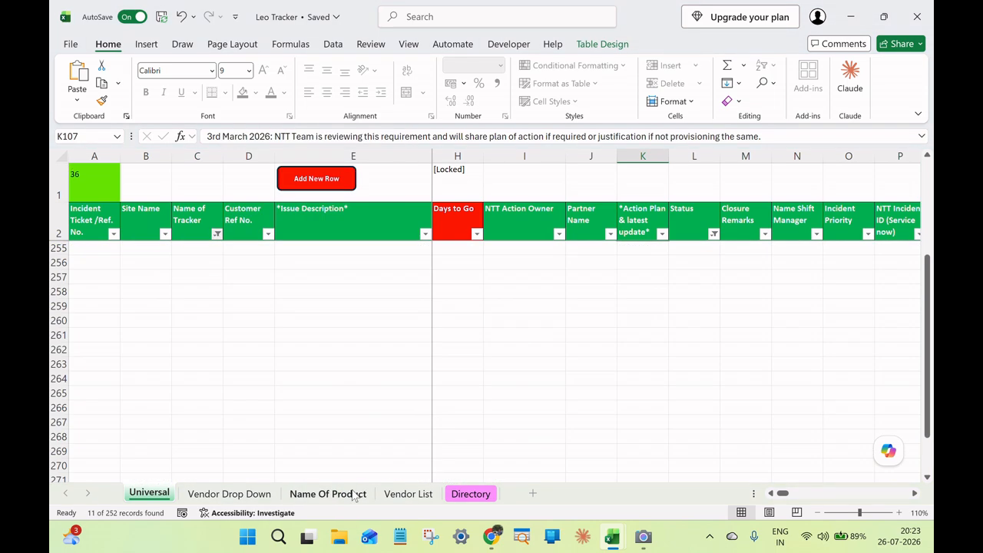
{"action": "scroll", "coordinate": [430, 377], "scroll_direction": "up", "scroll_amount": 5}
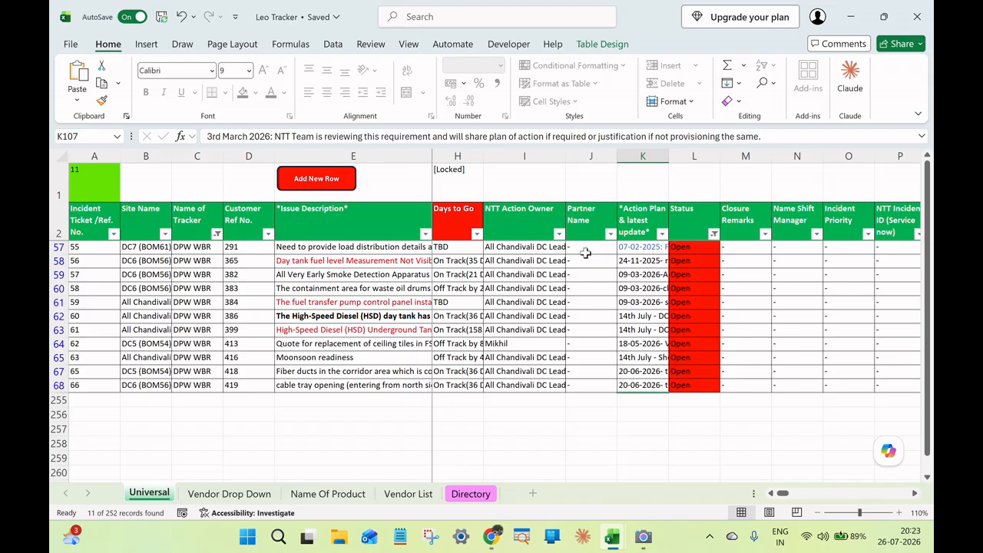
Read the complete Action Plan & latest update of DPW WBR ticket 55 in the expanded formula bar, then collapse it again.
{"action": "left_click", "coordinate": [642, 247]}
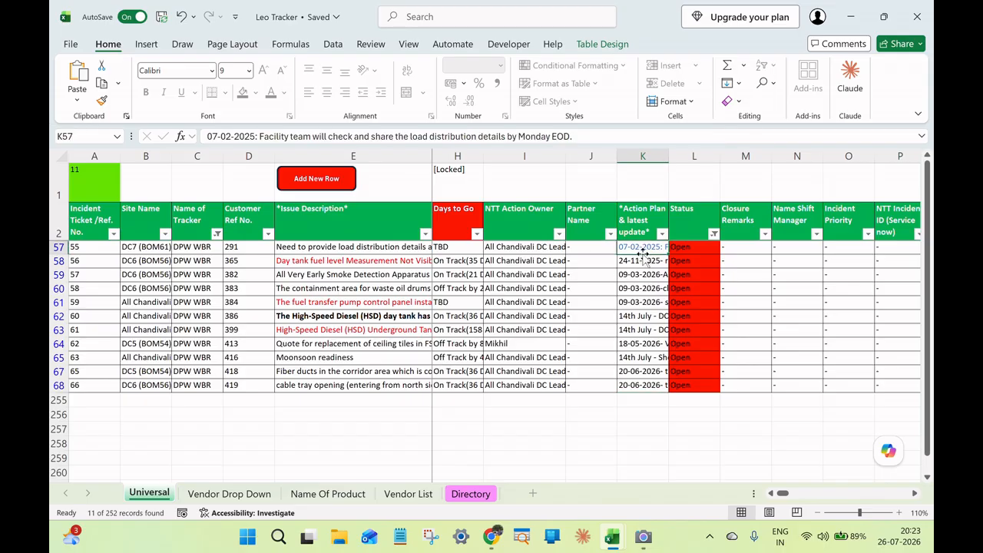
{"action": "left_click", "coordinate": [921, 136]}
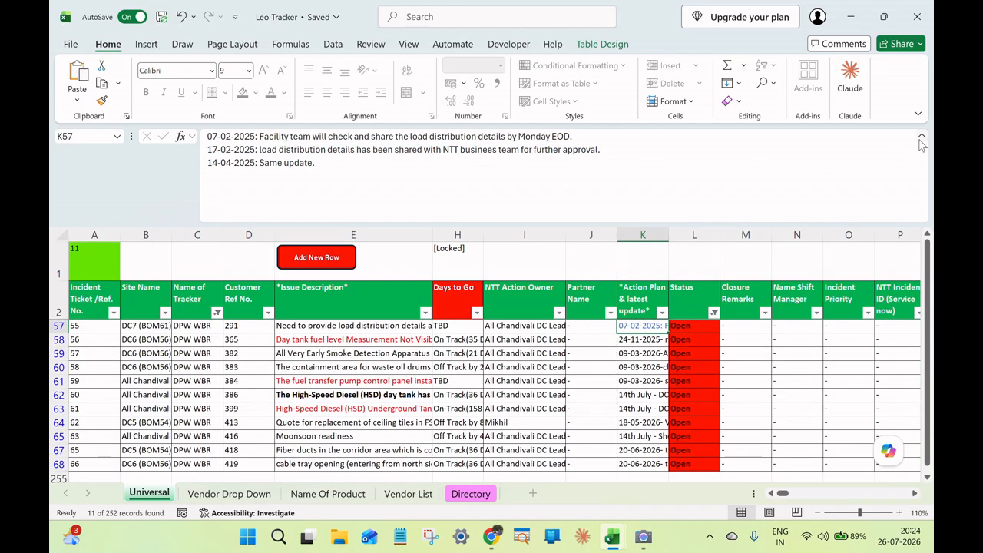
{"action": "left_click", "coordinate": [921, 136]}
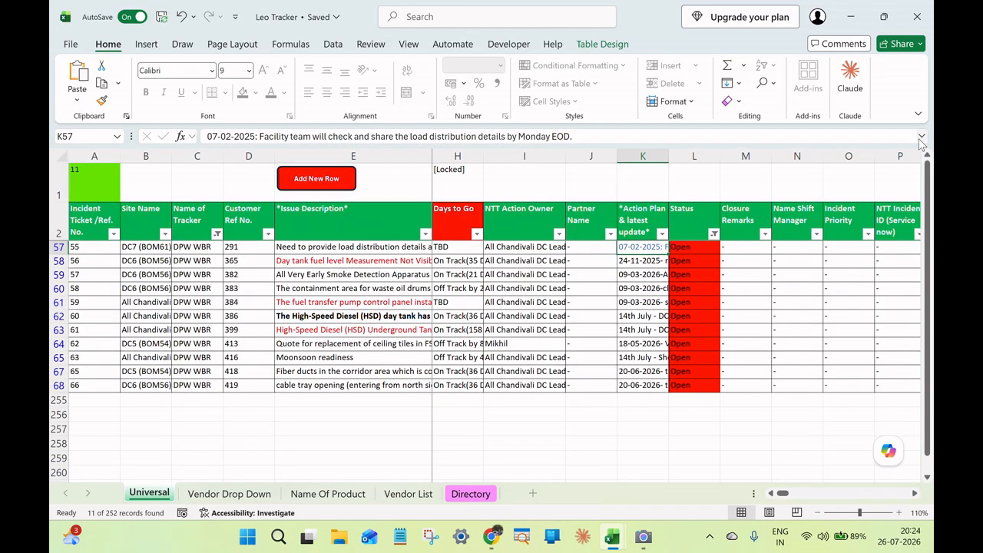
Remove the active filters from the Universal sheet and bring the blank ticket rows at the table's end into view.
{"action": "left_click", "coordinate": [770, 492]}
{"action": "left_click", "coordinate": [770, 493]}
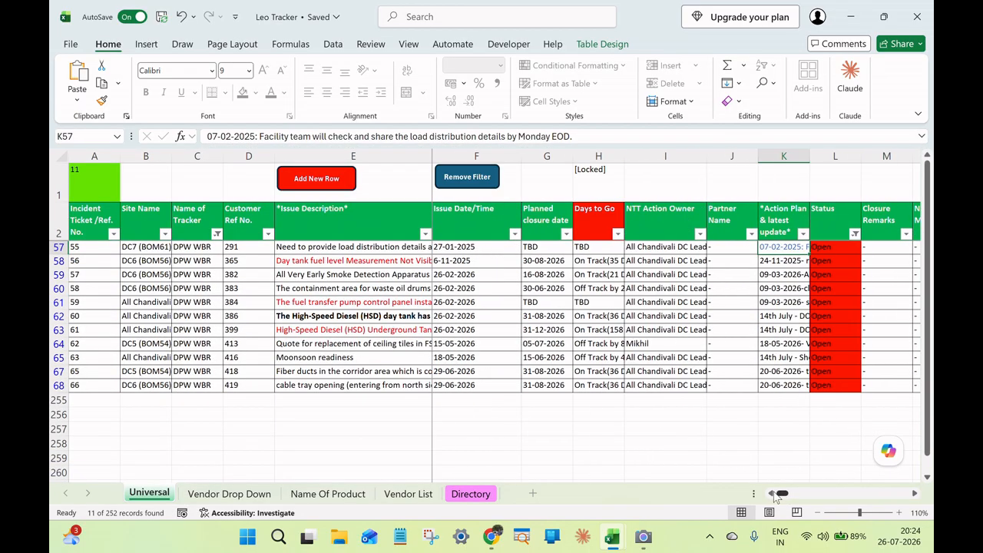
{"action": "left_click", "coordinate": [465, 183]}
{"action": "scroll", "coordinate": [251, 338], "scroll_direction": "down", "scroll_amount": 2}
{"action": "scroll", "coordinate": [252, 335], "scroll_direction": "up", "scroll_amount": 5}
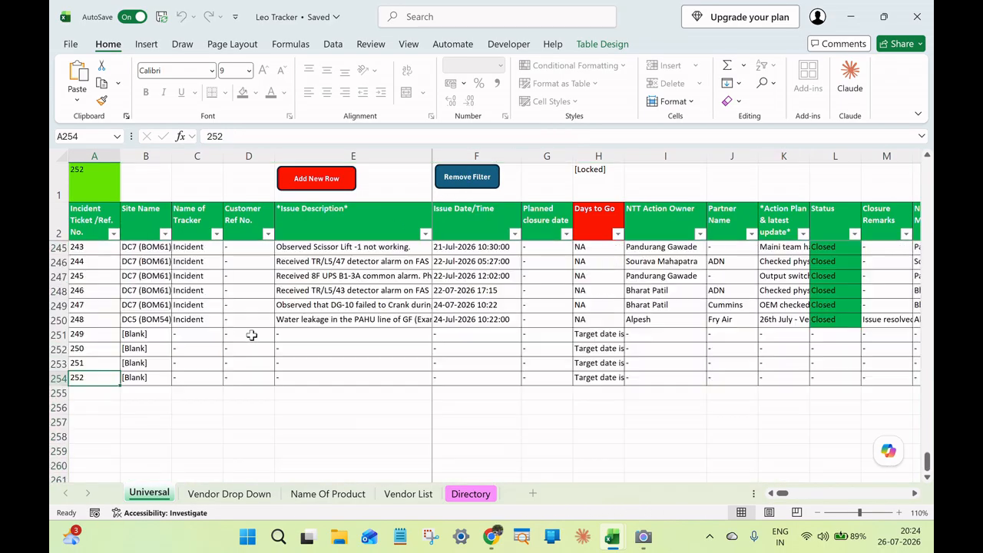
Set ticket 249's Site Name to DC9 (BOM107) and its Name of Tracker to New Project.
{"action": "left_click", "coordinate": [169, 335]}
{"action": "left_click", "coordinate": [175, 335]}
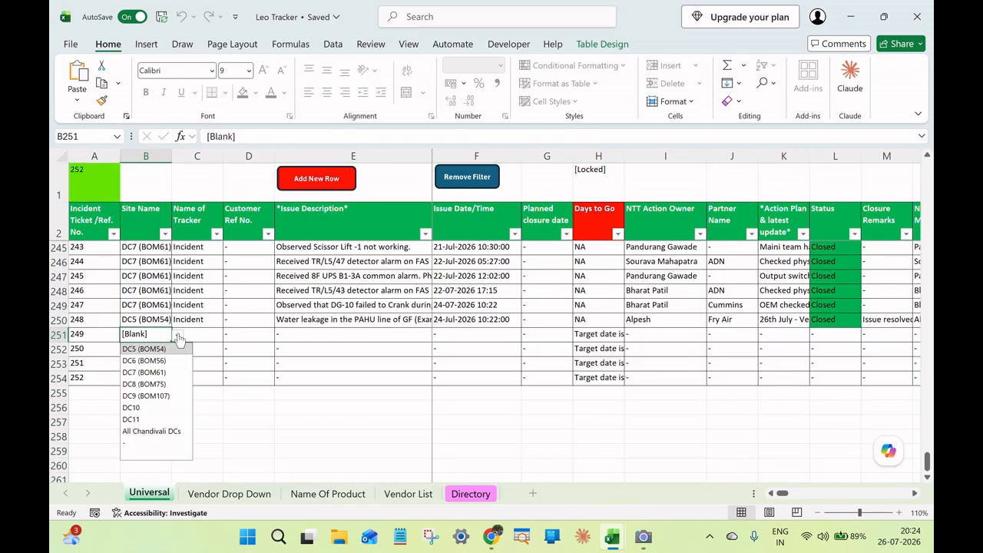
{"action": "left_click", "coordinate": [162, 396]}
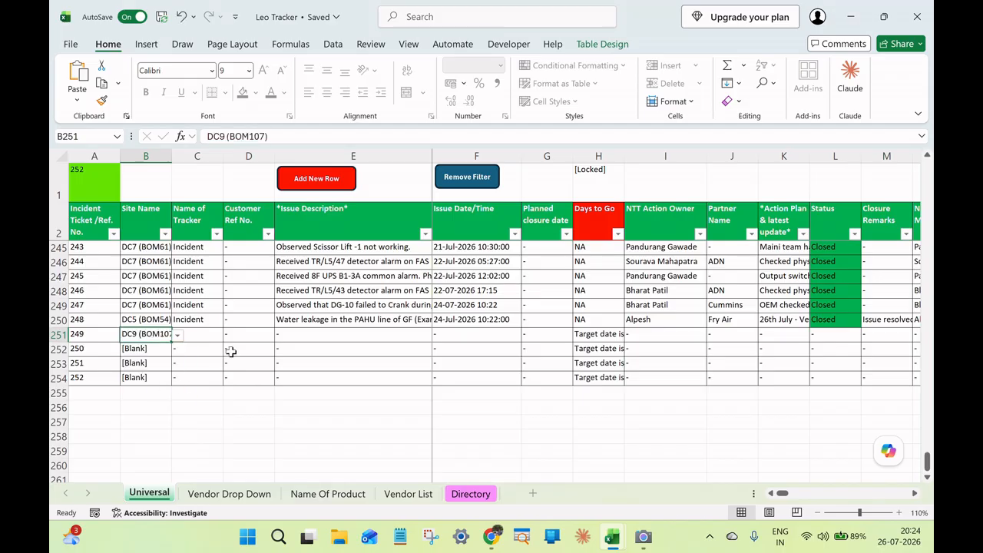
{"action": "left_click", "coordinate": [202, 333]}
{"action": "left_click", "coordinate": [228, 335]}
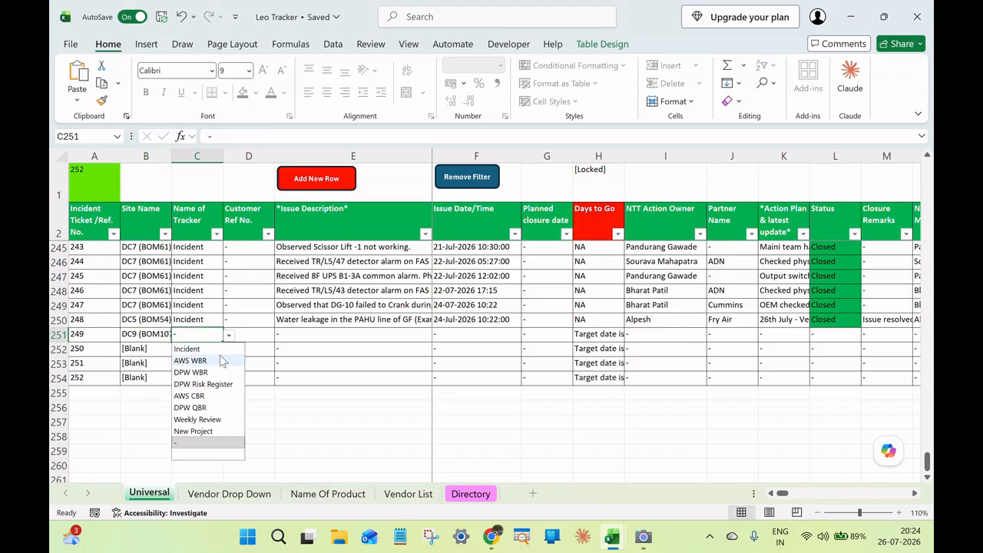
{"action": "left_click", "coordinate": [193, 431]}
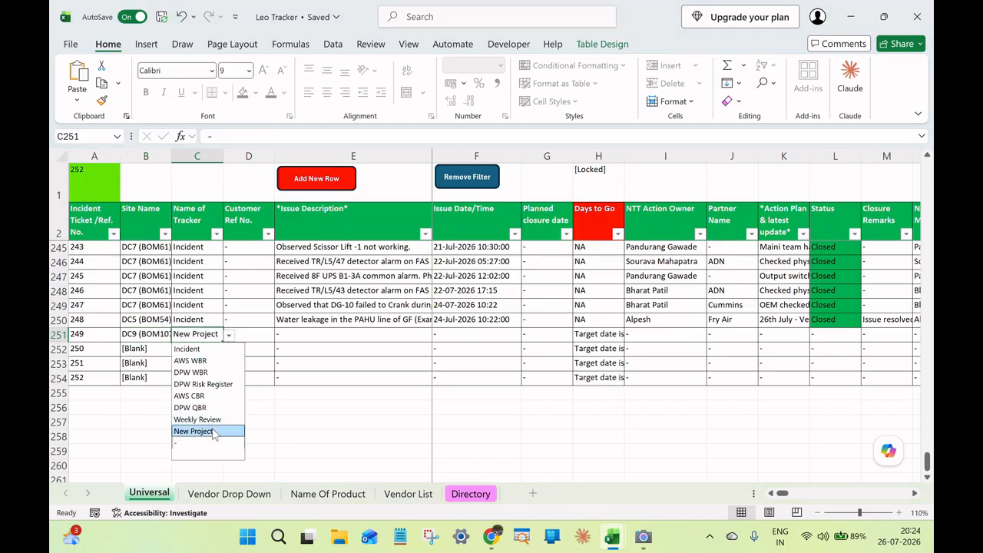
Enter "Rectification of HSD Pit 3" as the Issue Description of ticket 249.
{"action": "double_click", "coordinate": [302, 335]}
{"action": "key", "text": "BackSpace"}
{"action": "type", "text": "Re"}
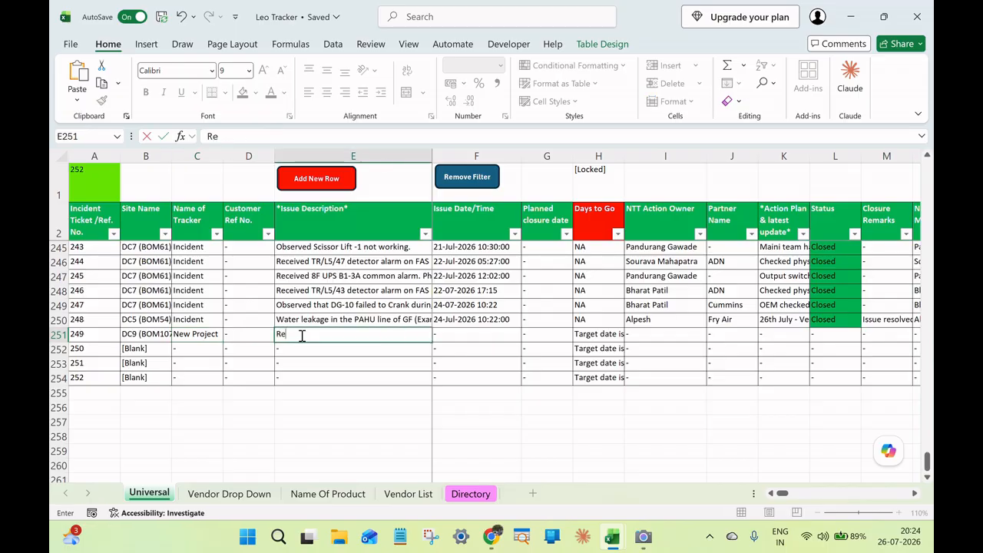
{"action": "type", "text": "ctification of "}
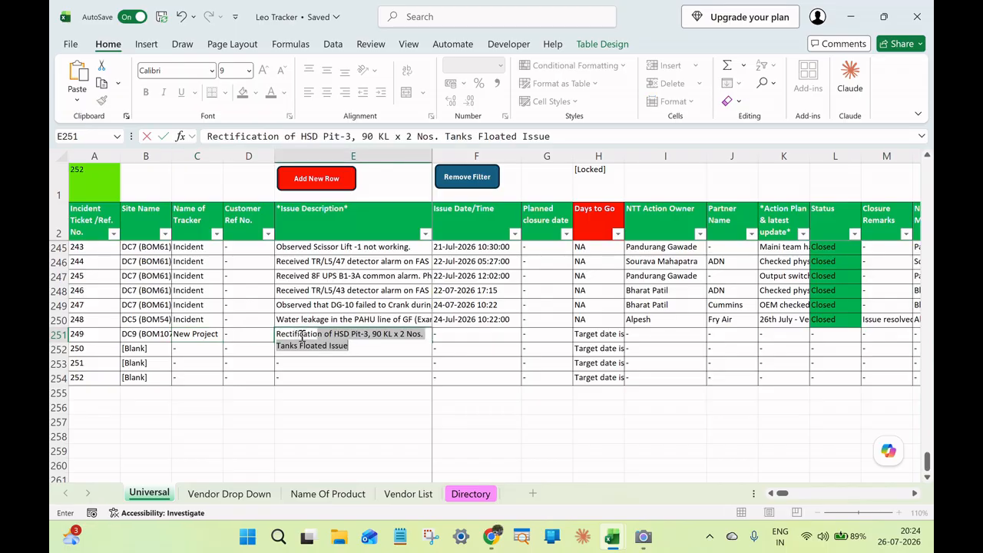
{"action": "type", "text": "HSD Pit 3"}
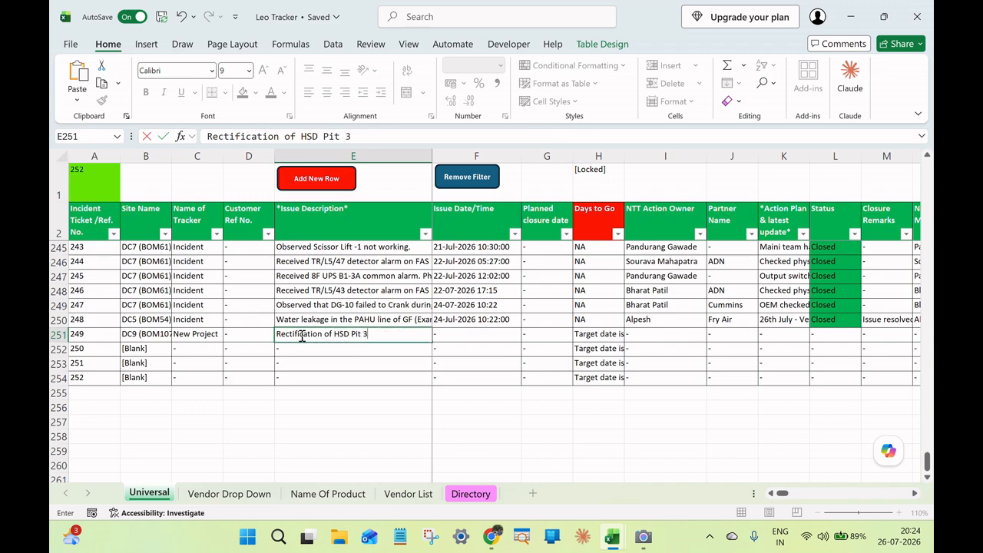
{"action": "key", "text": "Tab"}
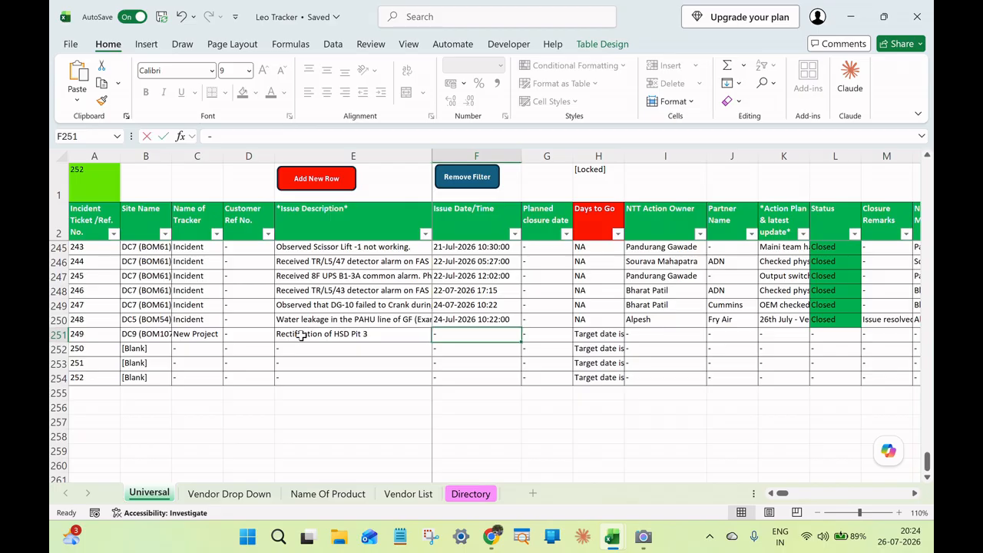
Enter 15-Jul-2026 as ticket 249's Issue Date/Time and 15-Sep-26 as its Planned closure date.
{"action": "type", "text": "15t"}
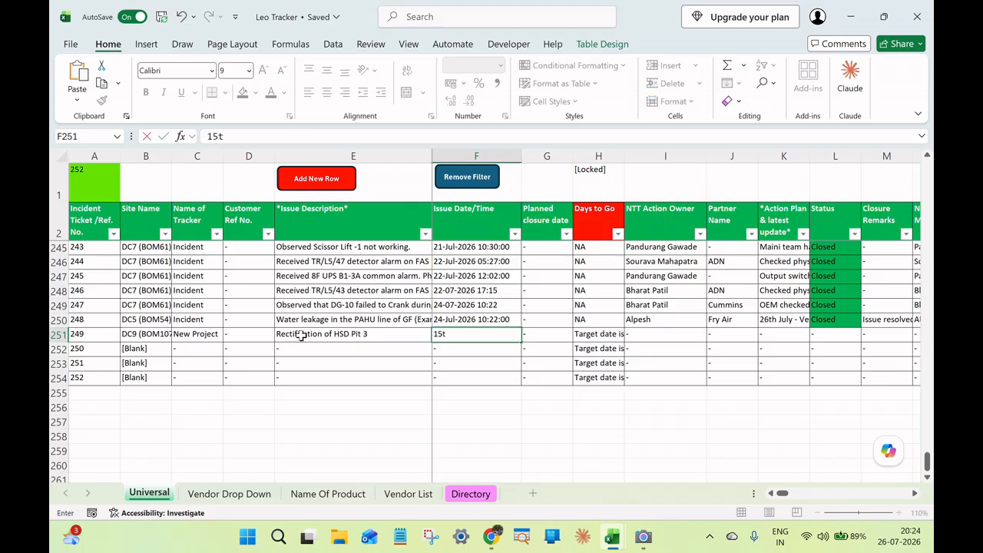
{"action": "type", "text": "July-2026"}
{"action": "key", "text": "Tab"}
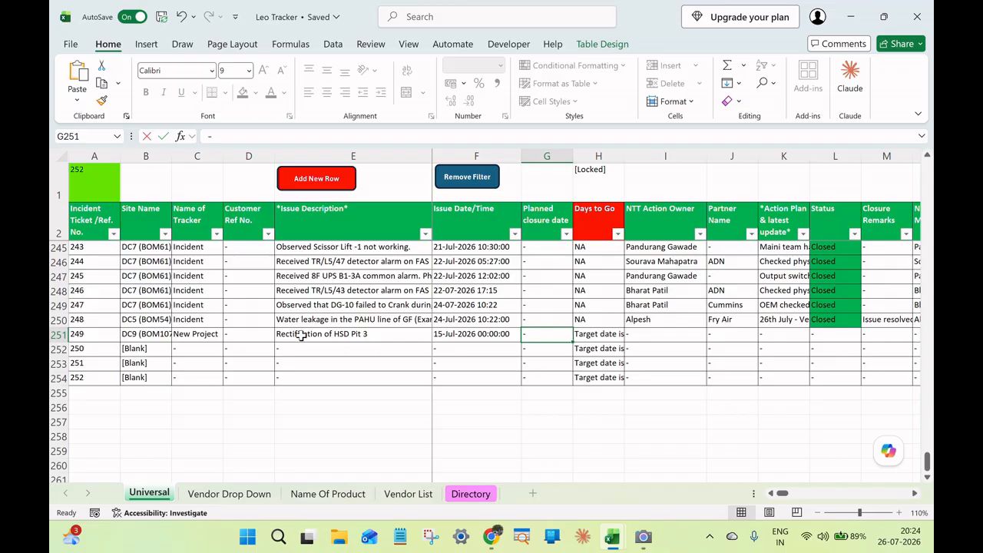
{"action": "type", "text": "15-Se"}
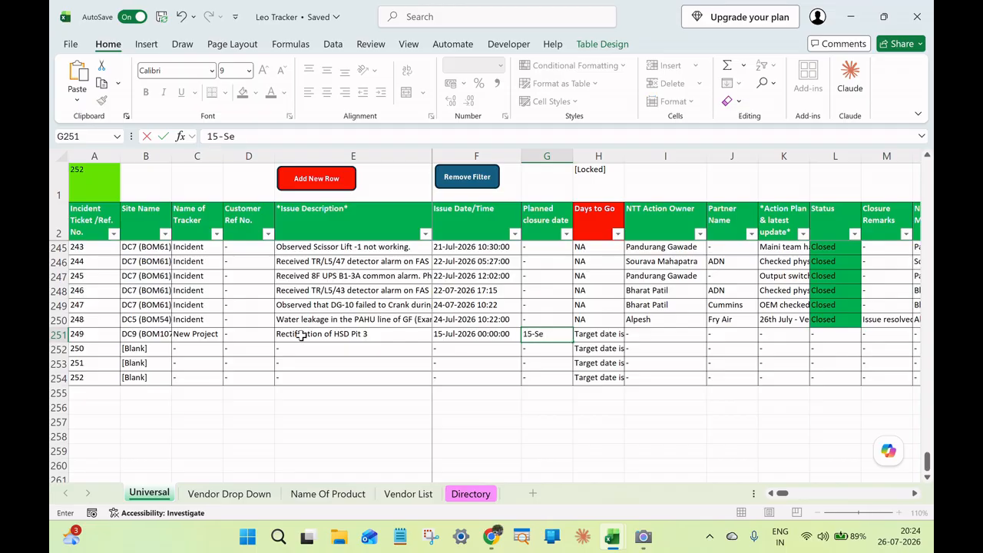
{"action": "type", "text": "p-2025"}
{"action": "key", "text": "Tab"}
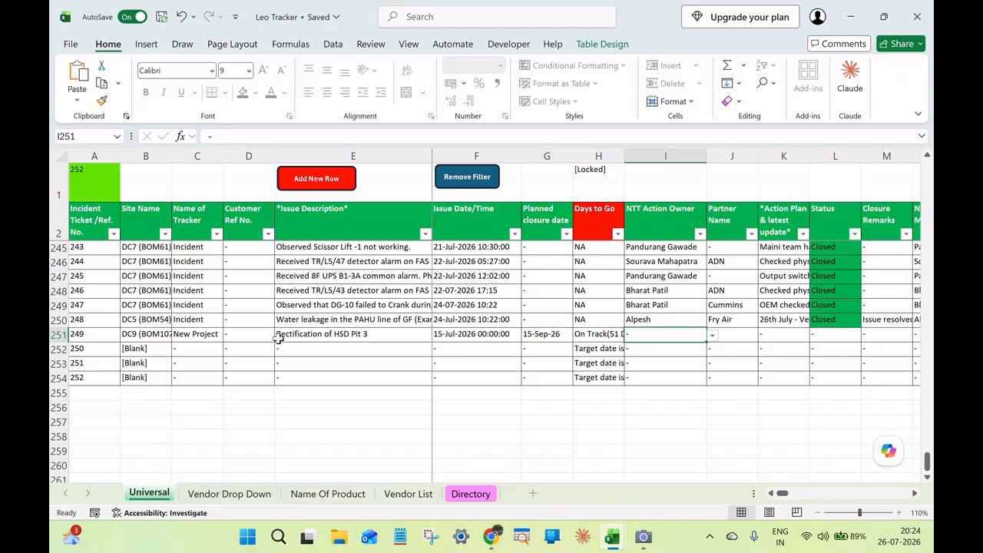
Assign the DC9 action owner as ticket 249's NTT Action Owner and check the available Partner Name choices.
{"action": "left_click", "coordinate": [712, 336]}
{"action": "type", "text": "Bh"}
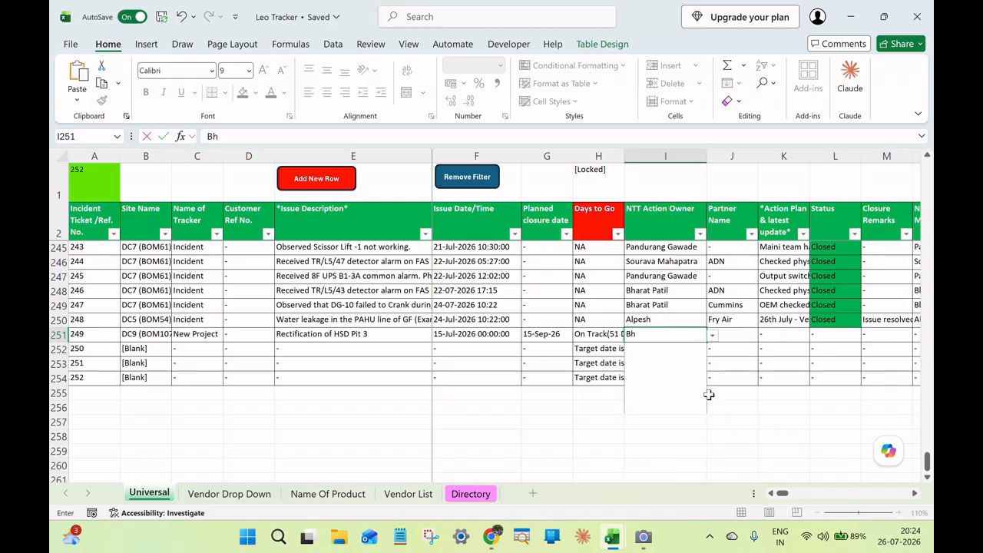
{"action": "type", "text": "arat"}
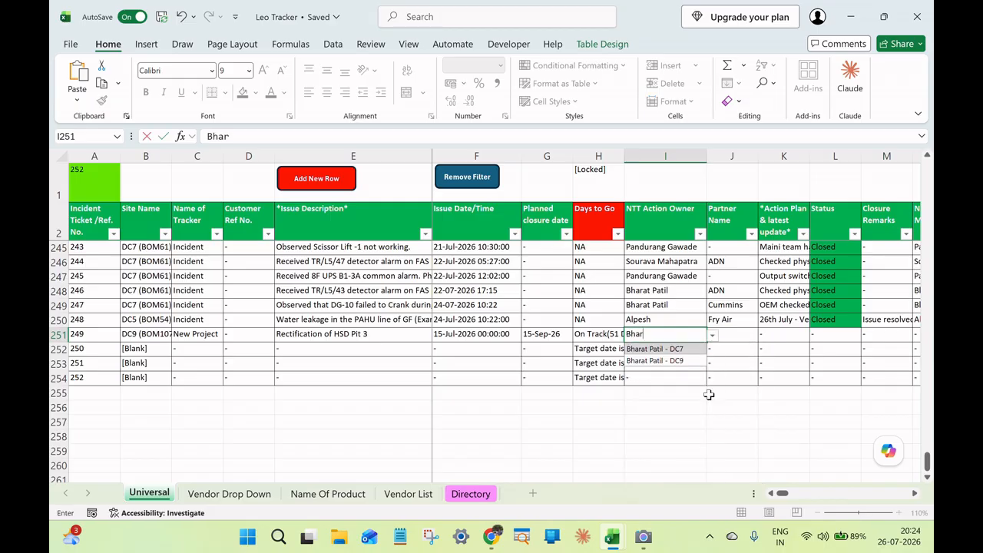
{"action": "left_click", "coordinate": [676, 361]}
{"action": "left_click", "coordinate": [725, 338]}
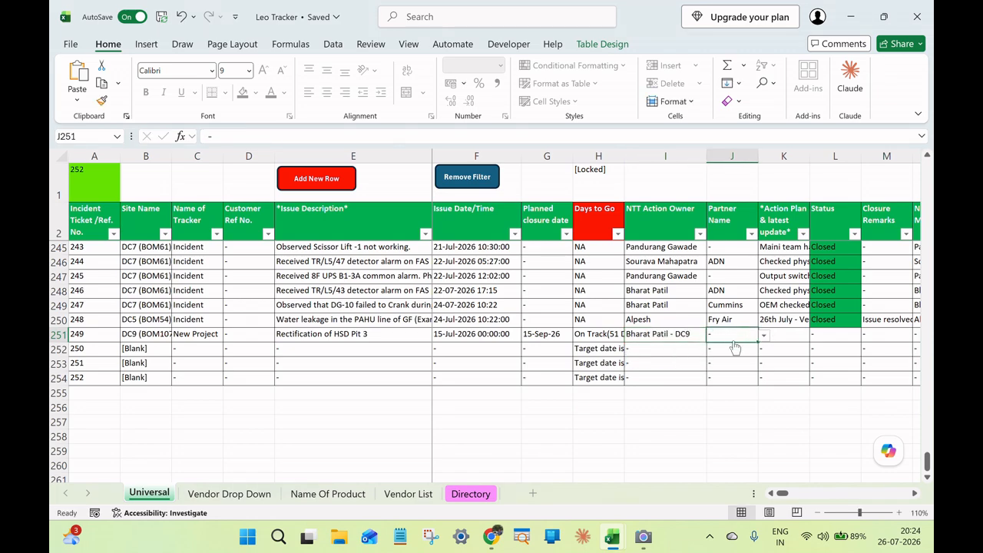
{"action": "left_click", "coordinate": [762, 336]}
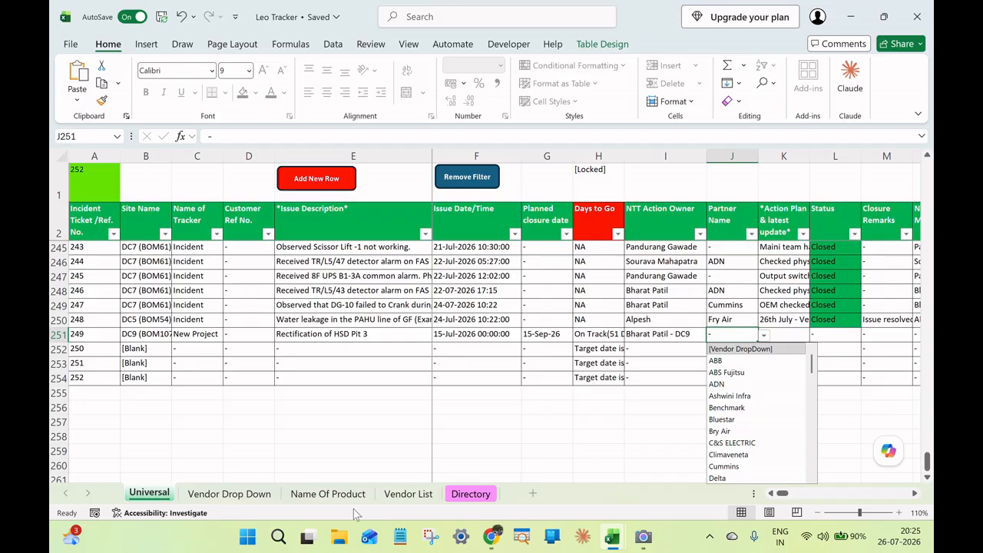
Go to the Vendor Drop Down sheet and try to edit the first empty Vendor List cell below TKE (Lift).
{"action": "left_click", "coordinate": [228, 494]}
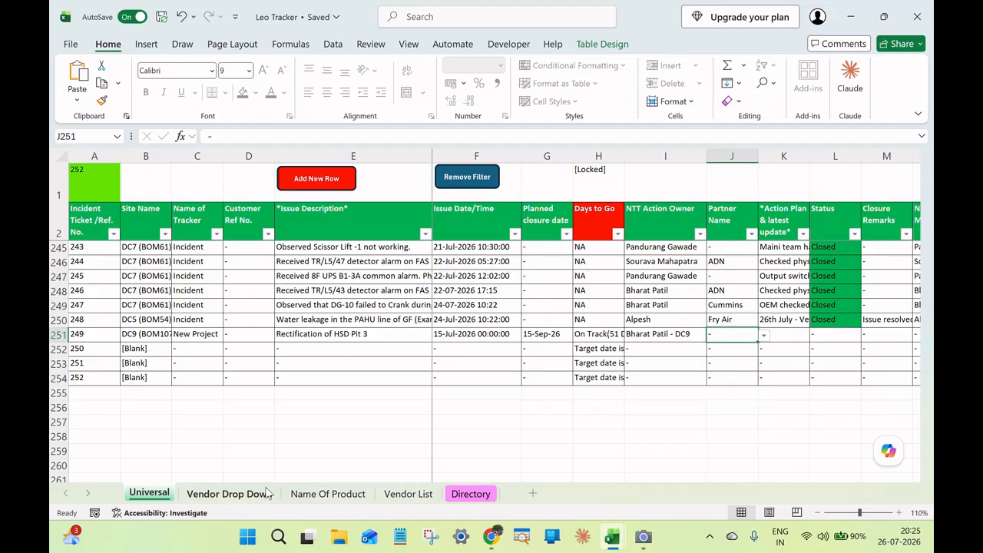
{"action": "scroll", "coordinate": [222, 376], "scroll_direction": "down", "scroll_amount": 13}
{"action": "scroll", "coordinate": [222, 376], "scroll_direction": "down", "scroll_amount": 11}
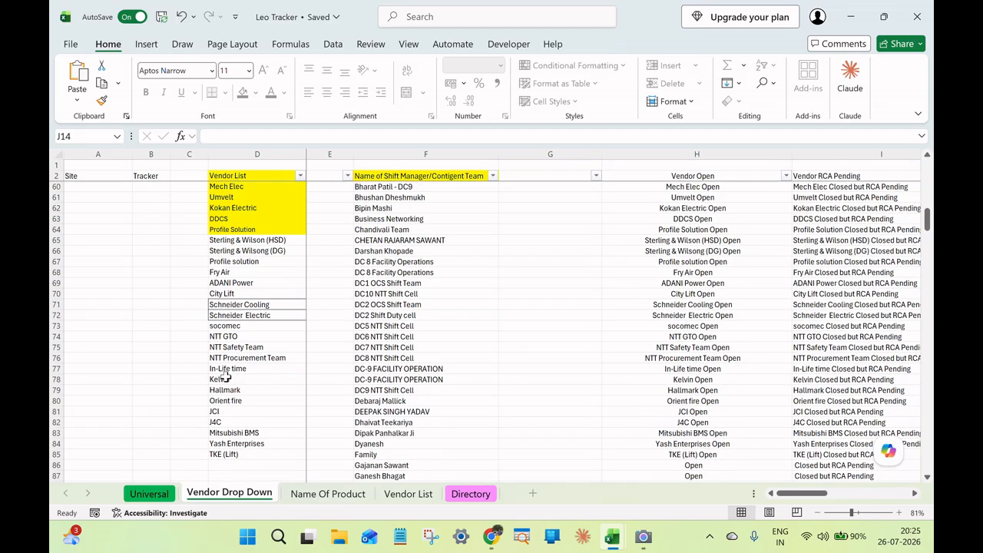
{"action": "left_click", "coordinate": [253, 306]}
{"action": "double_click", "coordinate": [254, 308]}
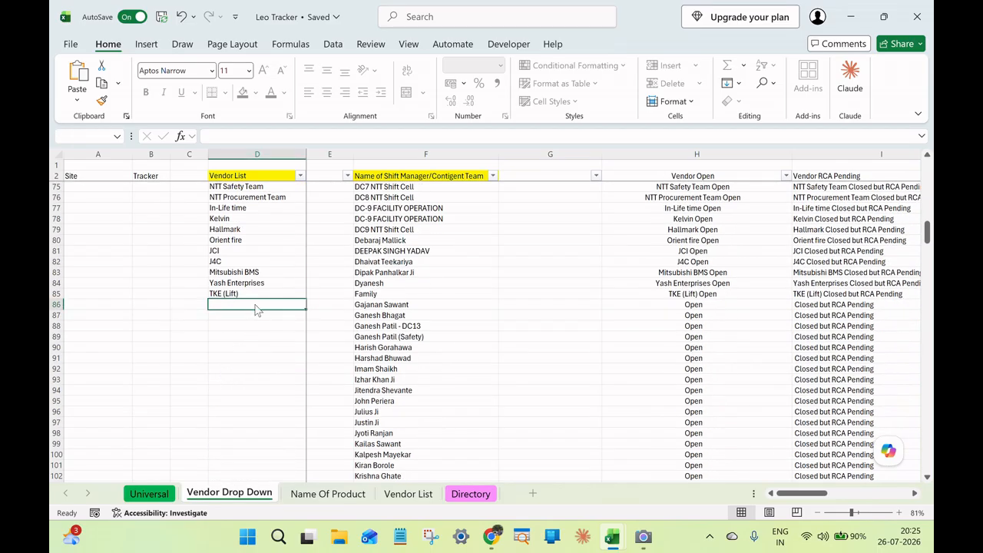
{"action": "left_click", "coordinate": [591, 309]}
Unprotect the Vendor Drop Down sheet by entering the sheet password.
{"action": "left_click", "coordinate": [388, 48]}
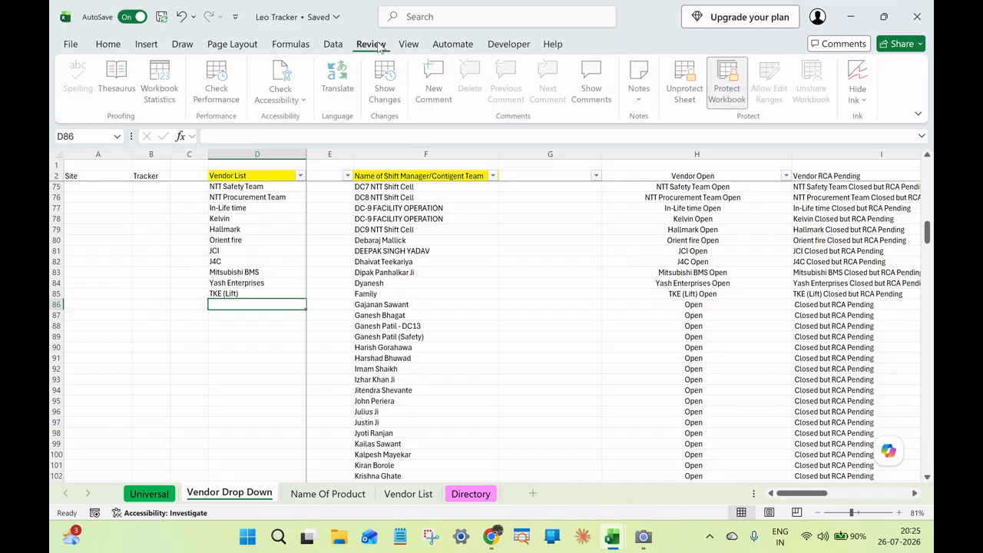
{"action": "left_click", "coordinate": [697, 74]}
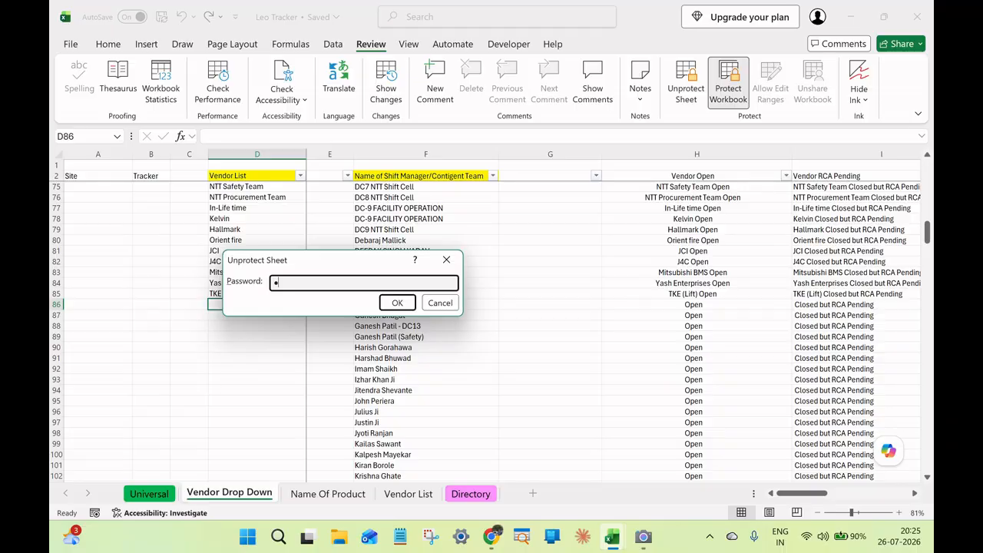
{"action": "key", "text": "Return"}
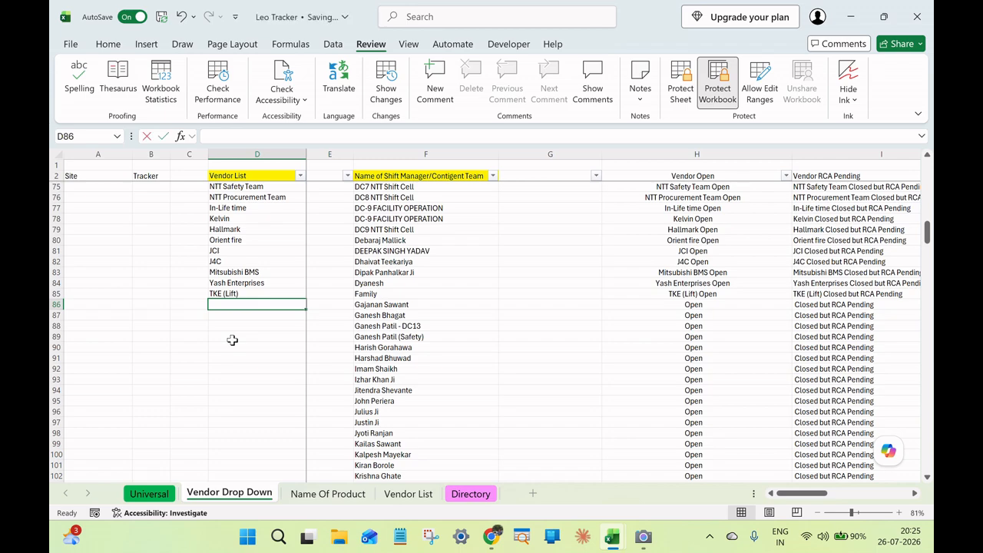
Add Precision Engineering to the Vendor List in cell D86.
{"action": "type", "text": "Preci"}
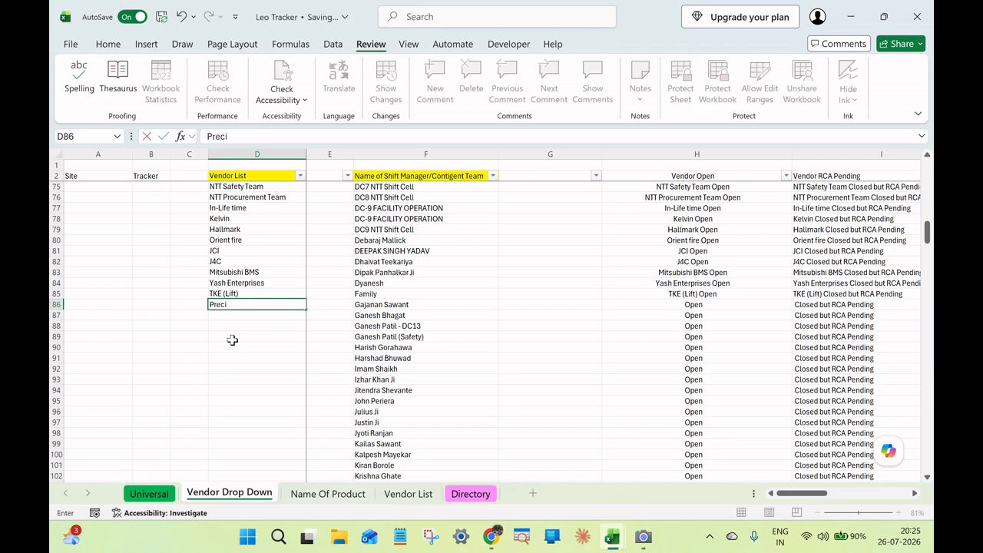
{"action": "type", "text": "sion Engineering"}
{"action": "key", "text": "ctrl+Return"}
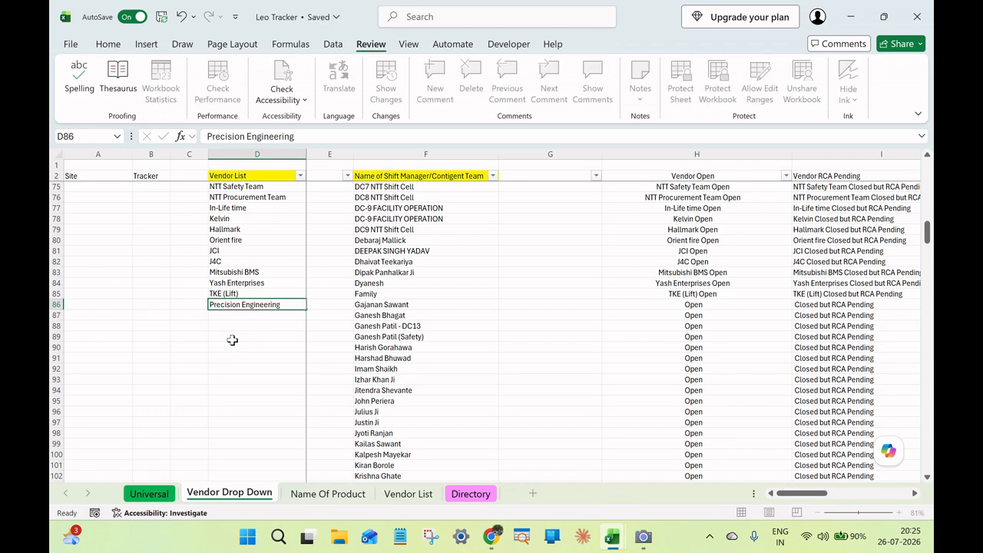
{"action": "key", "text": "Return"}
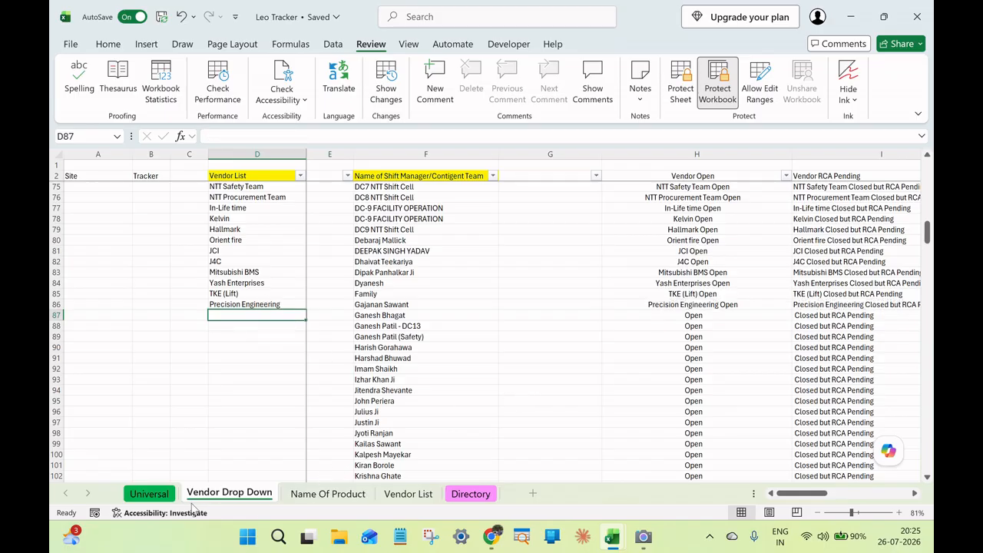
Return to the Universal sheet and set ticket 249's Partner Name to Precision Engineering.
{"action": "left_click", "coordinate": [149, 494]}
{"action": "left_click", "coordinate": [733, 334]}
{"action": "left_click", "coordinate": [763, 335]}
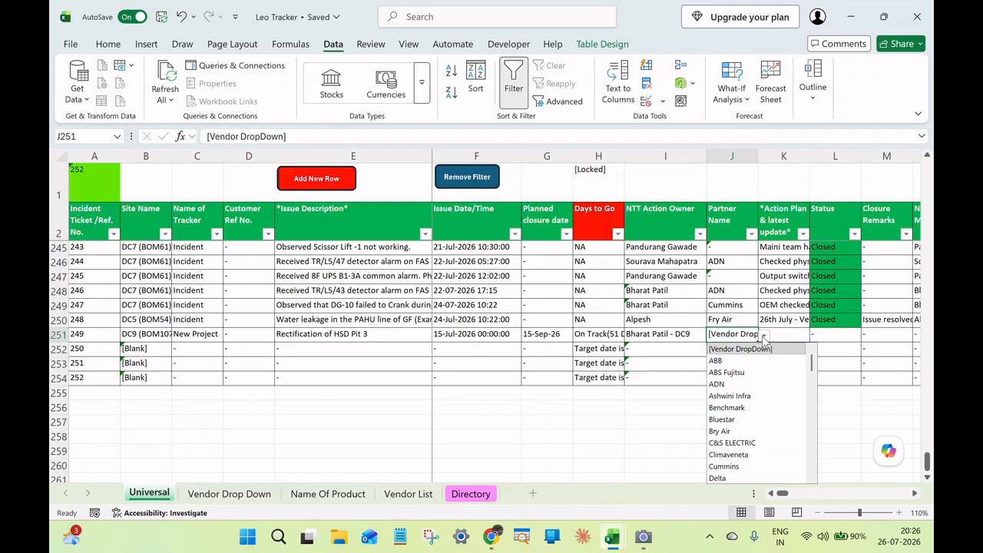
{"action": "left_click_drag", "start_coordinate": [811, 363], "coordinate": [819, 476]}
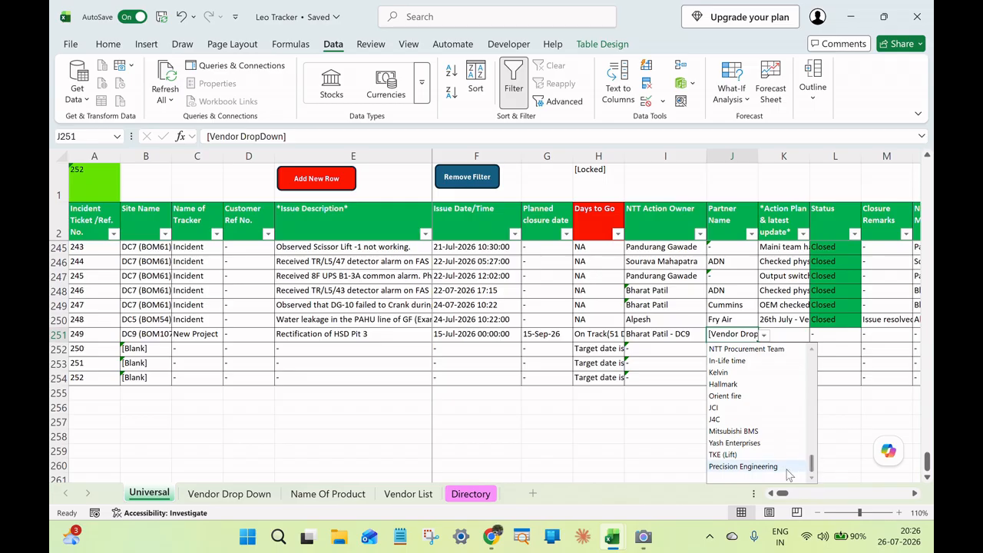
{"action": "left_click", "coordinate": [786, 469]}
Start ticket 249's action plan with "1. Sterling has visited but refused to carry out civil work.".
{"action": "left_click", "coordinate": [774, 335]}
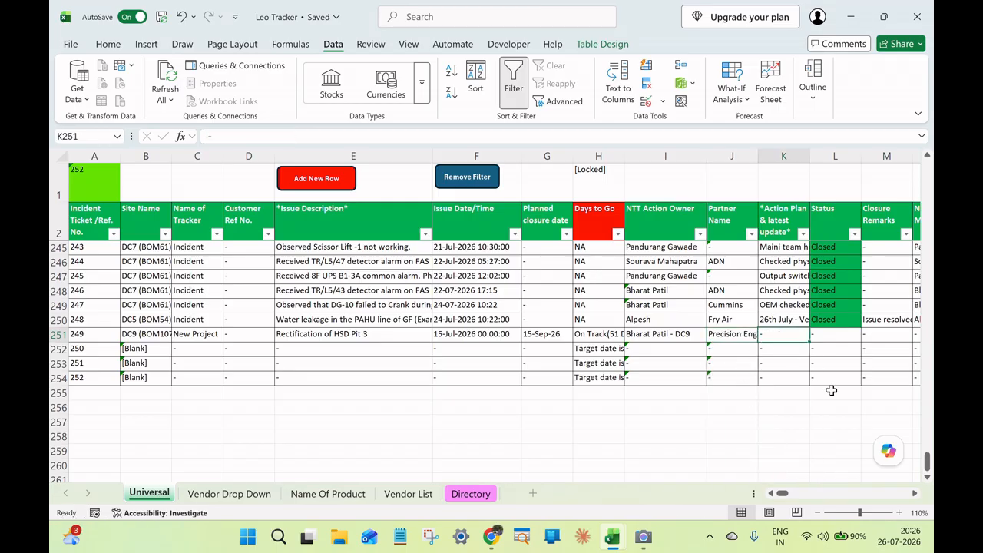
{"action": "left_click", "coordinate": [913, 494]}
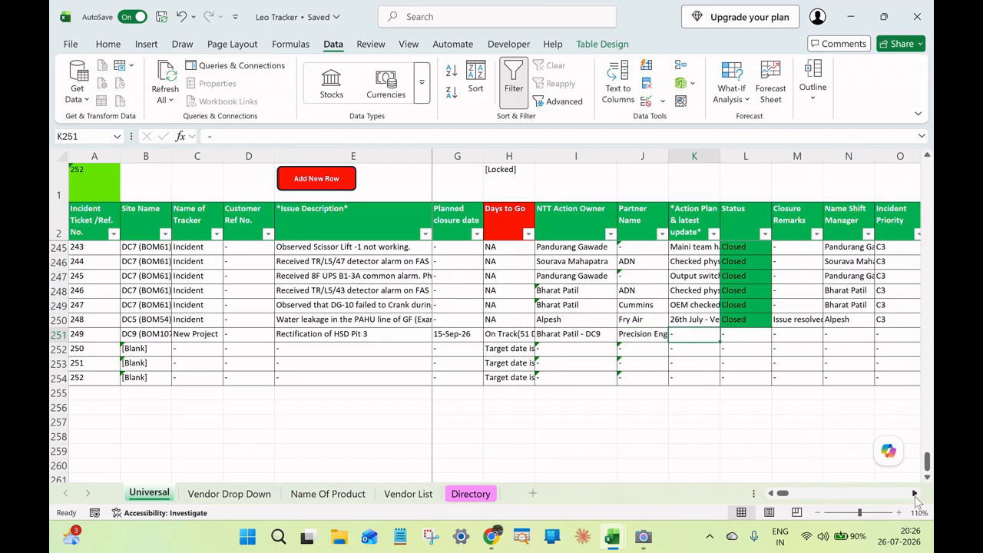
{"action": "left_click", "coordinate": [221, 137]}
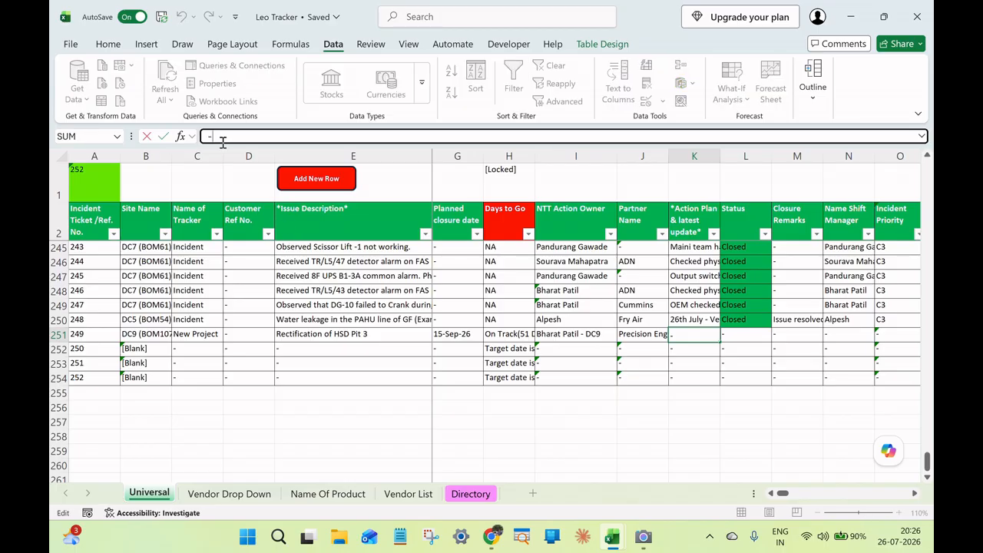
{"action": "type", "text": "1. Stermlin"}
{"action": "key", "text": "BackSpace"}
{"action": "key", "text": "BackSpace"}
{"action": "type", "text": "ling has vis"}
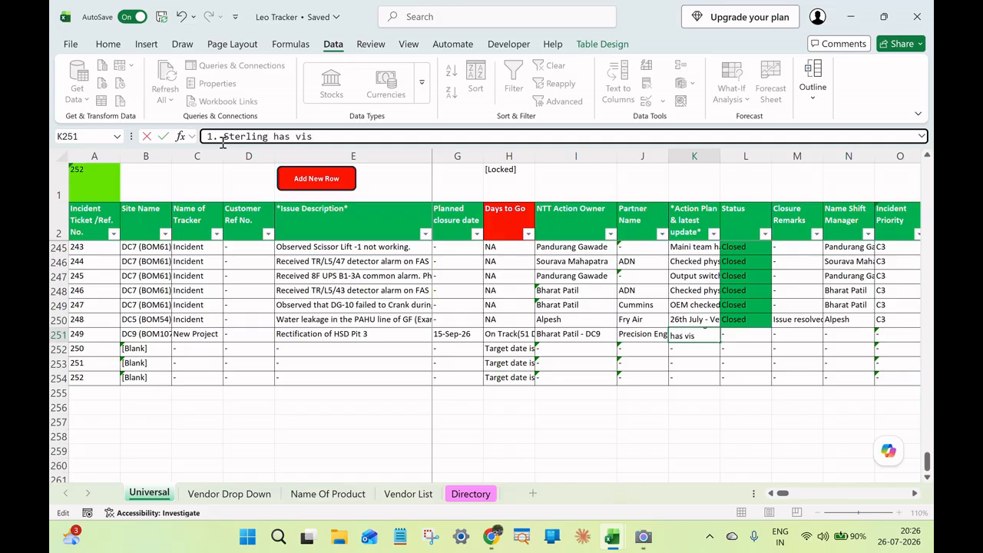
{"action": "type", "text": "ited but refused "}
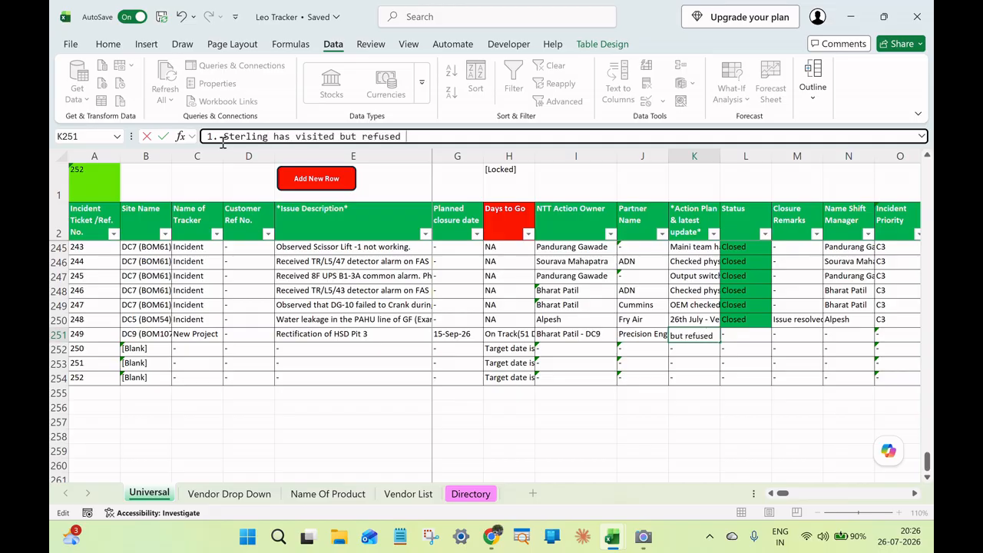
{"action": "type", "text": "to a"}
{"action": "type", "text": "arry out civi"}
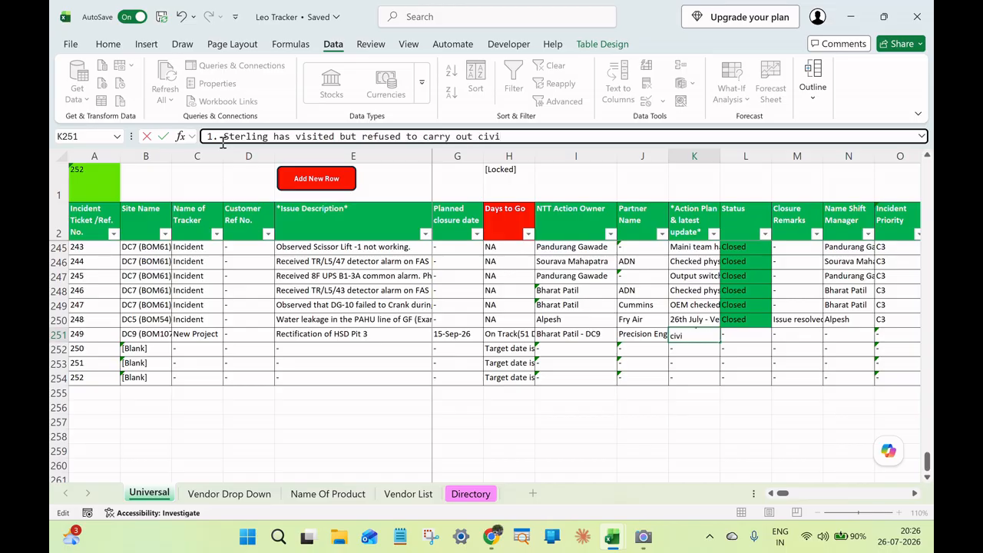
{"action": "type", "text": "l work. The"}
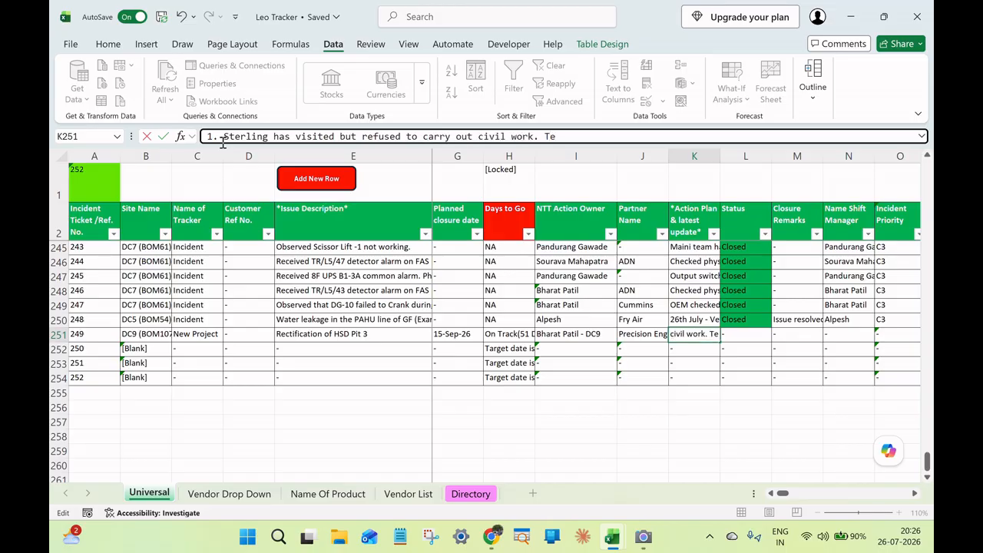
{"action": "type", "text": "y are only r"}
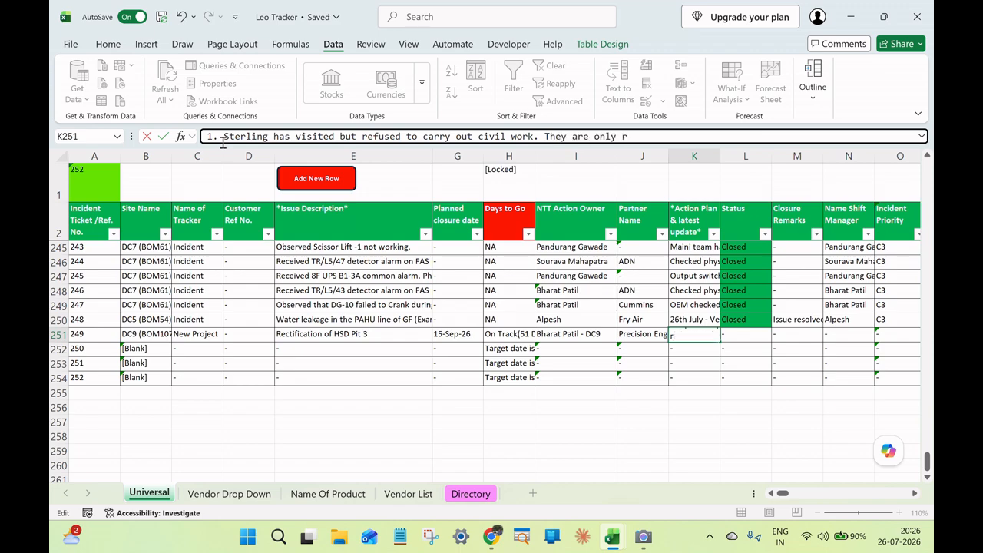
{"action": "type", "text": "eady to work for"}
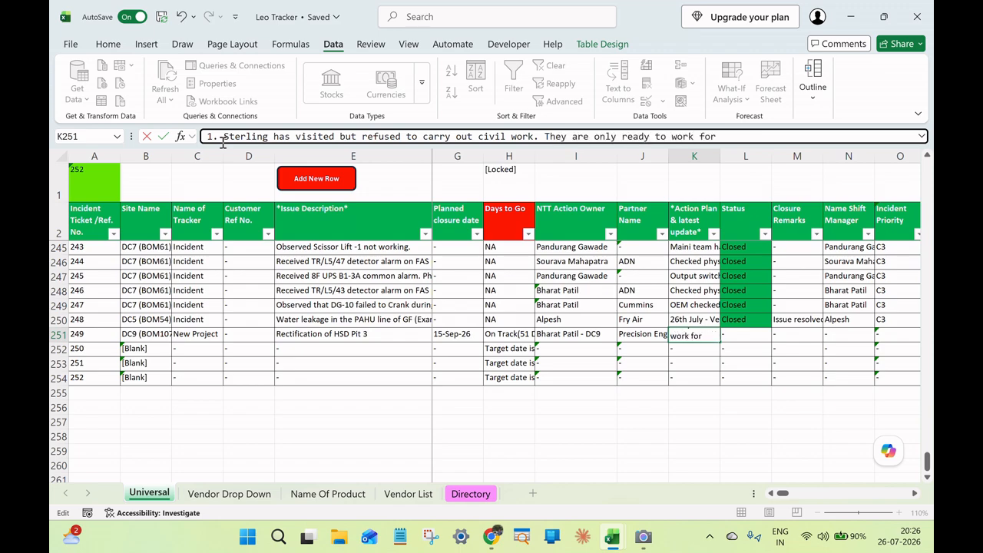
{"action": "type", "text": " Piping and r"}
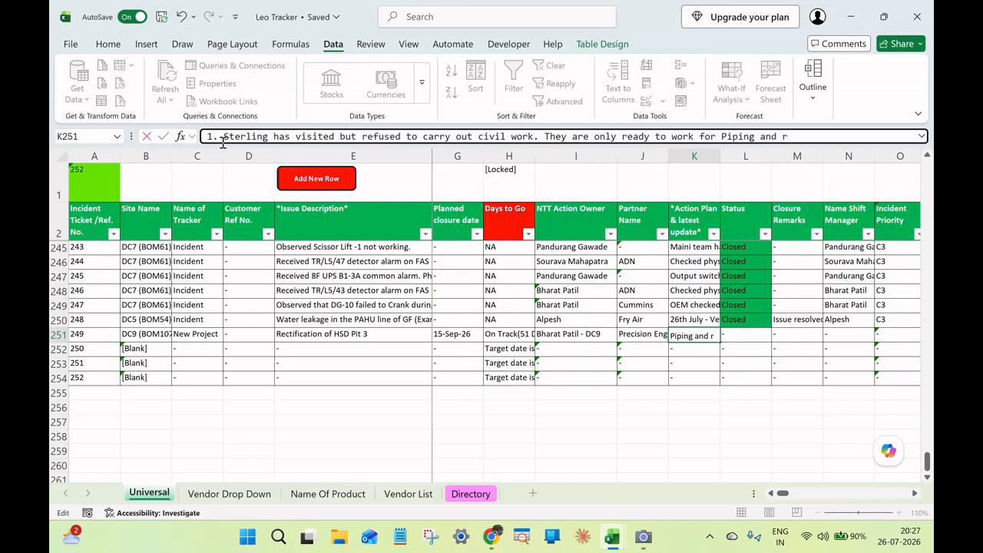
{"action": "type", "text": "est of the thig"}
Continue the action plan's first point with "They are only ready to work for Piping and rest of the things.".
{"action": "key", "text": "BackSpace"}
{"action": "type", "text": "ngs."}
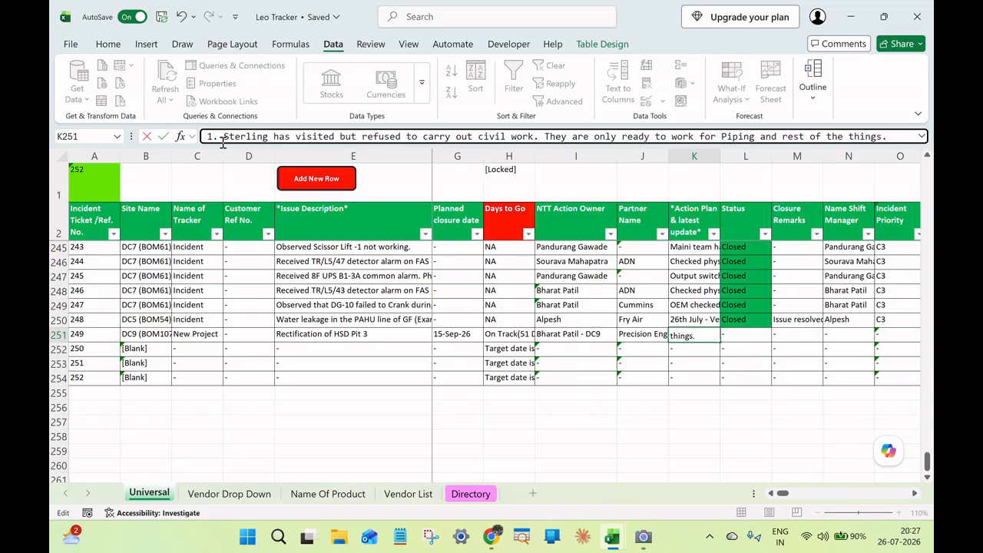
Add a new line to ticket 249's action plan: "2. 2nd Vendor Precision engg visited and they shared offer for 45 lacs for complete job.".
{"action": "key", "text": "alt+Return"}
{"action": "type", "text": "2."}
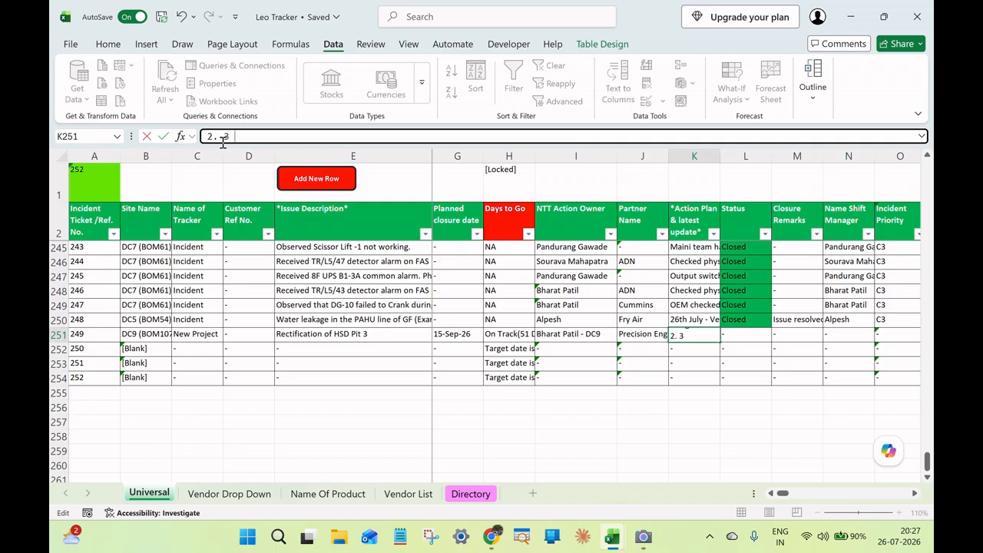
{"action": "type", "text": " 2nd Vendor Precision en"}
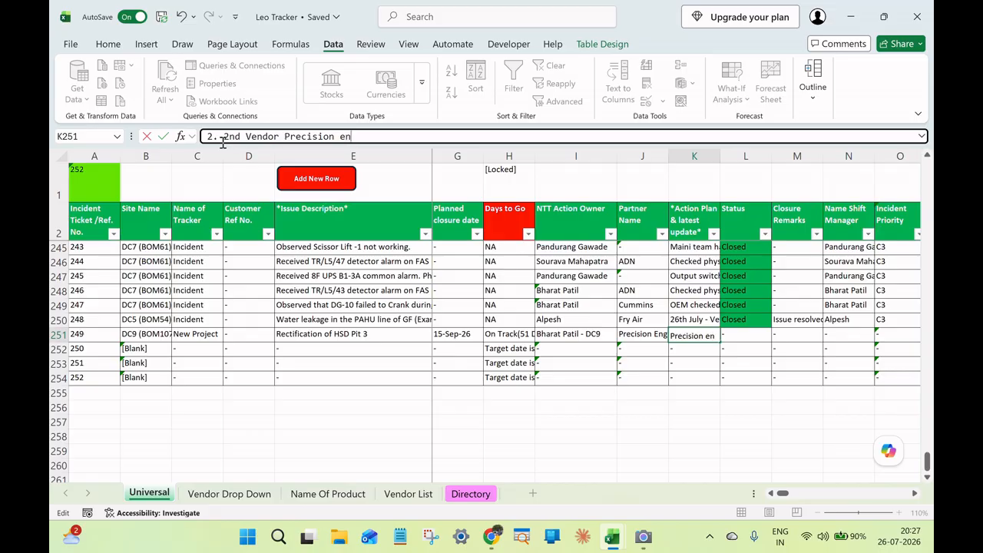
{"action": "type", "text": "gg visited and"}
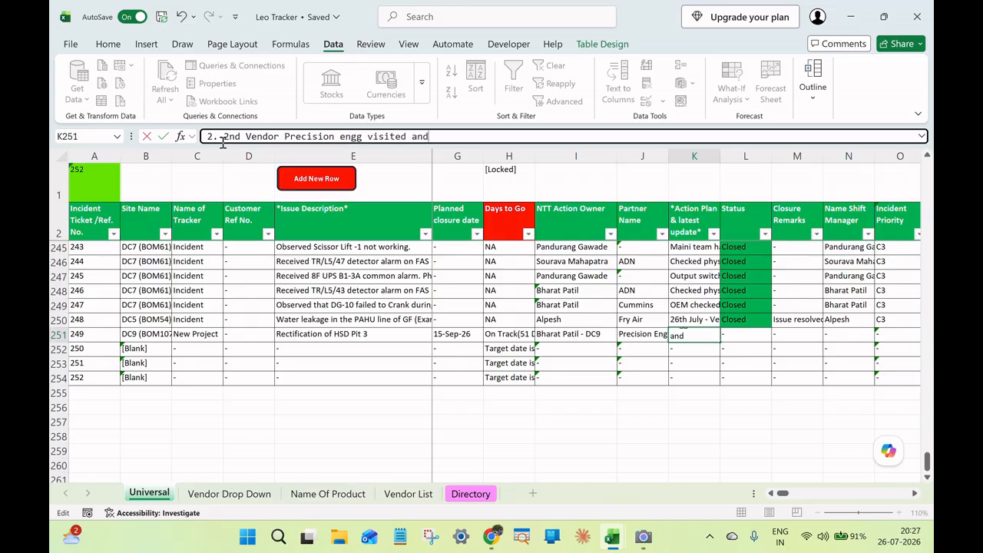
{"action": "type", "text": " they shared offer for 45 l"}
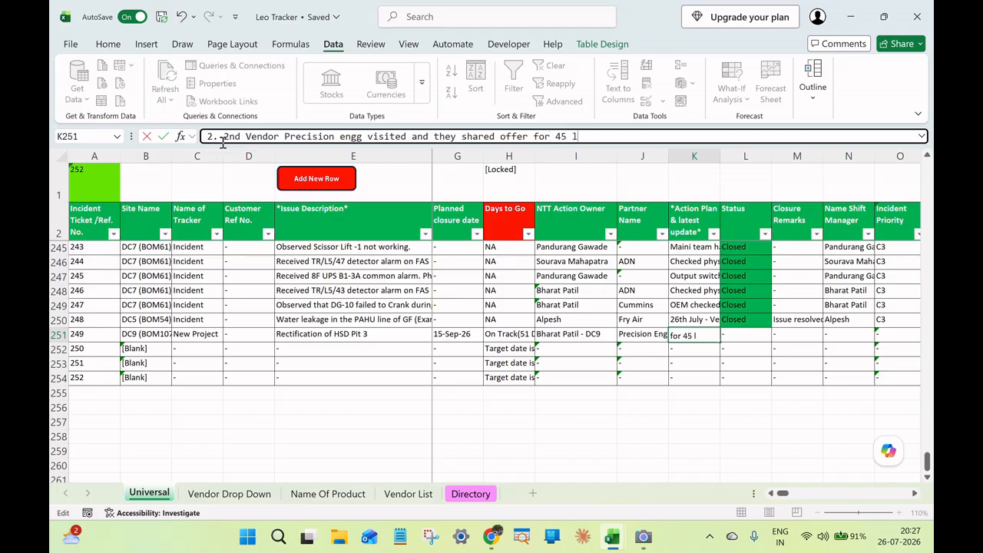
{"action": "type", "text": "acs for complete jo"}
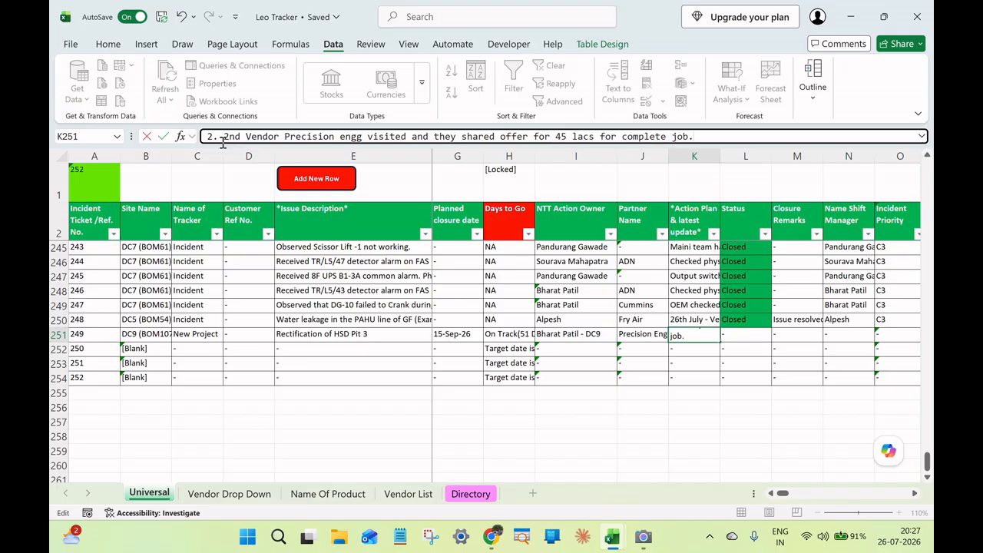
{"action": "type", "text": "b."}
{"action": "key", "text": "Return"}
{"action": "scroll", "coordinate": [222, 140], "scroll_direction": "down", "scroll_amount": 2}
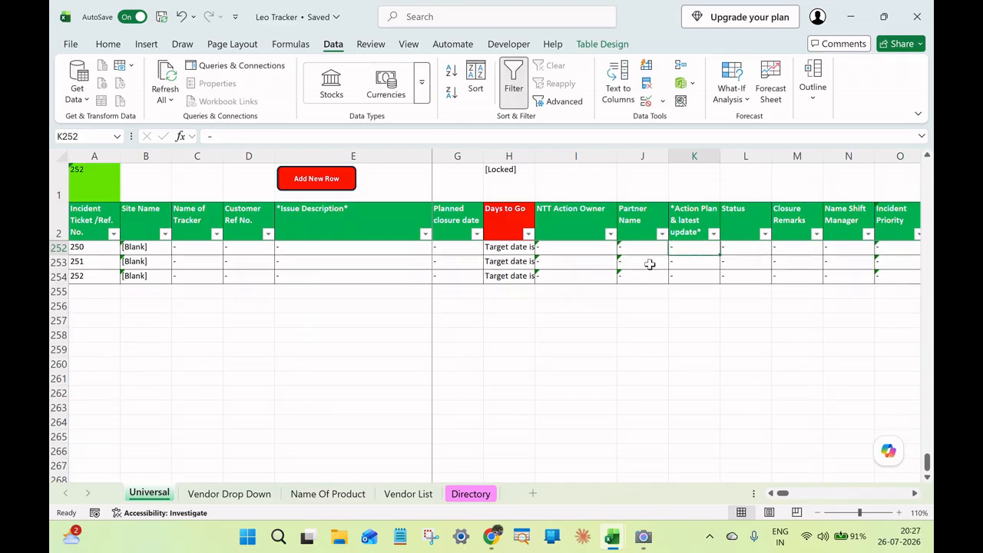
{"action": "scroll", "coordinate": [649, 264], "scroll_direction": "up", "scroll_amount": 2}
{"action": "left_click", "coordinate": [700, 307]}
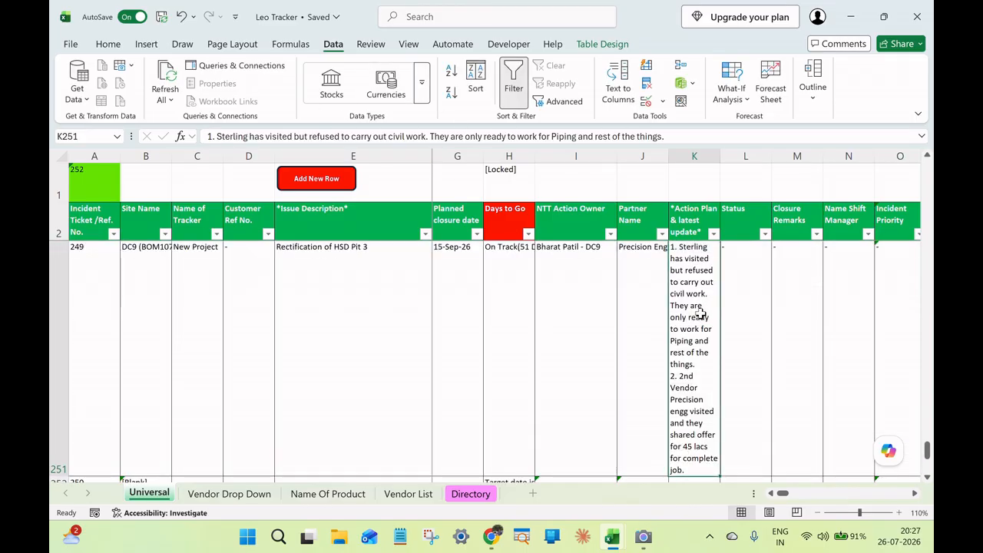
Set the Status of ticket 249 to Open.
{"action": "left_click", "coordinate": [762, 372]}
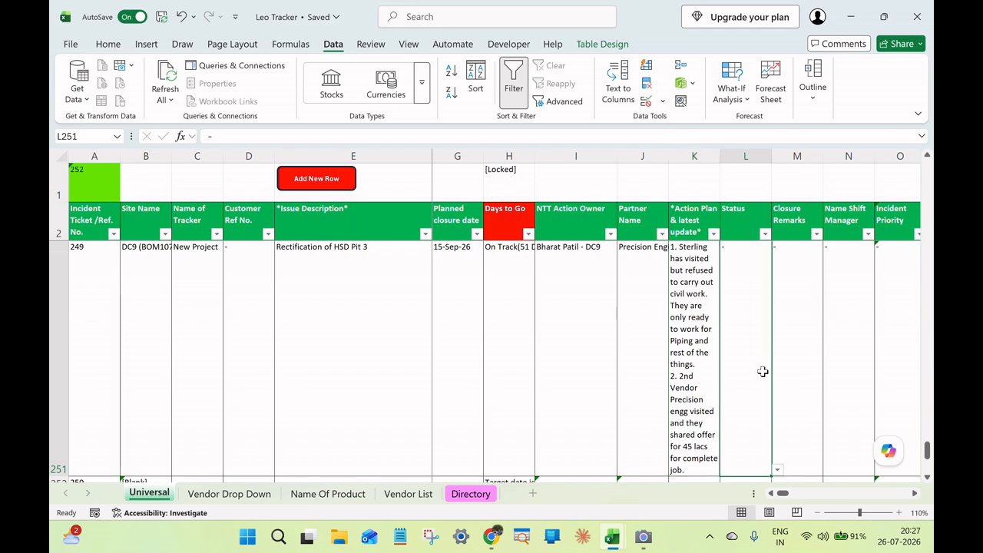
{"action": "left_click", "coordinate": [778, 470]}
{"action": "left_click", "coordinate": [777, 468]}
{"action": "scroll", "coordinate": [754, 298], "scroll_direction": "down", "scroll_amount": 1}
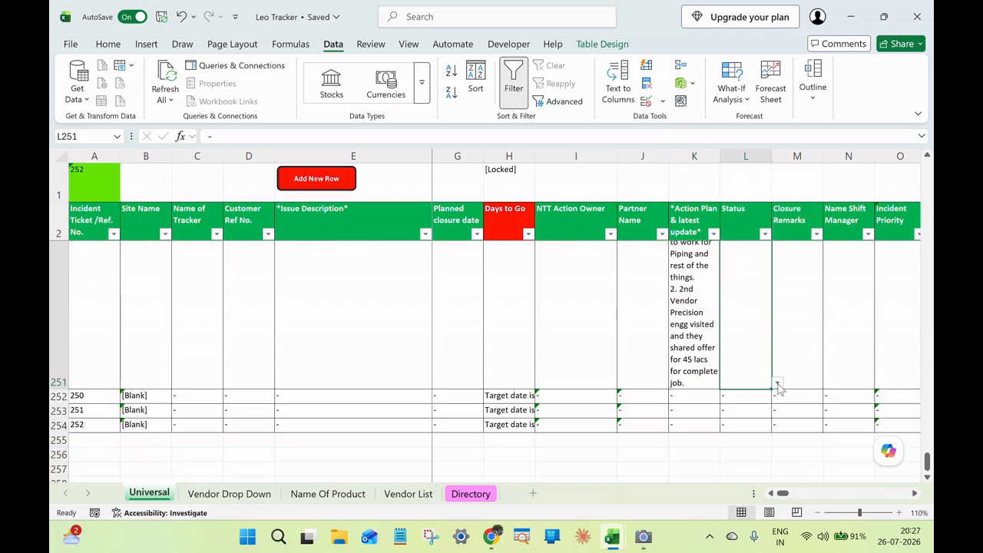
{"action": "left_click", "coordinate": [778, 382]}
{"action": "left_click", "coordinate": [768, 407]}
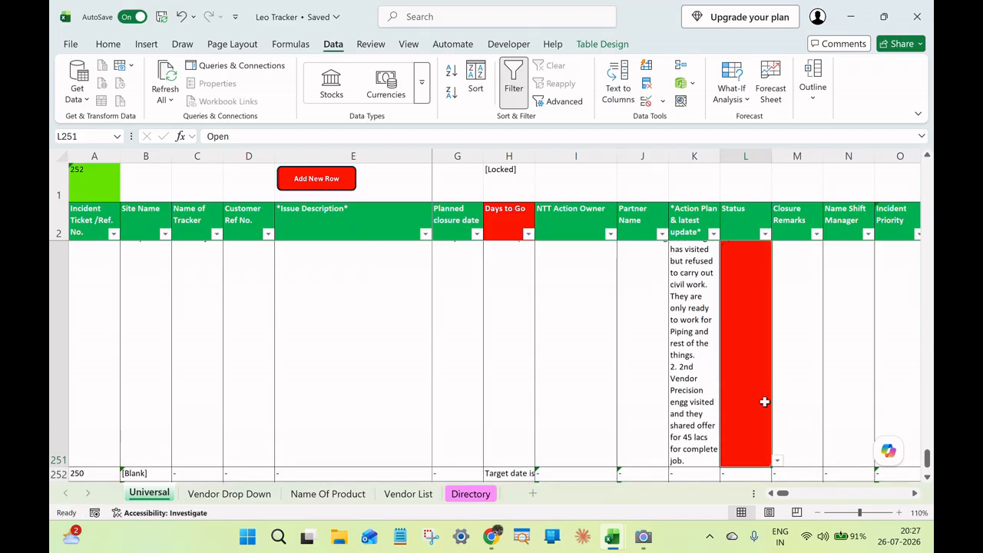
Insert the date heading "26th July'26" on its own line above the two points in ticket 249's action plan.
{"action": "scroll", "coordinate": [785, 495], "scroll_direction": "left", "scroll_amount": 1}
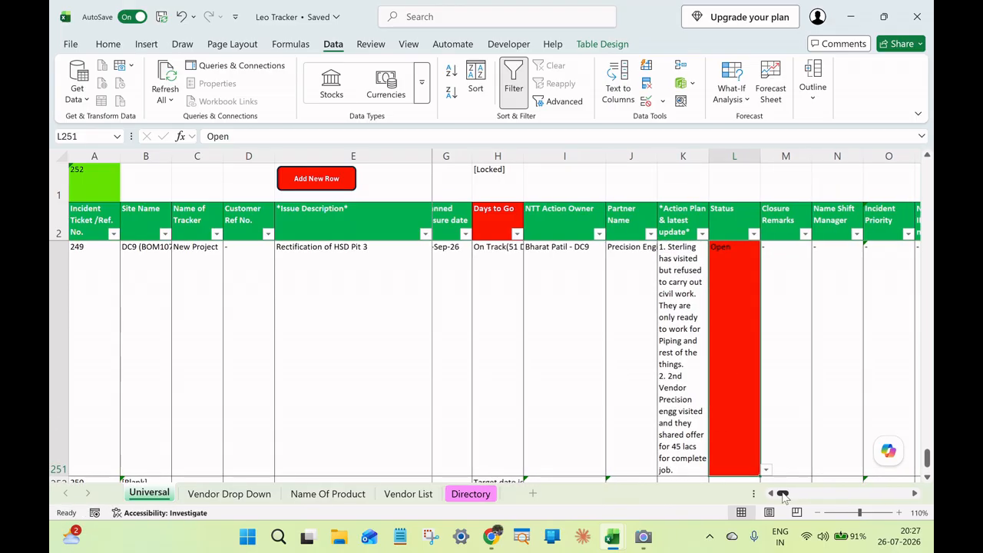
{"action": "left_click", "coordinate": [791, 356]}
{"action": "scroll", "coordinate": [791, 357], "scroll_direction": "down", "scroll_amount": 2}
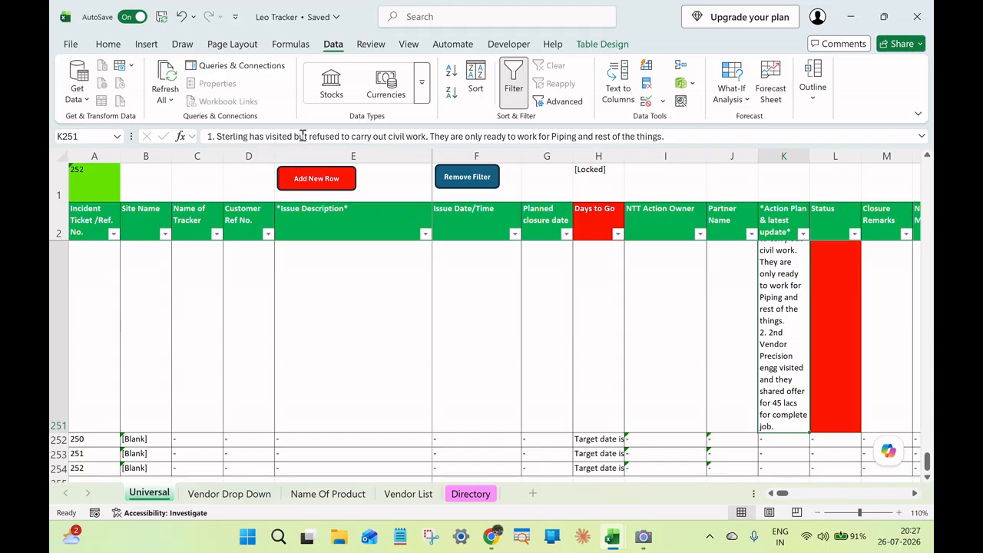
{"action": "left_click", "coordinate": [918, 135]}
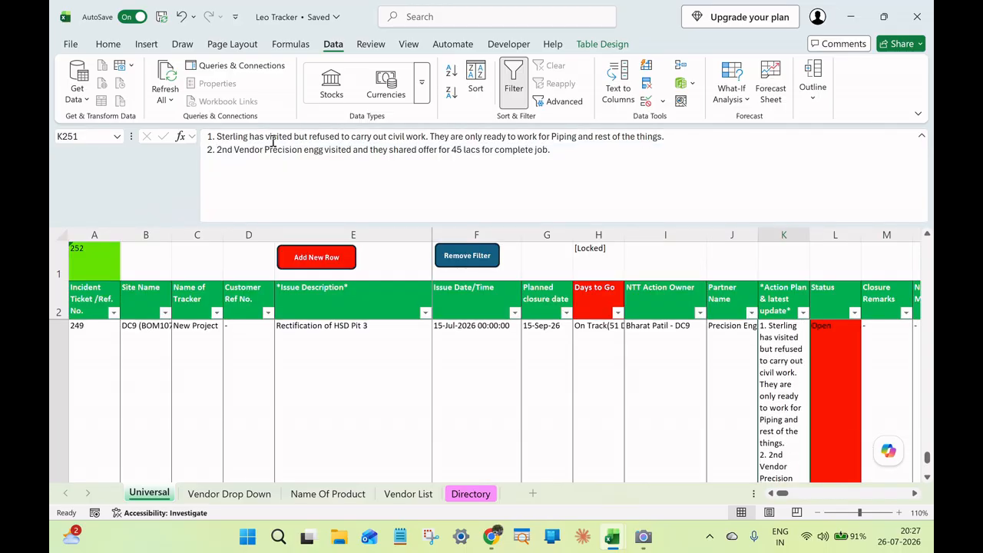
{"action": "left_click", "coordinate": [205, 137]}
{"action": "key", "text": "alt+Return"}
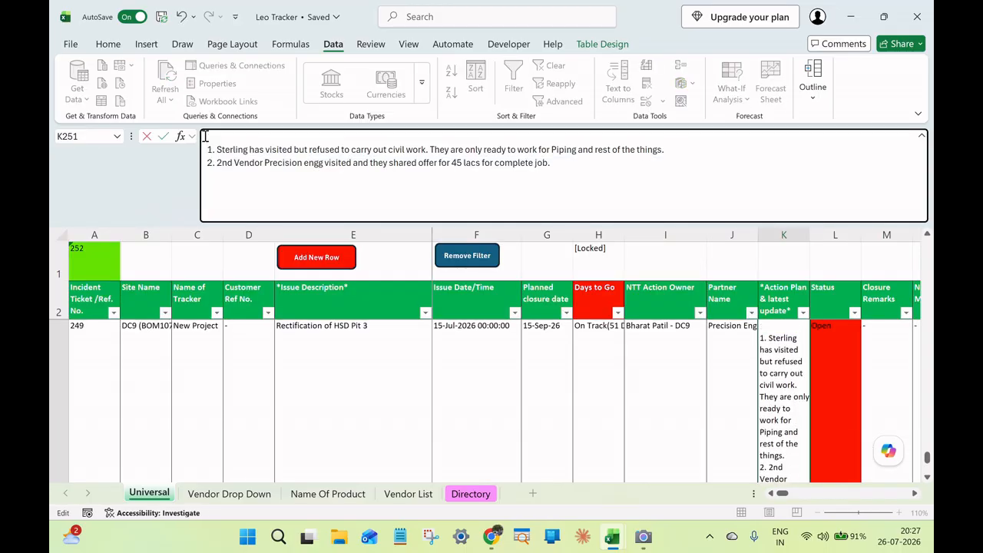
{"action": "type", "text": "26th July'26"}
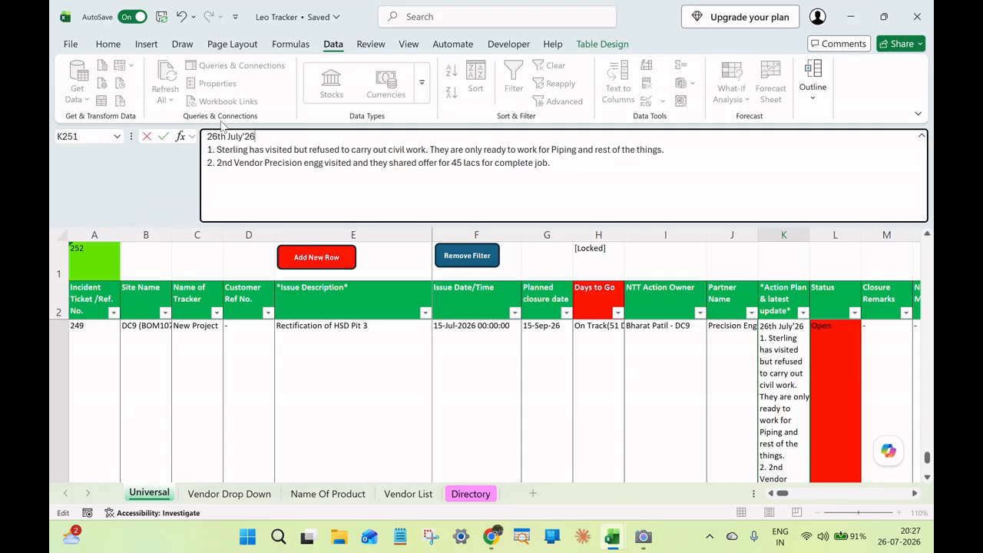
Insert the newer date heading "31st July26:" on a separate line above the 26th July'26 entry in the action plan.
{"action": "left_click", "coordinate": [213, 138]}
{"action": "type", "text": "x"}
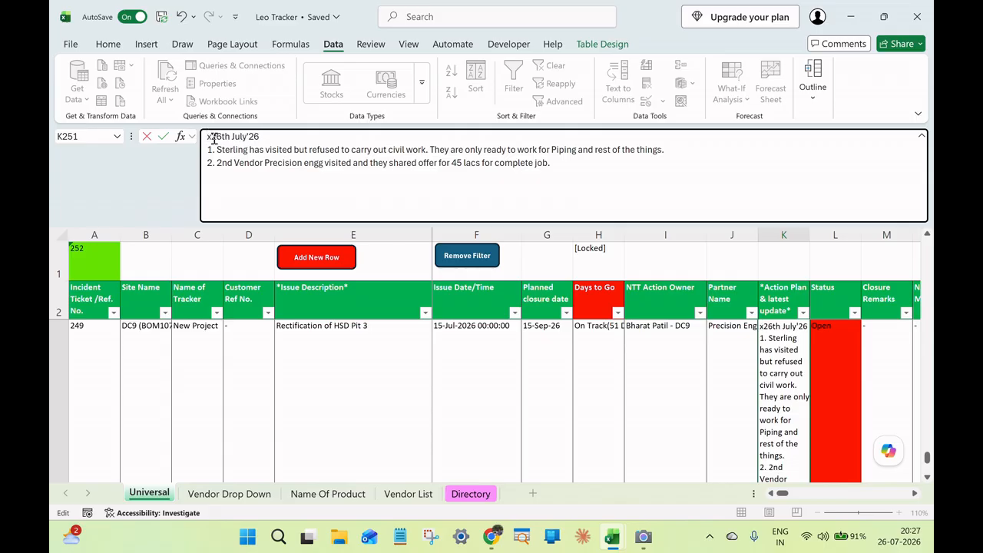
{"action": "key", "text": "alt+Return"}
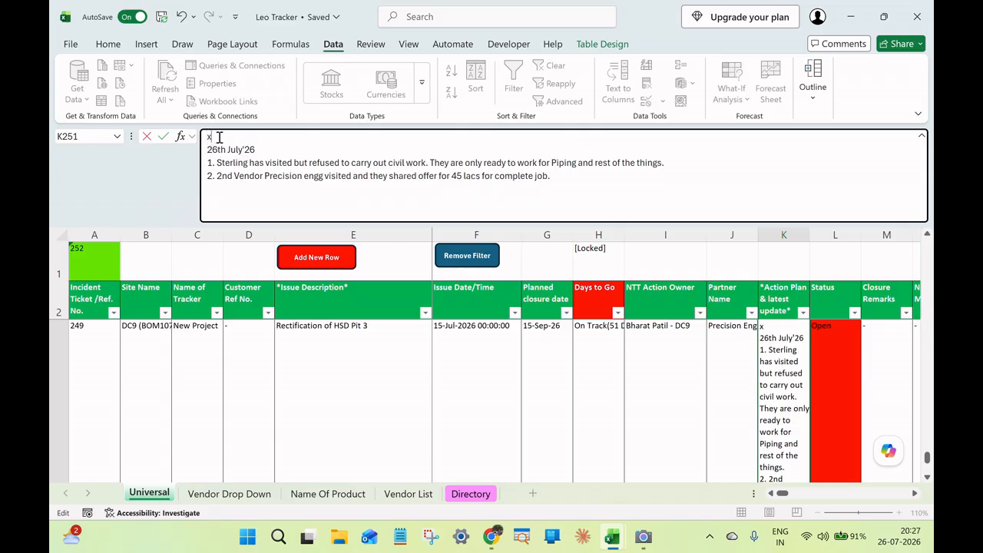
{"action": "type", "text": "1w"}
{"action": "type", "text": "t Juu"}
{"action": "type", "text": "y26"}
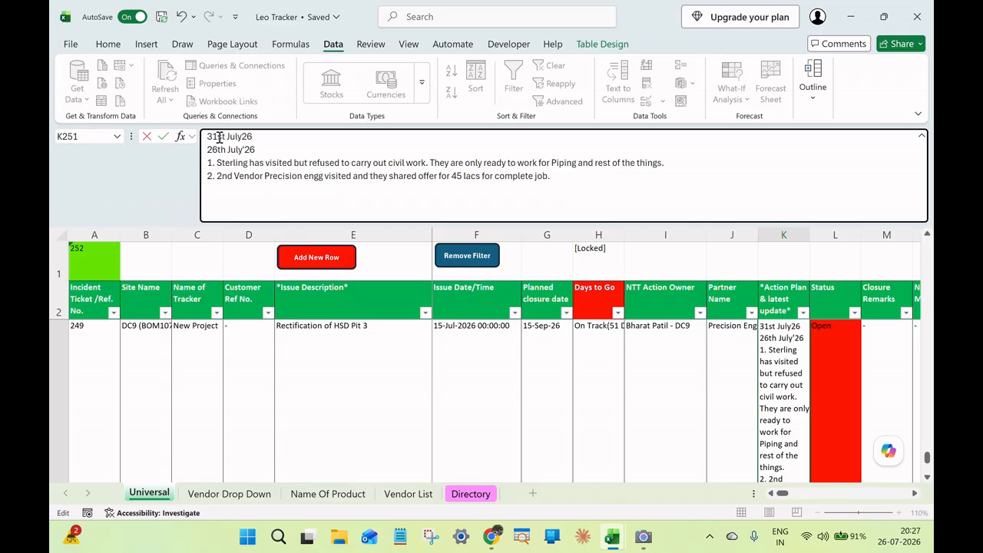
{"action": "type", "text": ":"}
{"action": "key", "text": "alt+Return"}
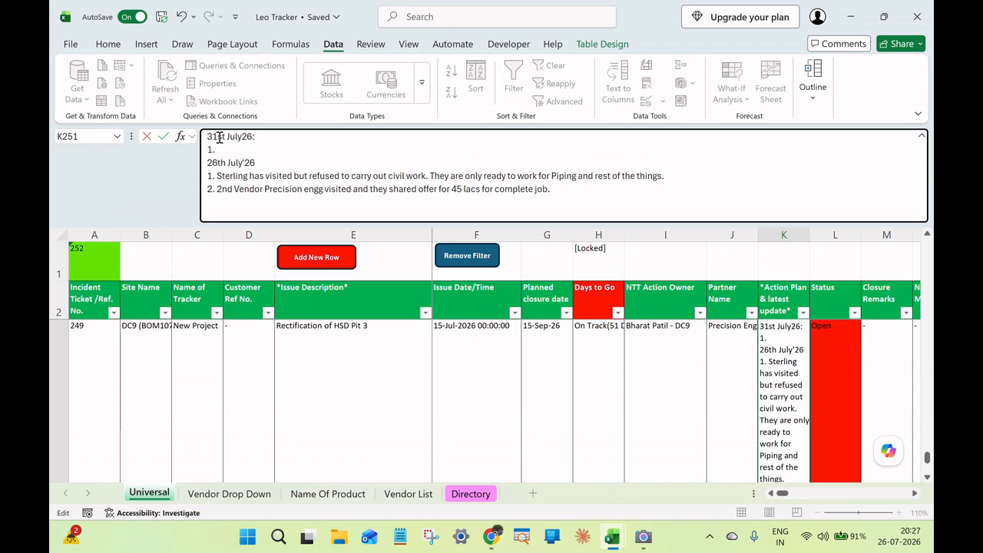
{"action": "type", "text": "1. updat"}
{"action": "key", "text": "BackSpace"}
{"action": "key", "text": "BackSpace"}
{"action": "key", "text": "BackSpace"}
{"action": "key", "text": "BackSpace"}
{"action": "key", "text": "BackSpace"}
{"action": "key", "text": "BackSpace"}
{"action": "key", "text": "BackSpace"}
{"action": "key", "text": "BackSpace"}
{"action": "key", "text": "BackSpace"}
{"action": "key", "text": "BackSpace"}
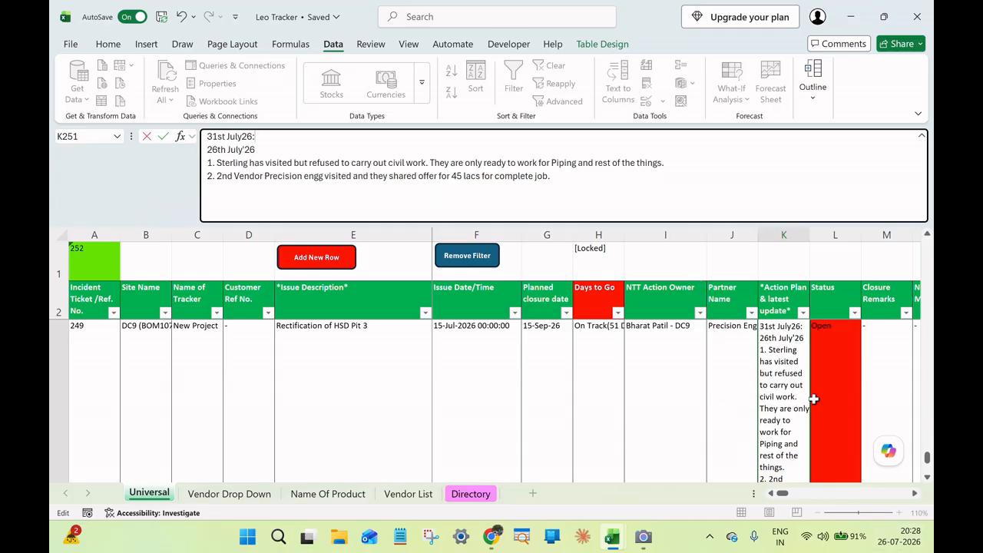
Commit the edited action plan for ticket 249 and collapse the expanded formula bar.
{"action": "left_click", "coordinate": [814, 399]}
{"action": "left_click", "coordinate": [922, 136]}
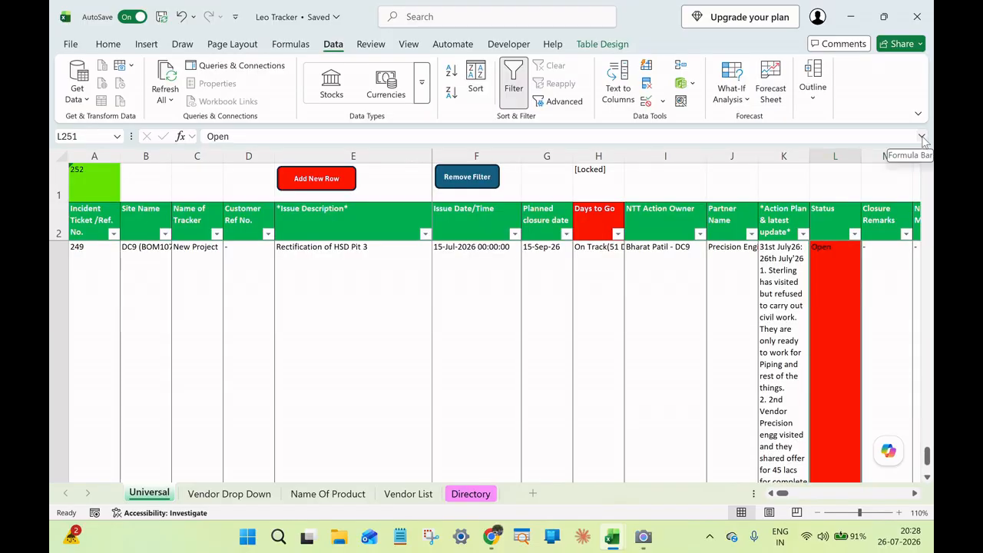
{"action": "left_click", "coordinate": [922, 136]}
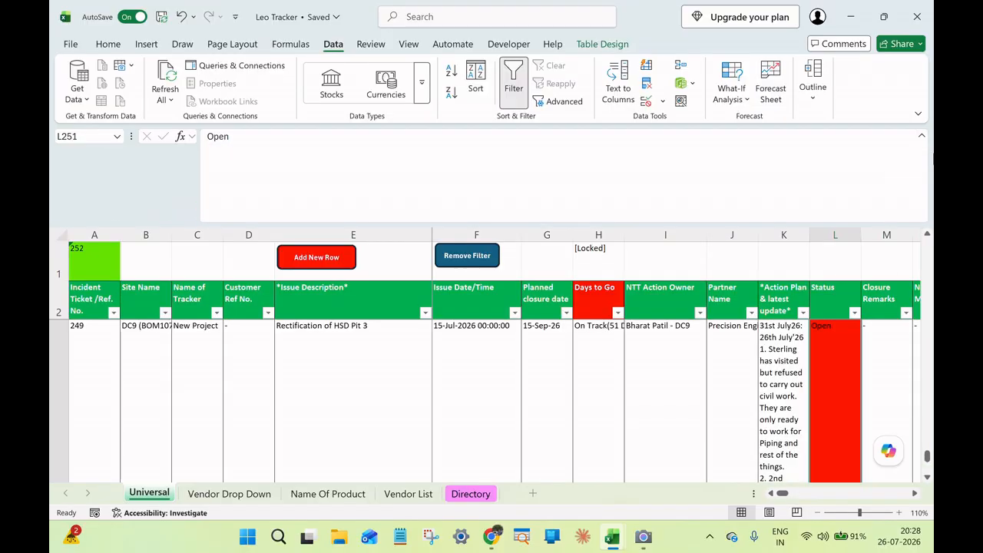
{"action": "left_click", "coordinate": [921, 136]}
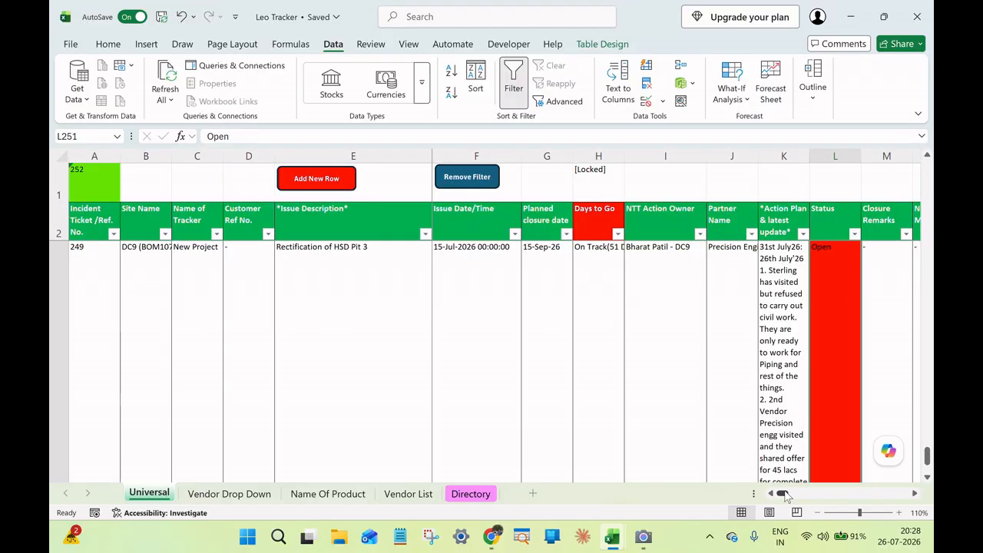
{"action": "scroll", "coordinate": [230, 348], "scroll_direction": "down", "scroll_amount": 1}
{"action": "scroll", "coordinate": [230, 348], "scroll_direction": "down", "scroll_amount": 1}
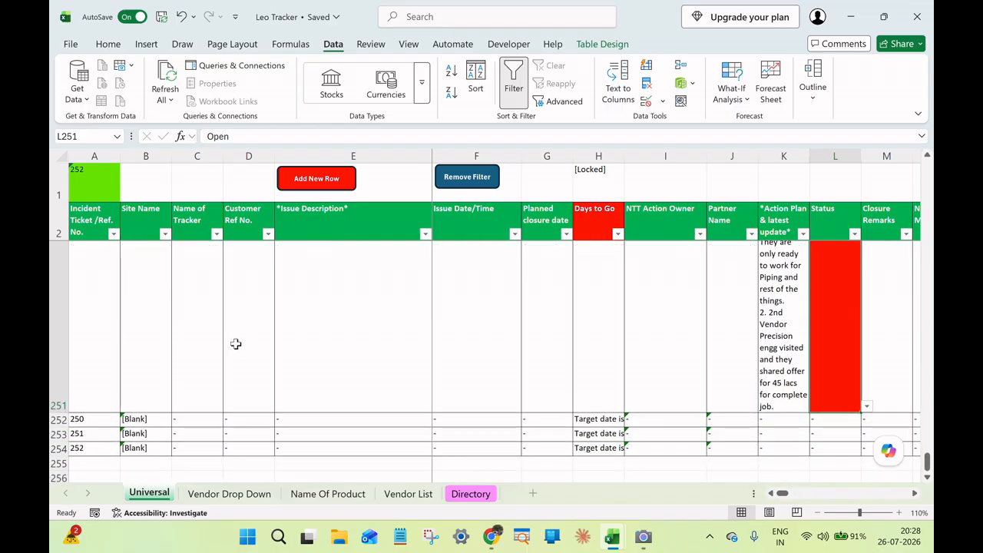
Review ticket 249 and the Partner Name of blank ticket 250, consult the Vendor List sheet, and return to the Universal sheet.
{"action": "scroll", "coordinate": [237, 343], "scroll_direction": "up", "scroll_amount": 3}
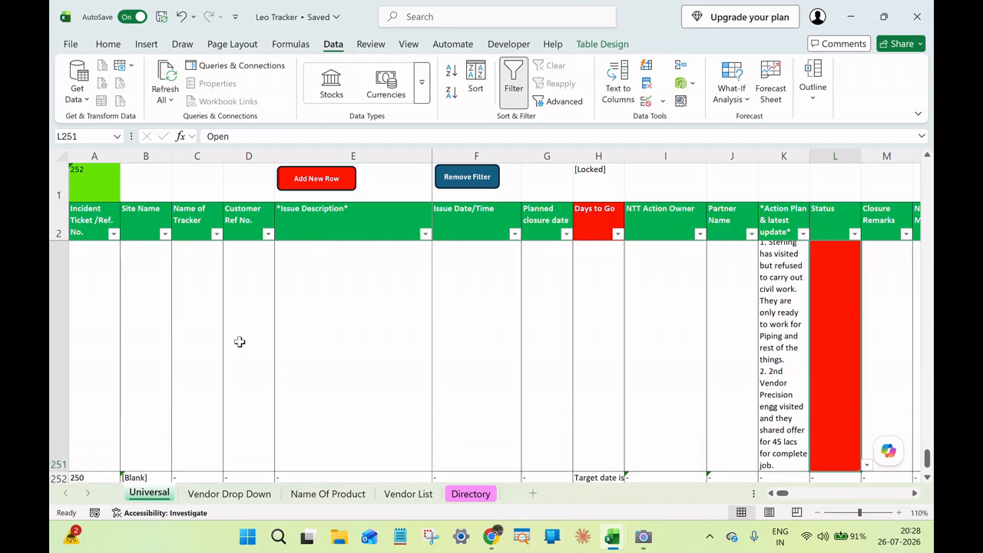
{"action": "scroll", "coordinate": [243, 341], "scroll_direction": "down", "scroll_amount": 1}
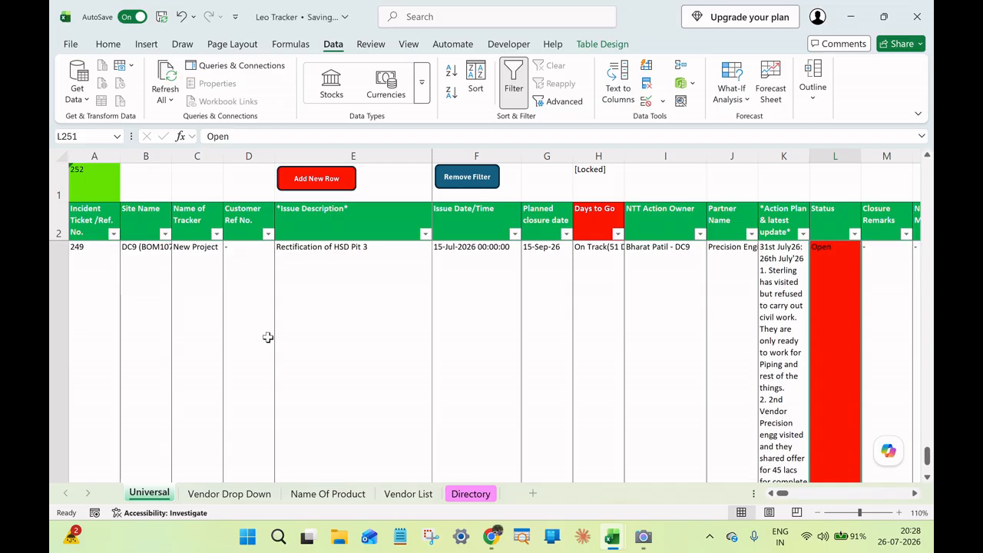
{"action": "scroll", "coordinate": [270, 334], "scroll_direction": "down", "scroll_amount": 1}
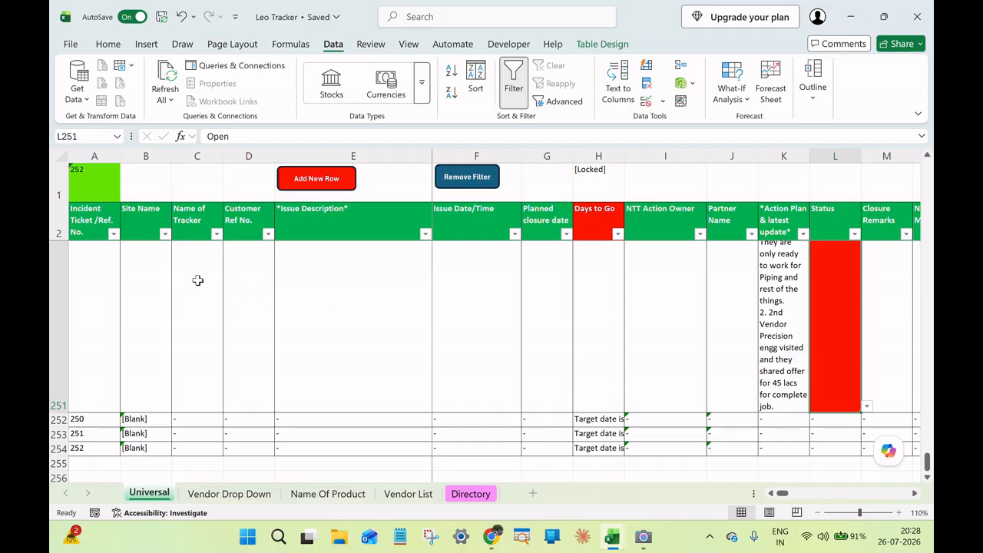
{"action": "scroll", "coordinate": [197, 280], "scroll_direction": "down", "scroll_amount": 1}
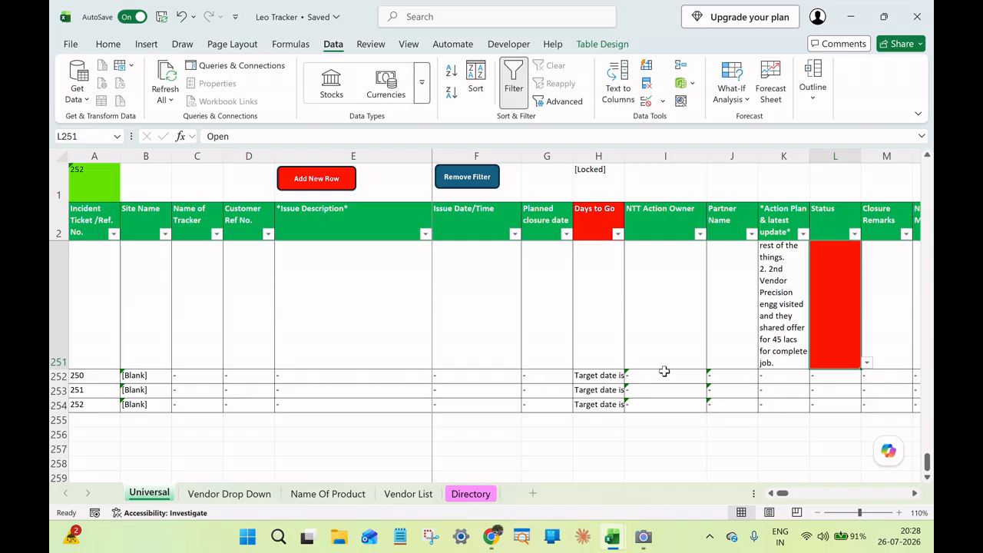
{"action": "left_click", "coordinate": [727, 376]}
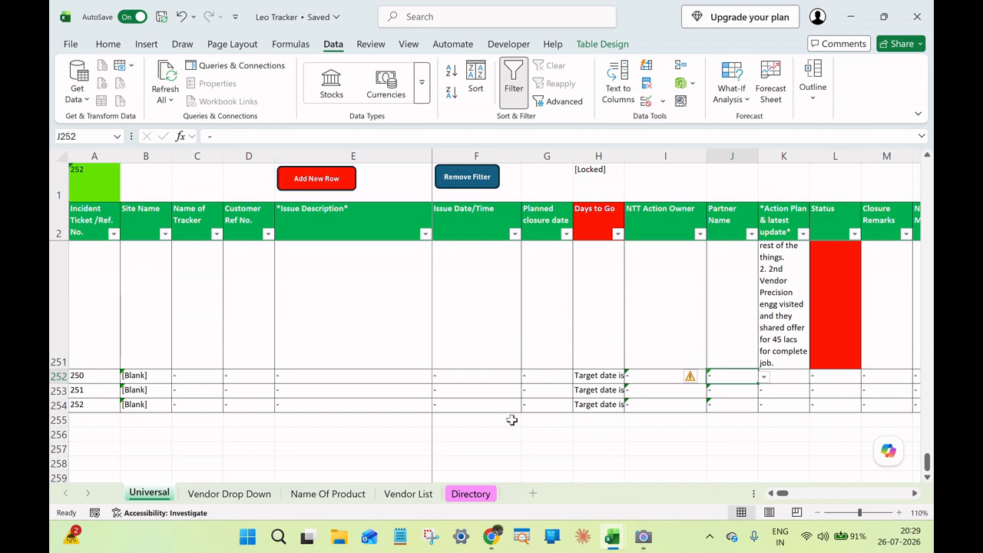
{"action": "left_click", "coordinate": [428, 494]}
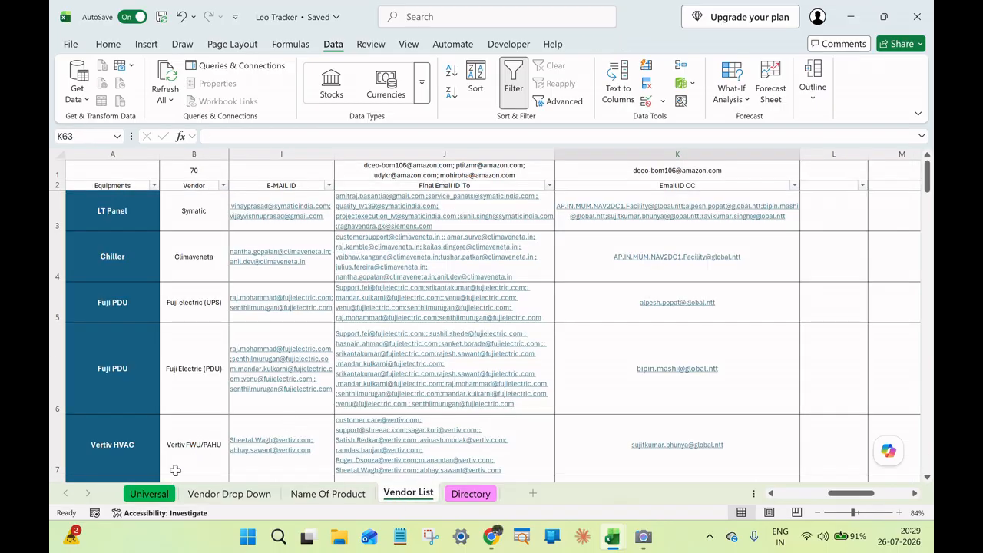
{"action": "left_click", "coordinate": [149, 492]}
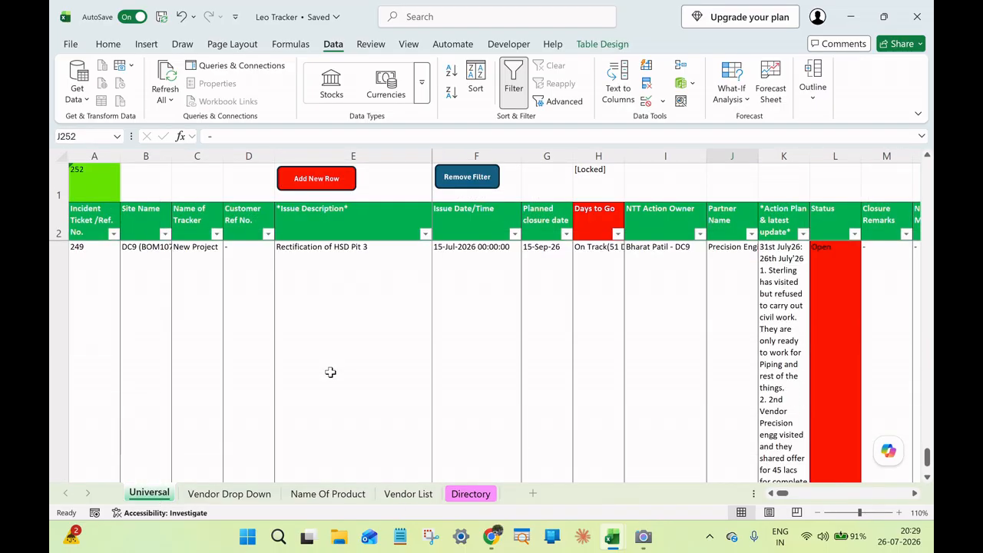
Run Remove Filter on the Universal sheet to reset the tracker view and look over the latest ticket rows.
{"action": "scroll", "coordinate": [330, 371], "scroll_direction": "down", "scroll_amount": 5}
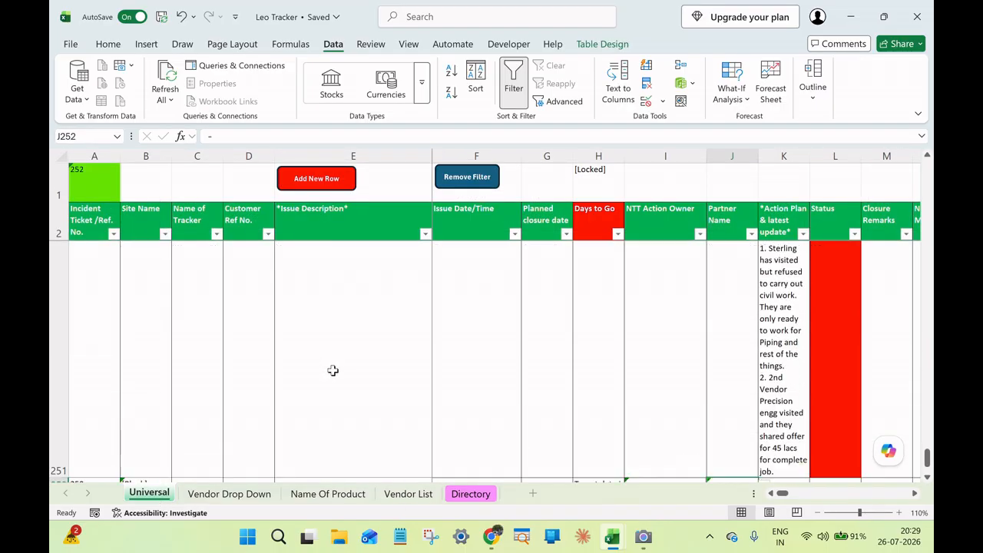
{"action": "left_click", "coordinate": [463, 178]}
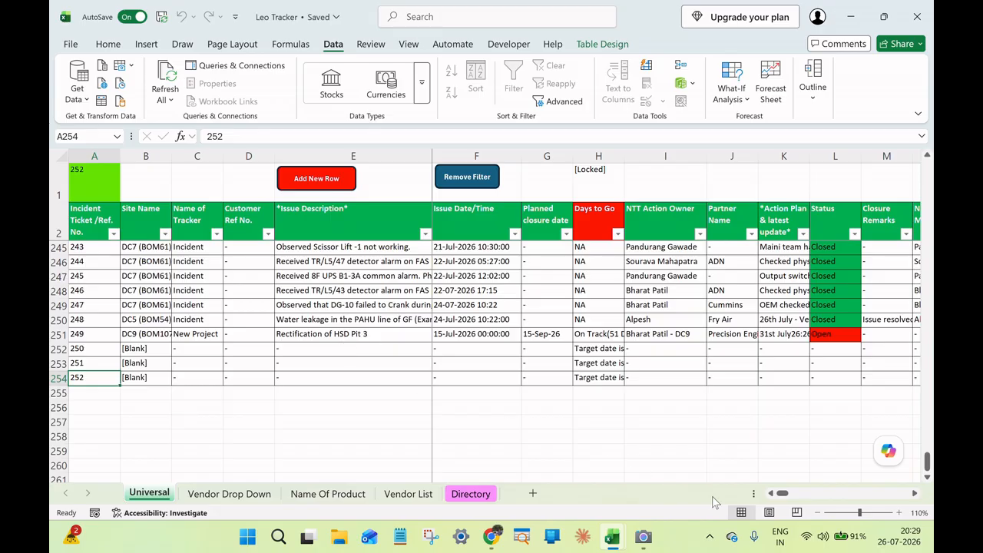
{"action": "scroll", "coordinate": [258, 314], "scroll_direction": "up", "scroll_amount": 1}
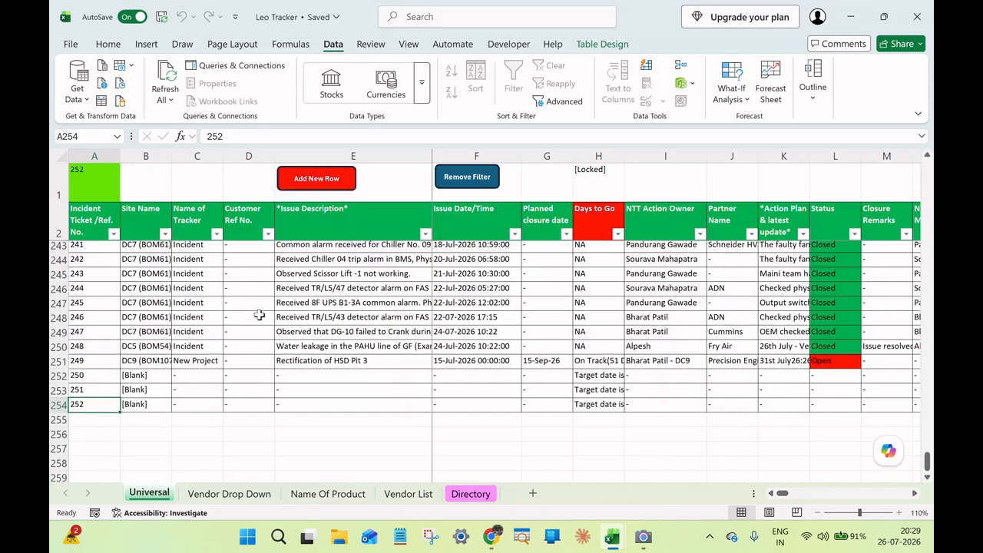
{"action": "scroll", "coordinate": [259, 315], "scroll_direction": "up", "scroll_amount": 1}
{"action": "scroll", "coordinate": [261, 313], "scroll_direction": "down", "scroll_amount": 3}
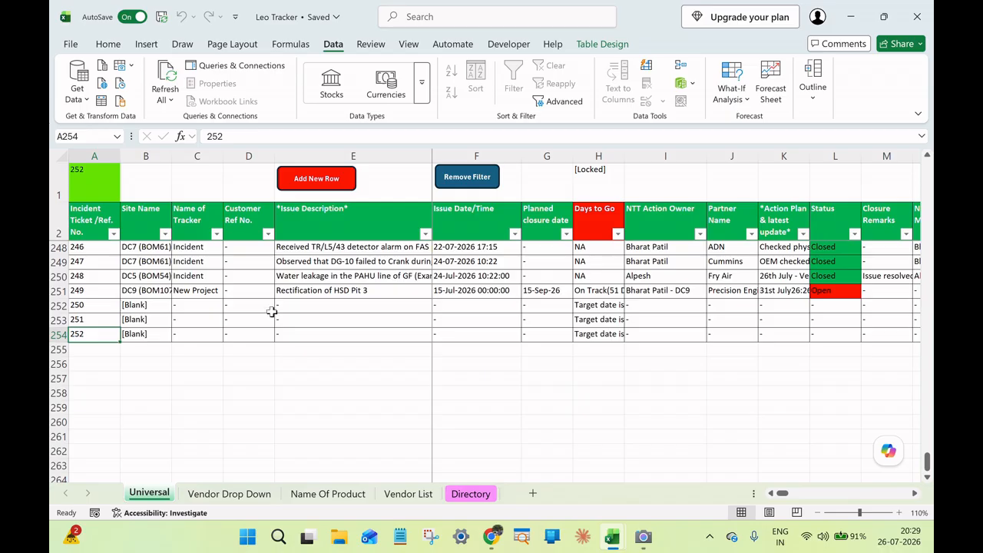